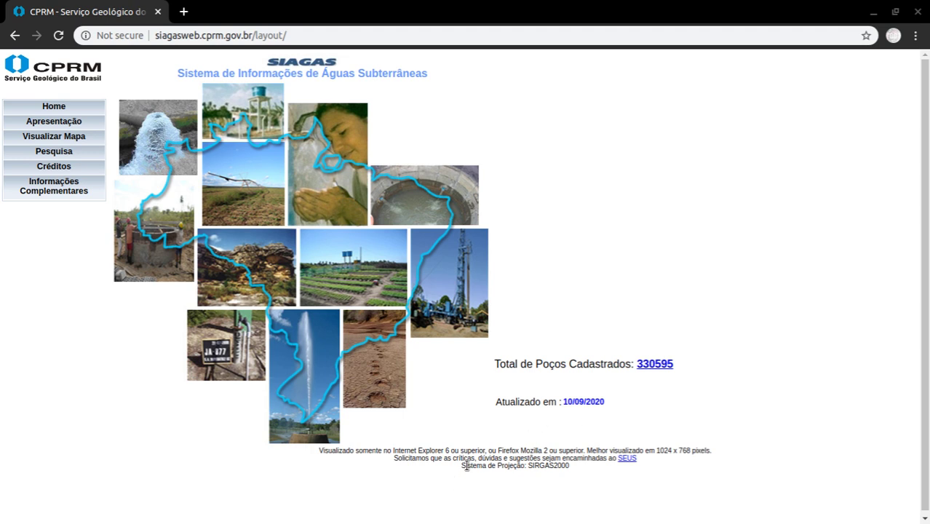
- Highlight the projection system note on the home page and read the Informações Complementares window, closing it when finished
left_click_drag(638, 459, 578, 469)
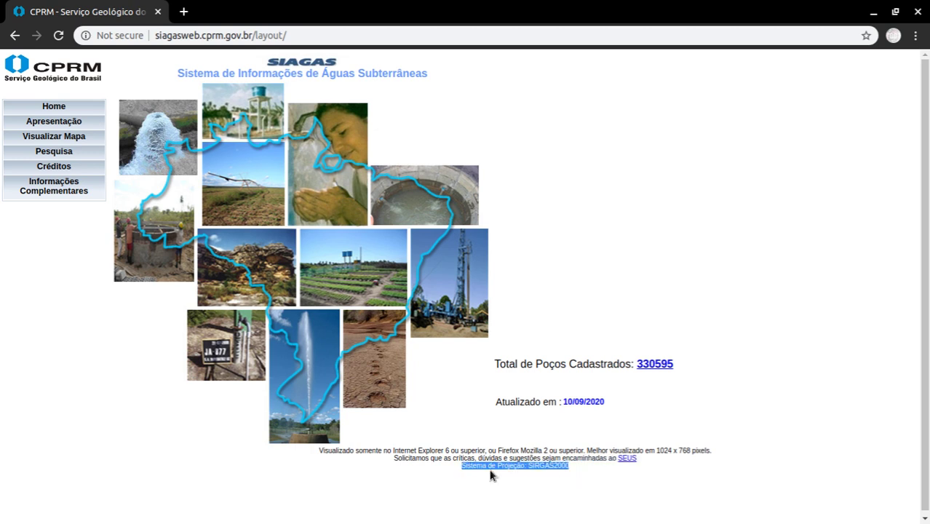
left_click(55, 186)
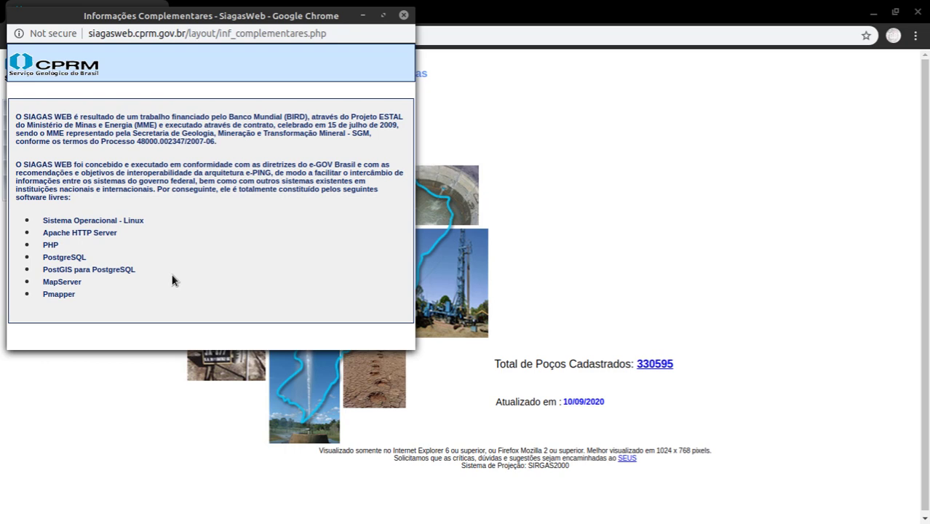
left_click(404, 16)
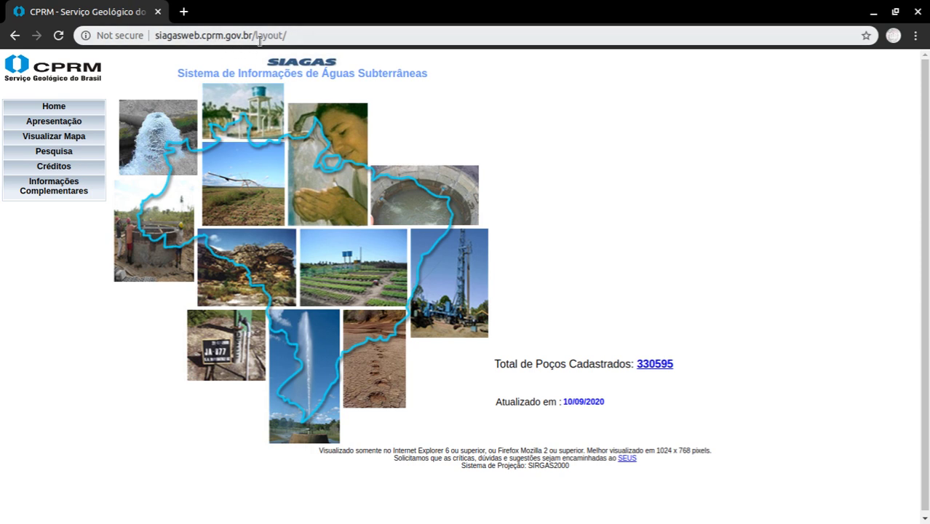
- Open the map viewer and turn off the Poços layer in the Gerais group
left_click(67, 143)
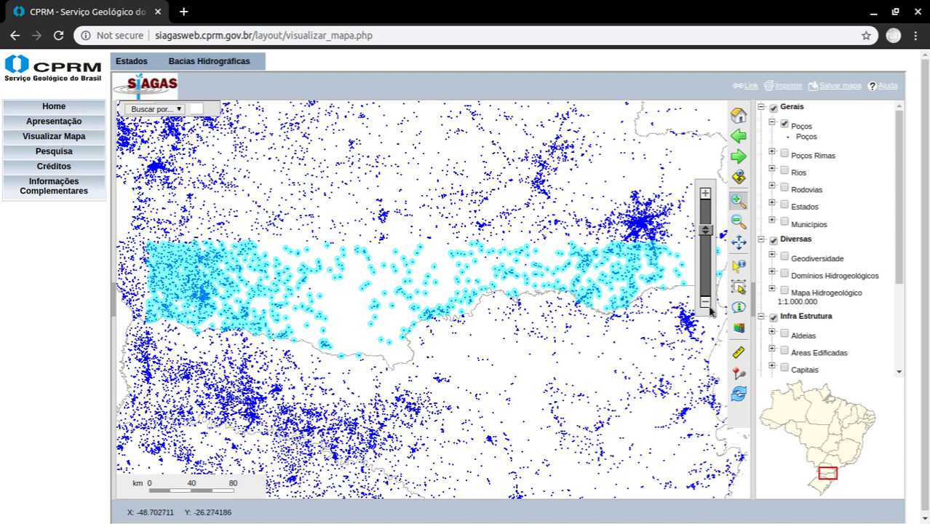
left_click(783, 124)
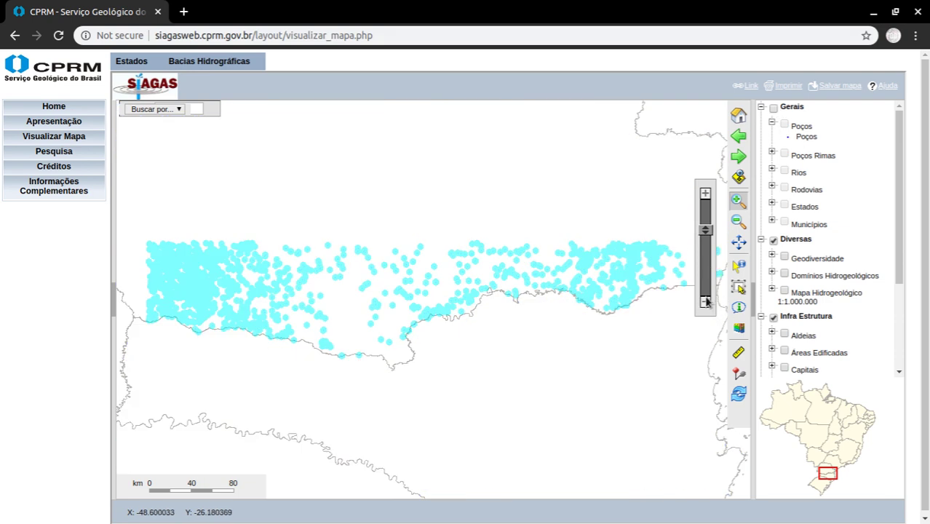
- Zoom the map out until the whole of Brazil fits in the view
left_click_drag(706, 228, 706, 266)
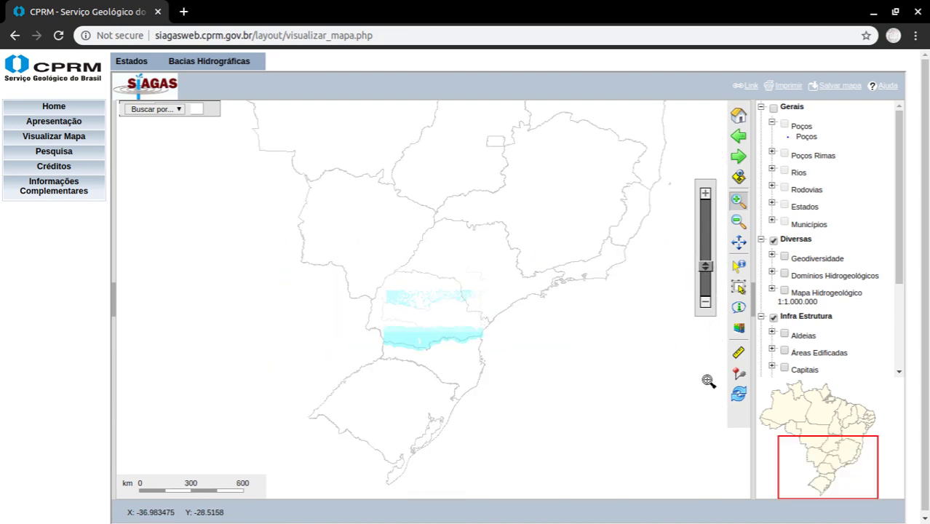
left_click_drag(705, 268, 705, 275)
left_click(738, 289)
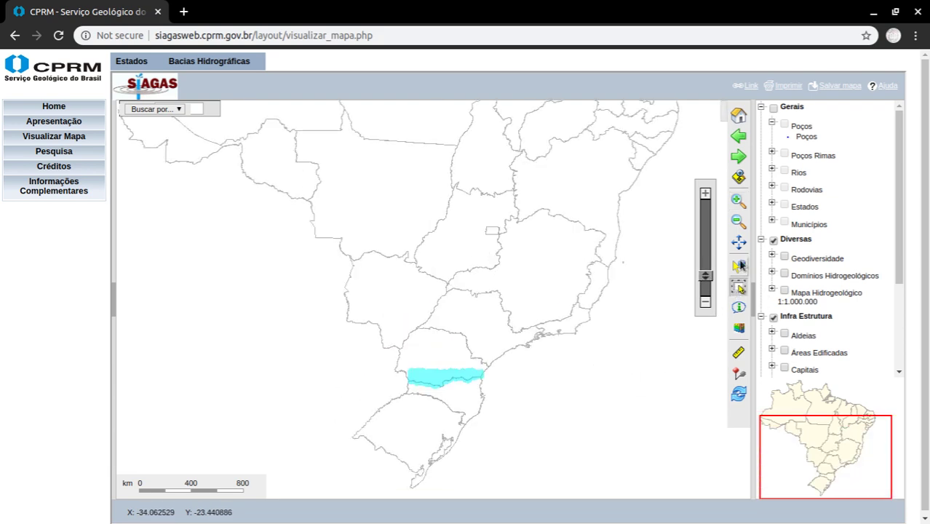
left_click_drag(706, 276, 705, 288)
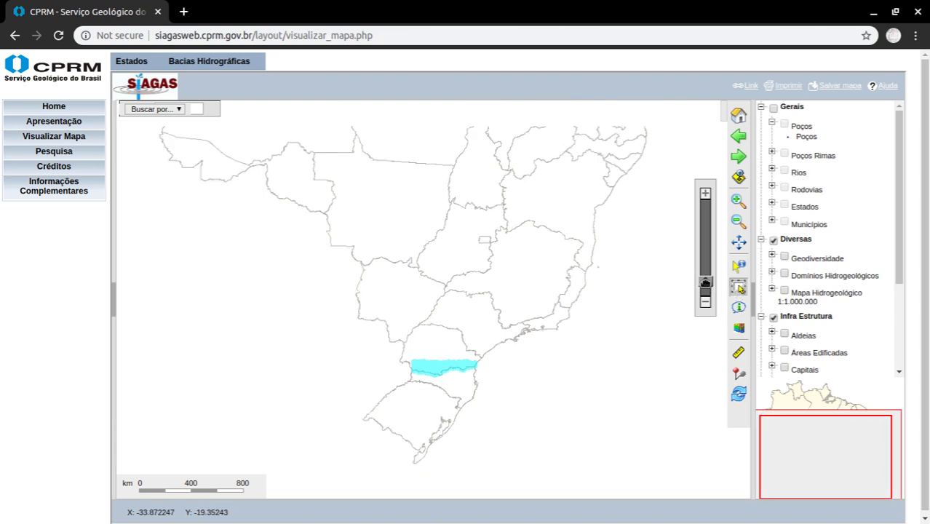
left_click_drag(587, 325, 671, 429)
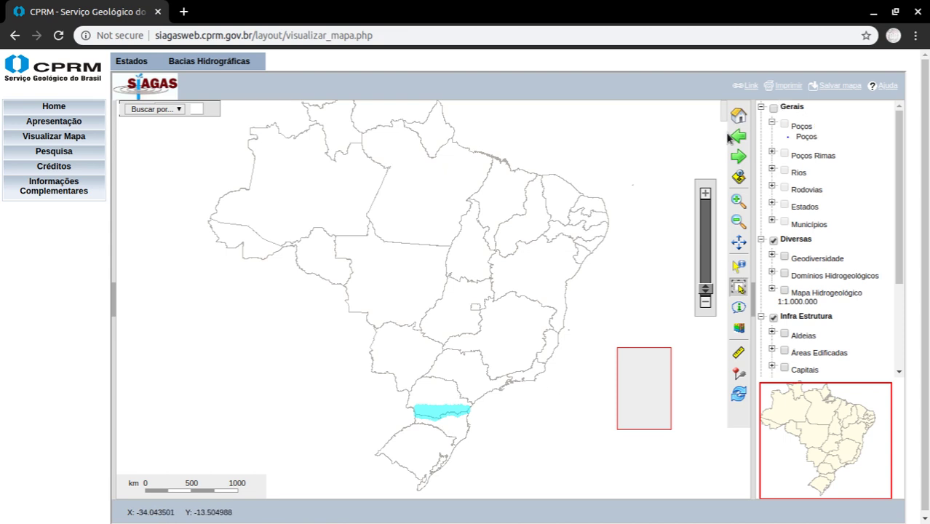
left_click(707, 304)
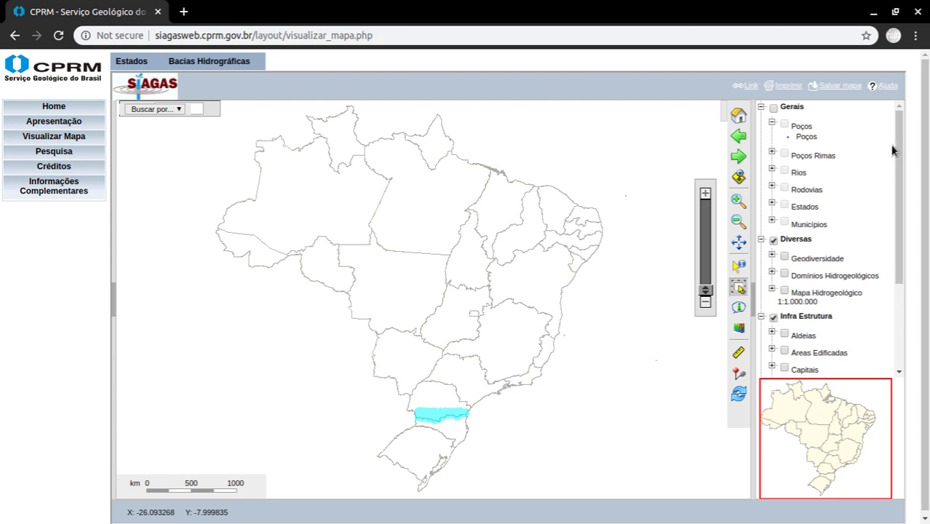
- Collapse the Gerais, Diversas, Infra Estrutura and Area Oceanica layer groups, and turn off the Diversas and Infra Estrutura groups
left_click(760, 106)
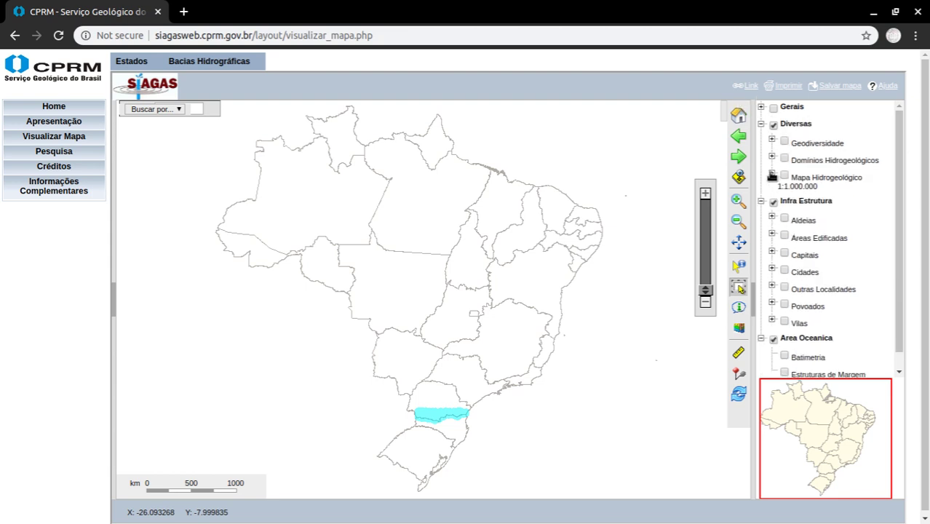
left_click(761, 124)
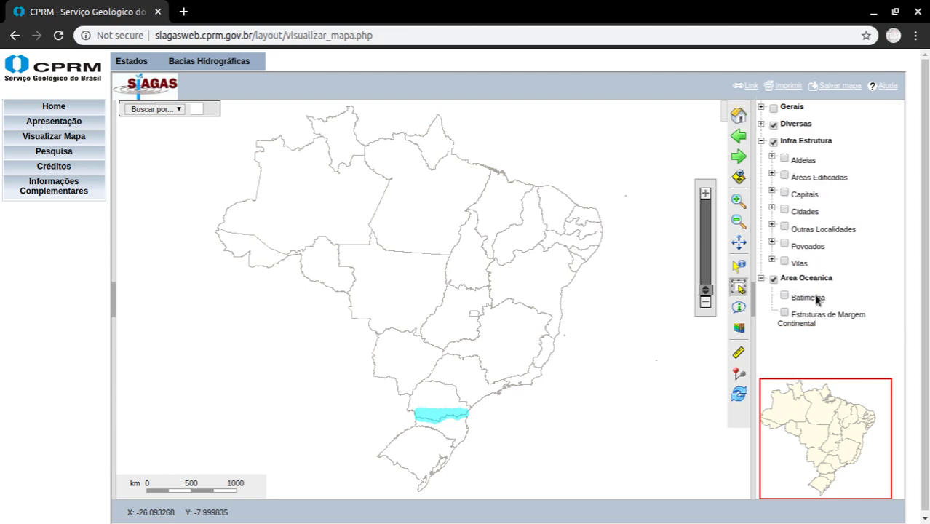
left_click(761, 141)
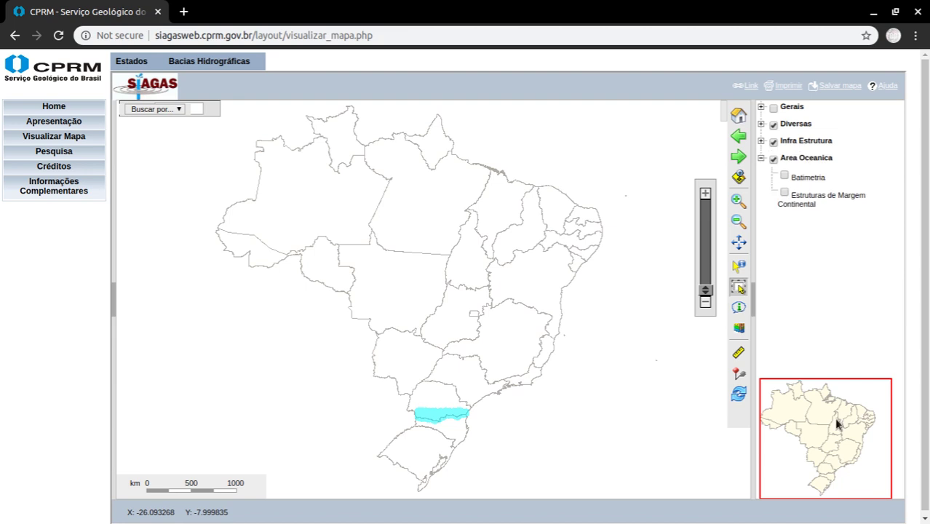
left_click(760, 158)
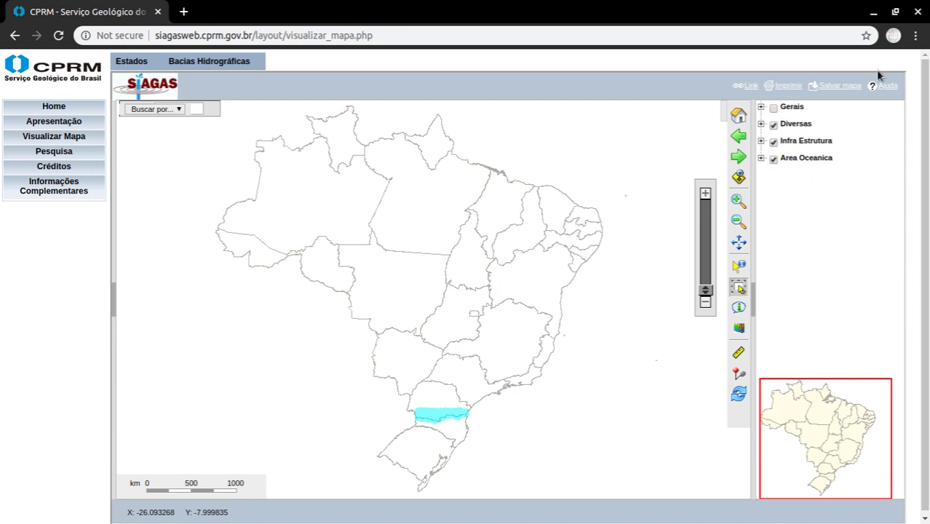
left_click(773, 142)
left_click(773, 126)
- View the Batimetria and Estruturas de Margem Continental layers one at a time, and switch off and collapse the Area Oceanica group
left_click(761, 159)
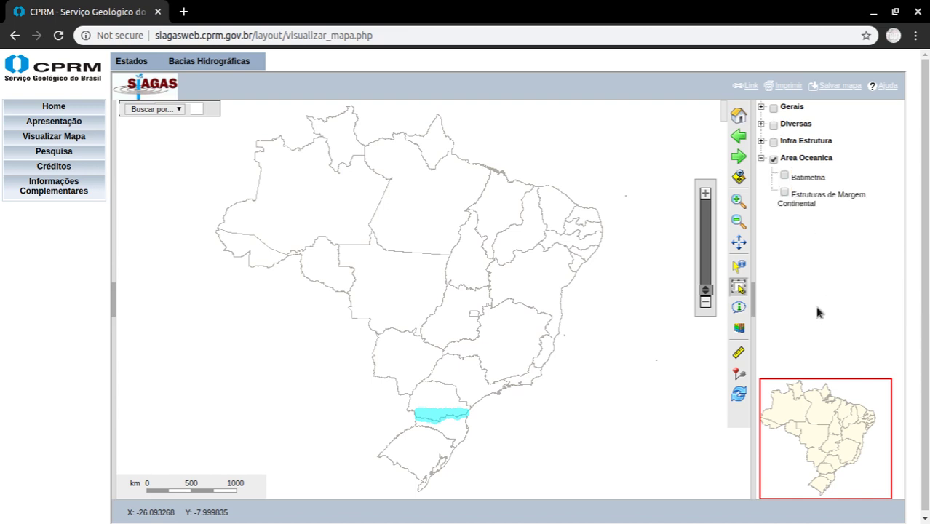
left_click(784, 175)
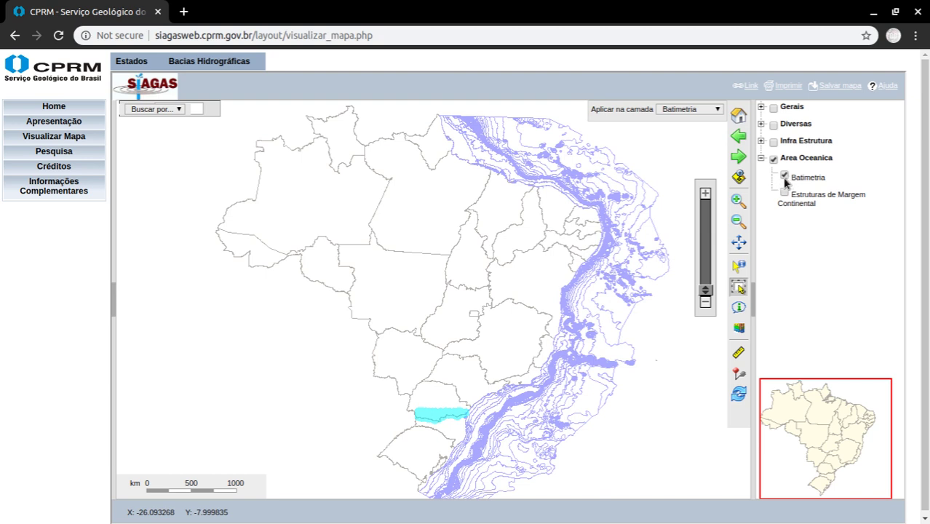
left_click(786, 175)
left_click(784, 192)
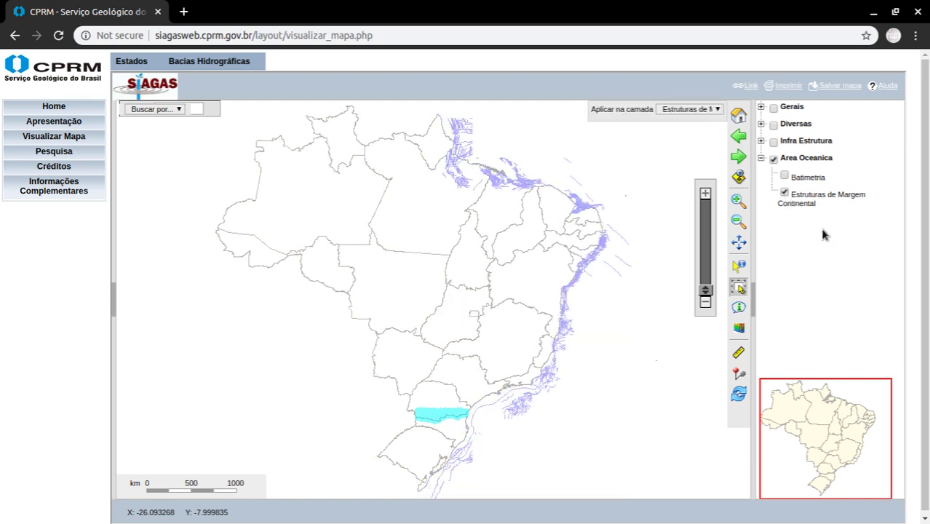
left_click(783, 194)
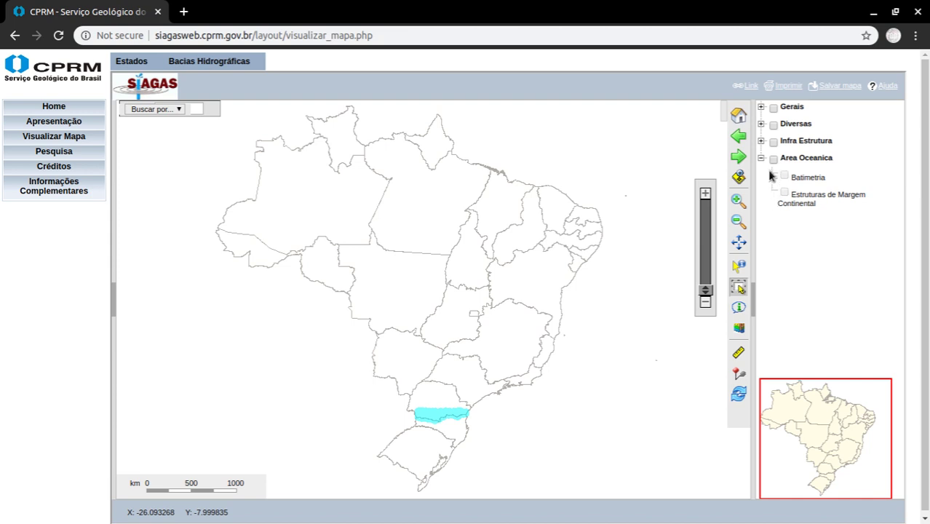
left_click(773, 160)
left_click(761, 158)
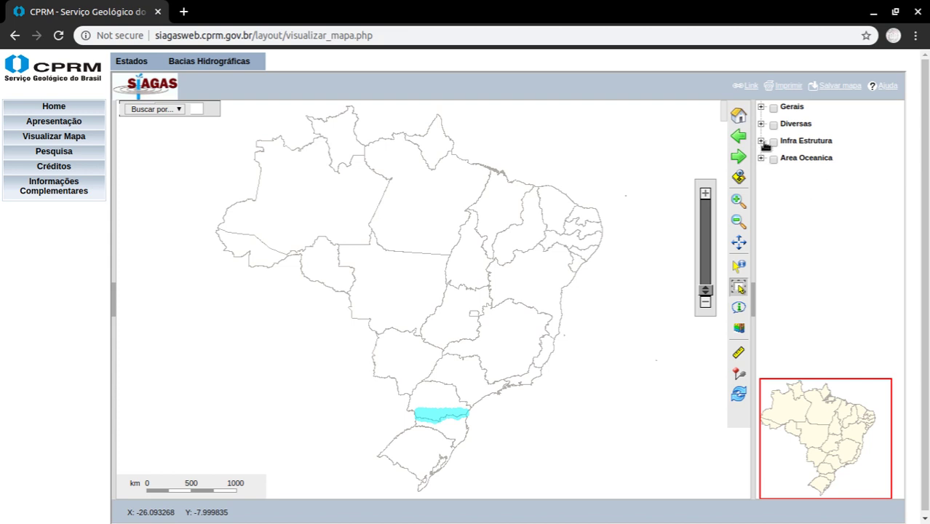
- Enable the Infra Estrutura group to view the Aldeias and Áreas Edificadas layers one at a time, and switch off and collapse the group
left_click(762, 142)
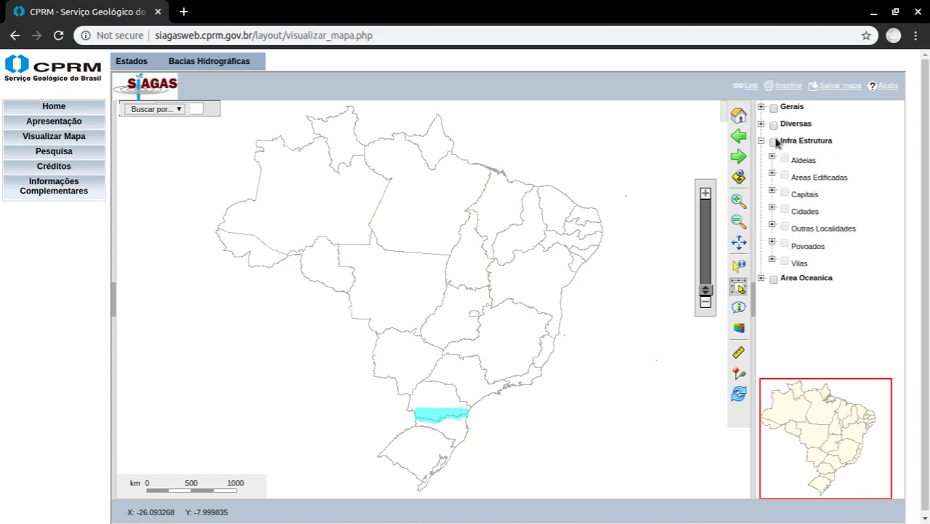
left_click(773, 142)
left_click(784, 159)
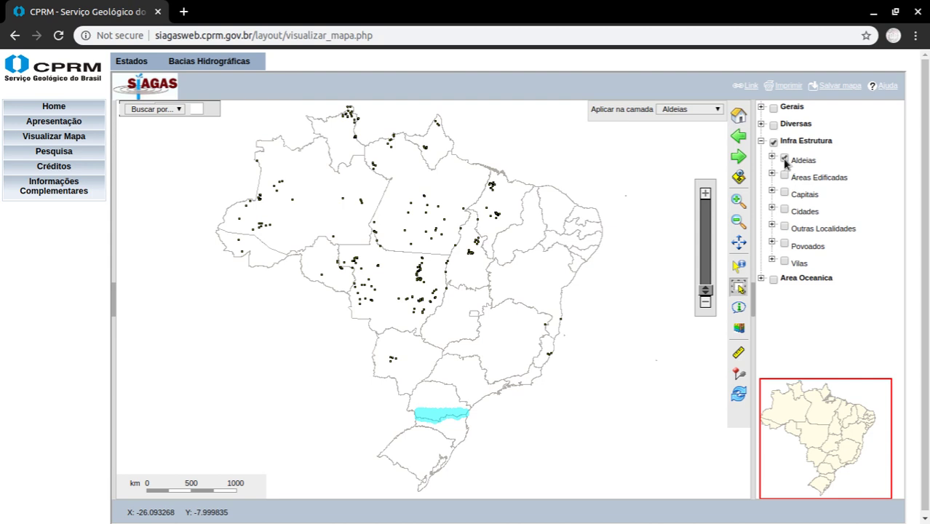
left_click(785, 158)
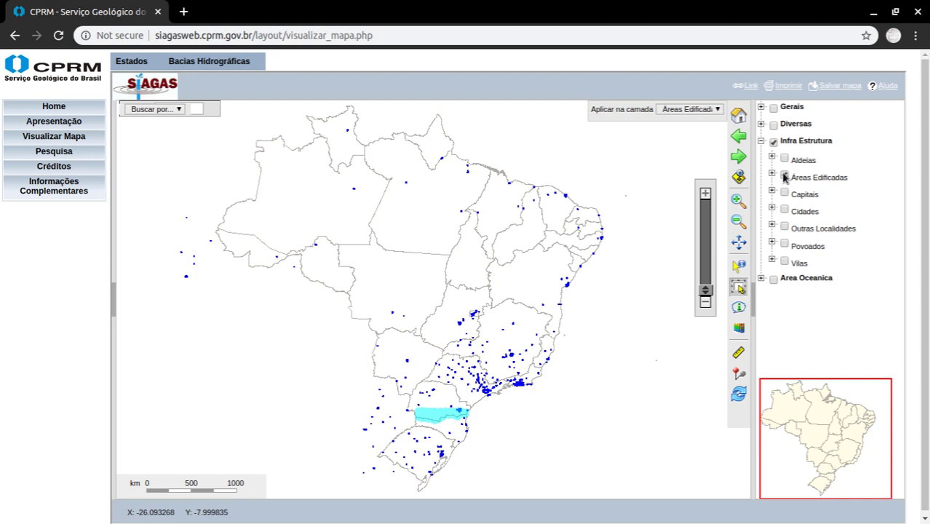
left_click(785, 175)
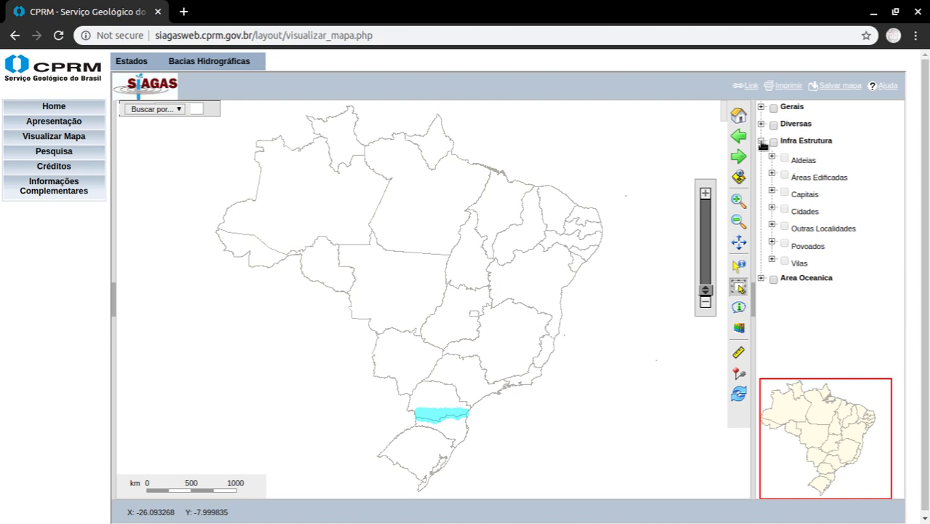
left_click(761, 141)
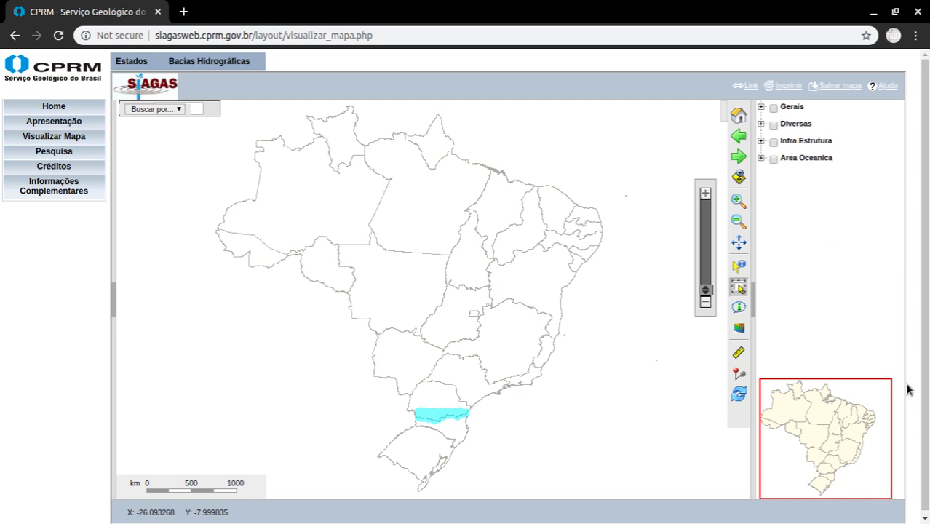
- Check the Geodiversidade legend in the Diversas group and display the Geodiversidade layer on the map
left_click(760, 124)
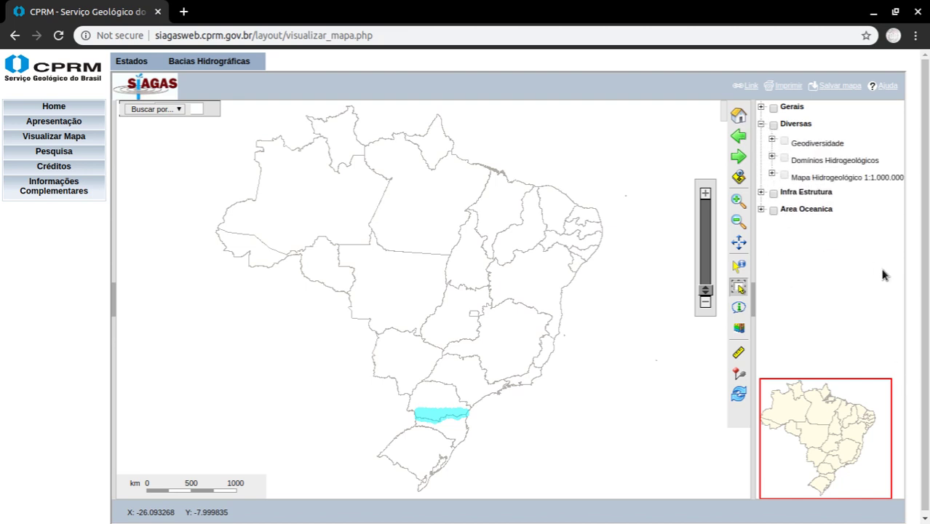
left_click(771, 138)
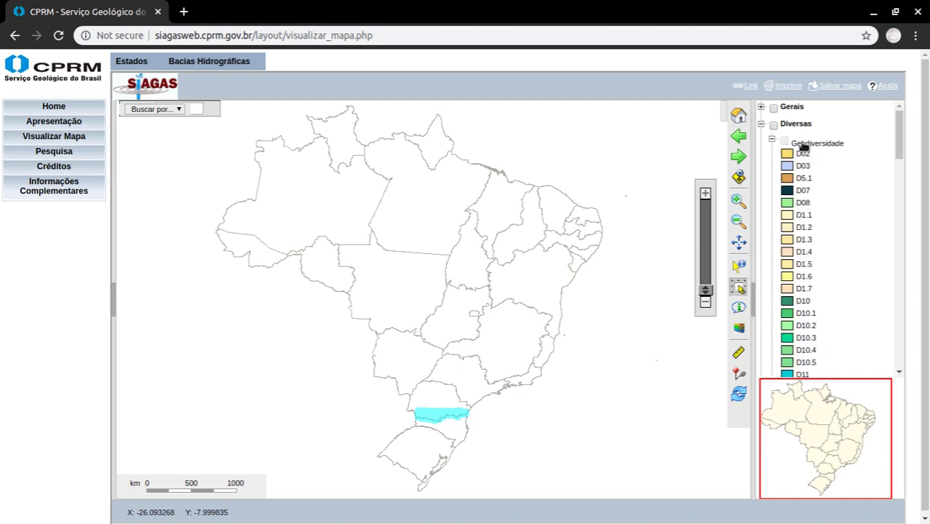
left_click(773, 141)
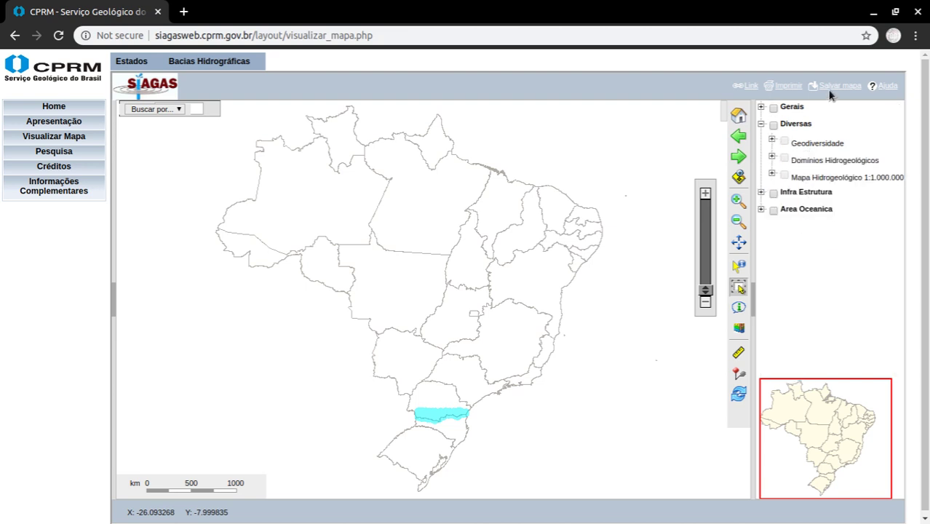
left_click(773, 126)
left_click(785, 141)
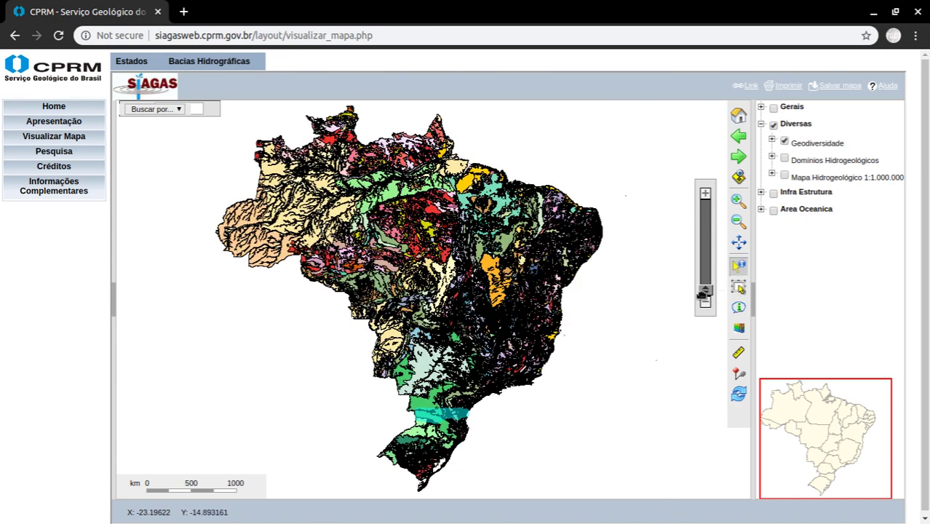
- Query the attributes of two Geodiversidade units, one in western Mato Grosso do Sul and one farther southeast, closing each result
left_click_drag(702, 294, 699, 271)
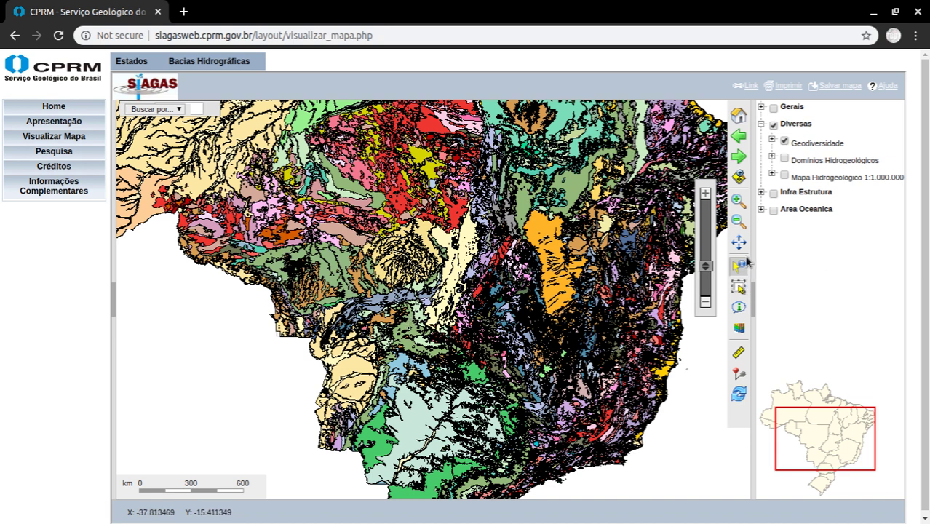
left_click(349, 362)
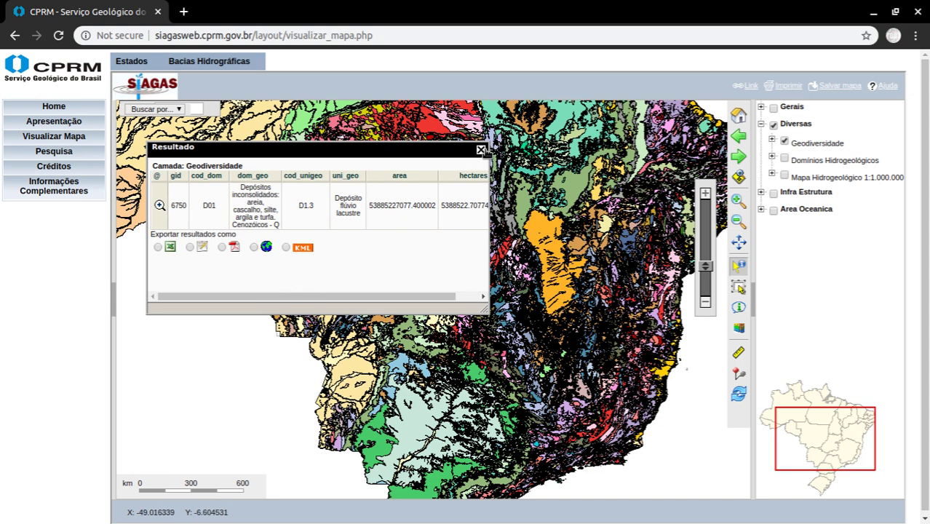
left_click(481, 150)
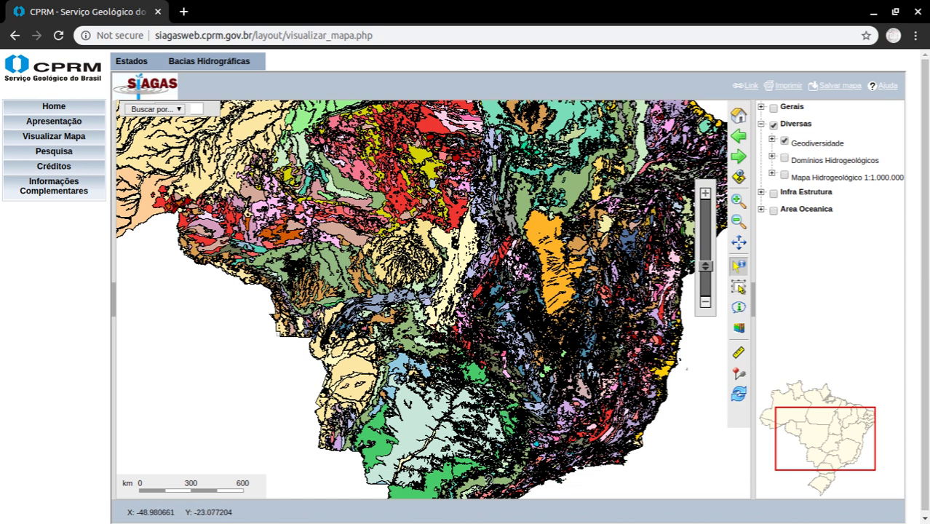
left_click(433, 467)
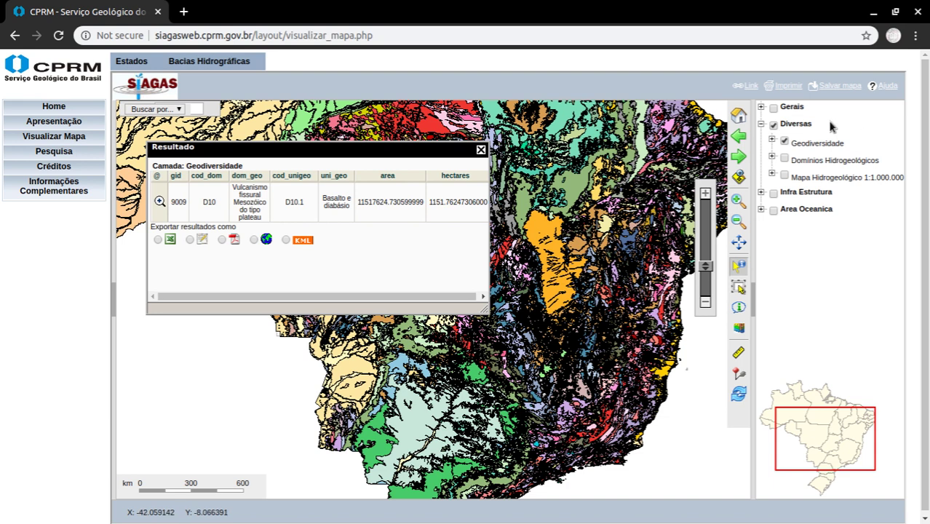
left_click(480, 150)
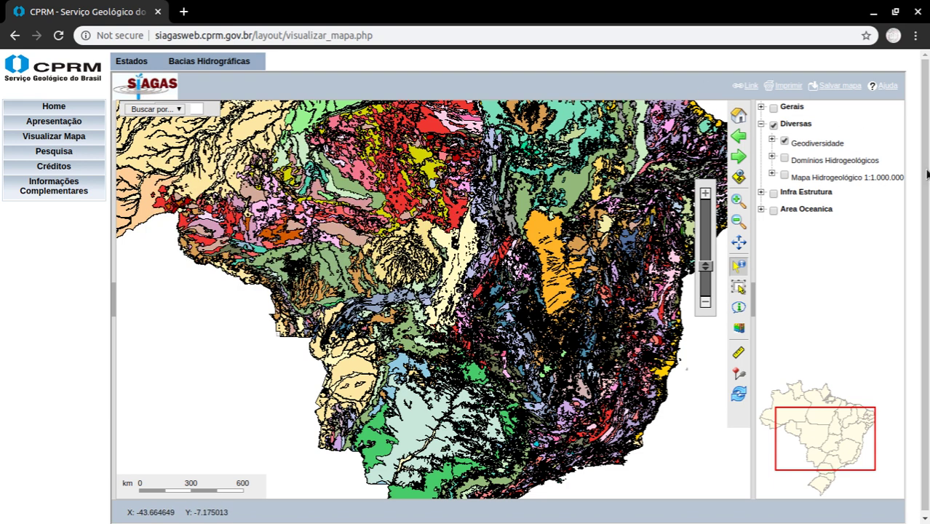
- Replace the Geodiversidade layer on the map with the Domínios Hidrogeológicos layer
left_click(783, 141)
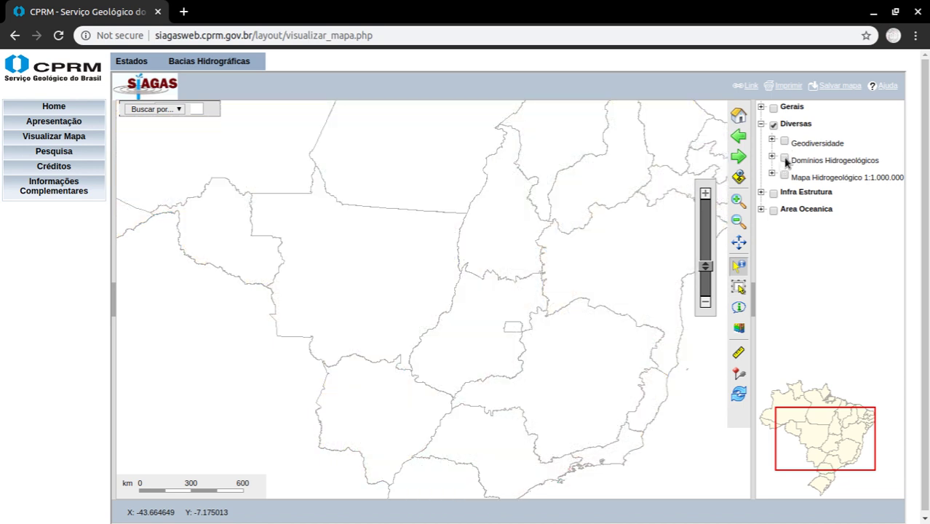
left_click(784, 159)
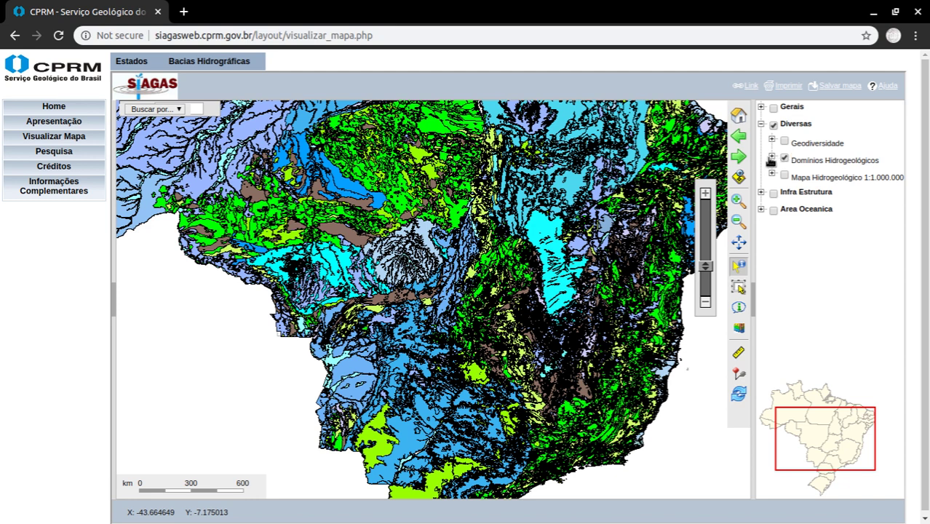
- Review the Domínios Hidrogeológicos legend and query the attributes of a Pantanal unit and a volcanic unit farther south, closing each result
left_click(771, 157)
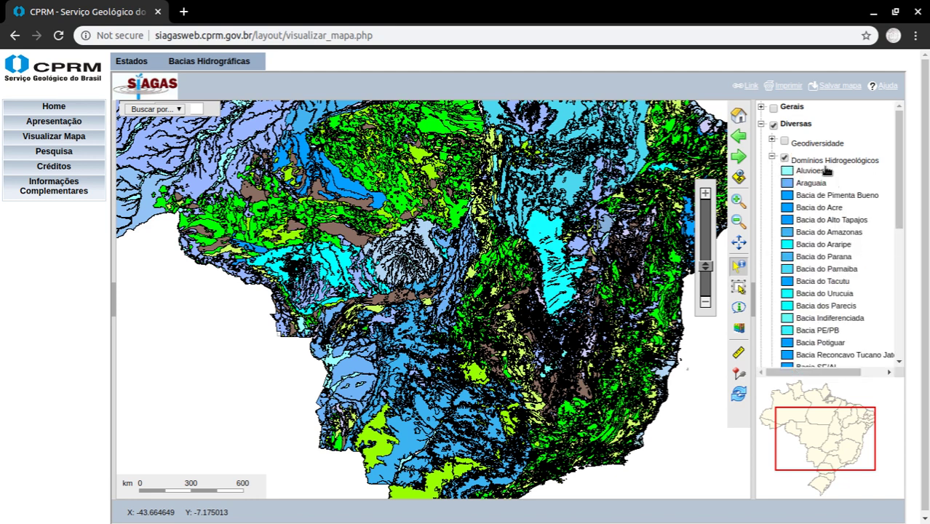
left_click_drag(901, 206, 903, 320)
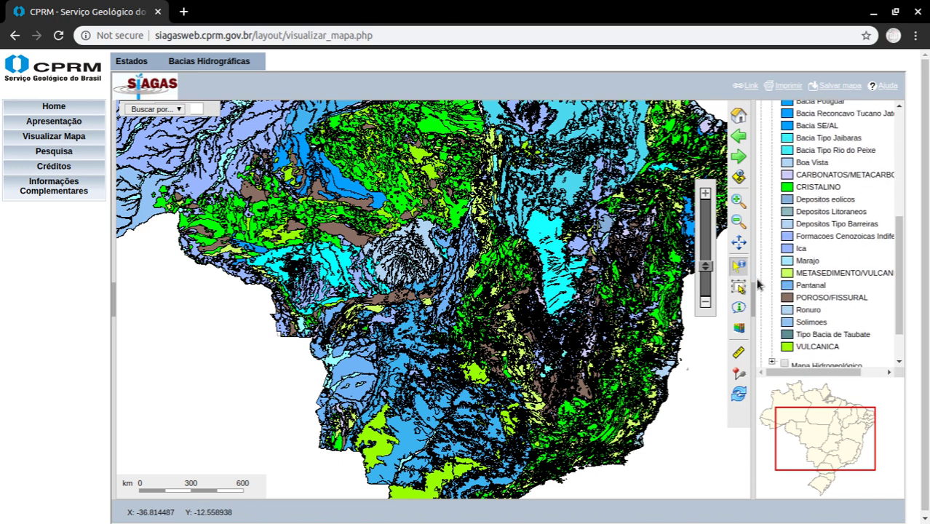
left_click(738, 267)
left_click(352, 357)
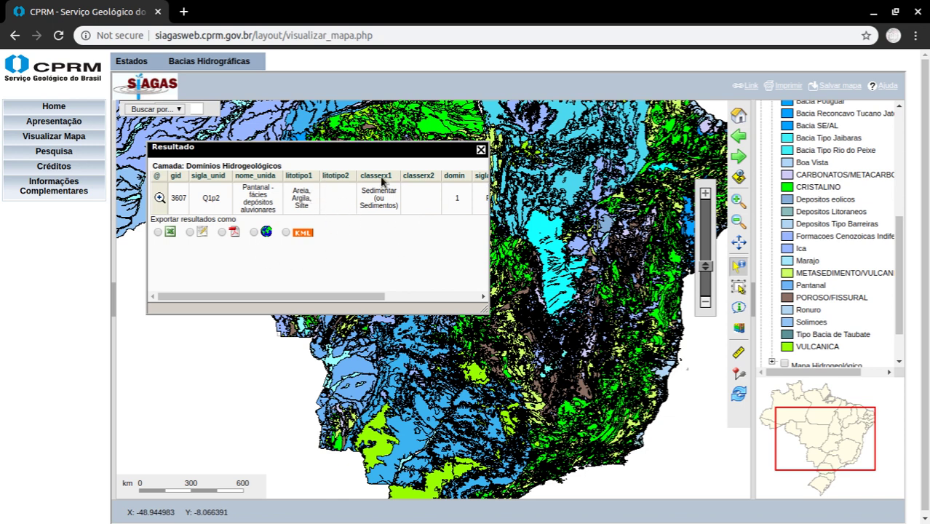
left_click(482, 150)
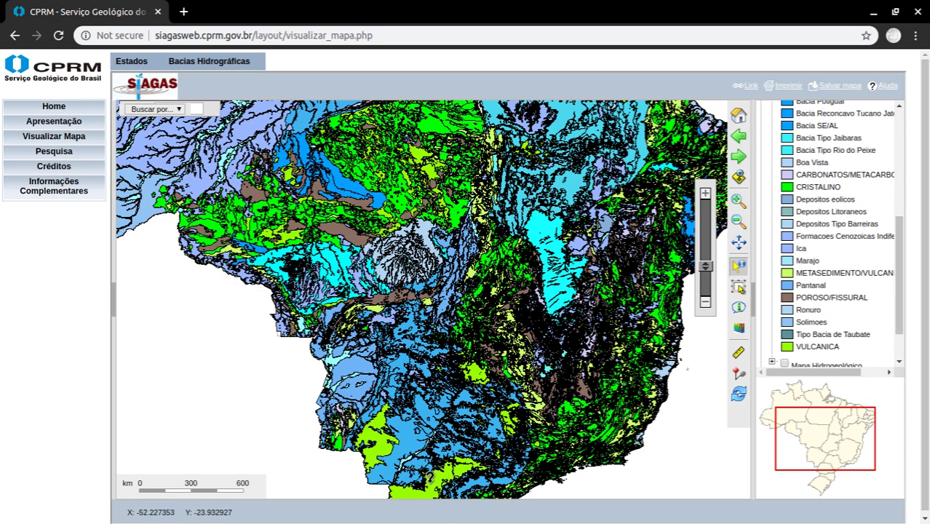
left_click(430, 473)
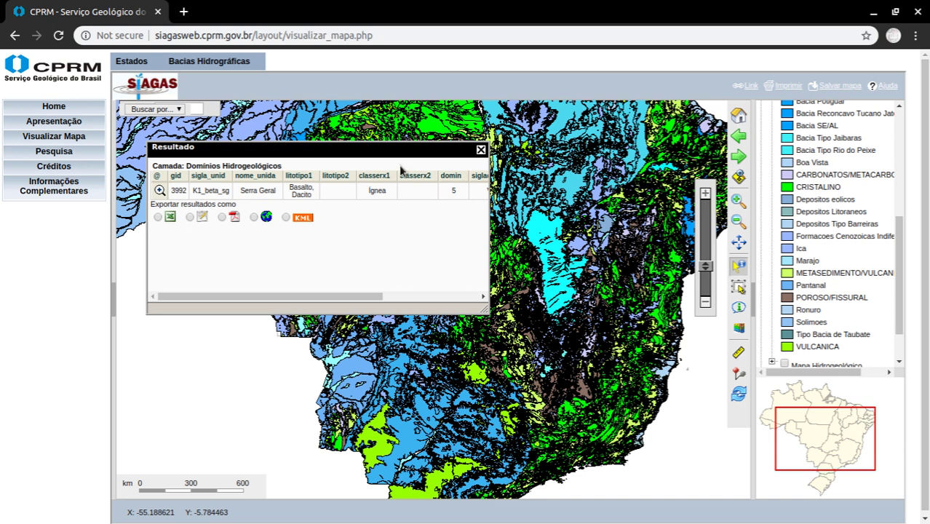
left_click(480, 150)
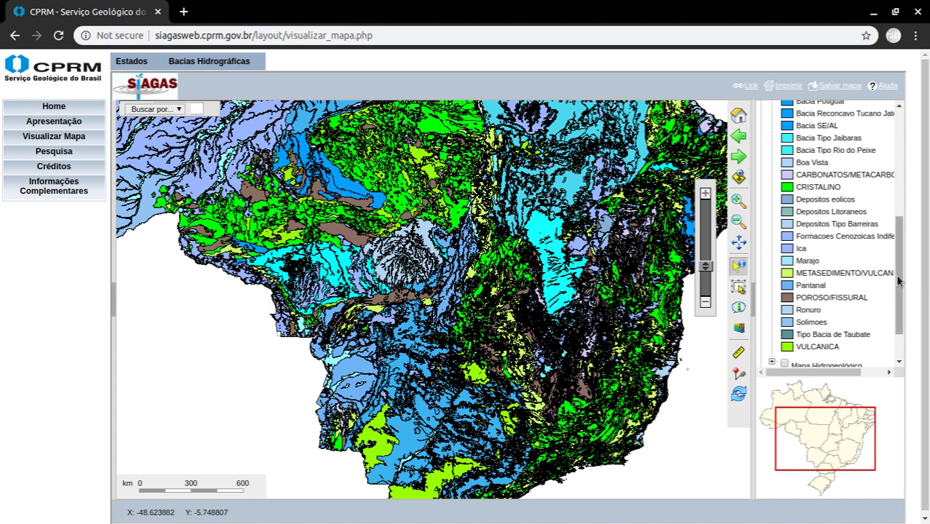
- Replace the Domínios Hidrogeológicos layer with the Mapa Hidrogeológico 1:1.000.000 layer over central Brazil and expand its legend
left_click_drag(898, 280, 899, 175)
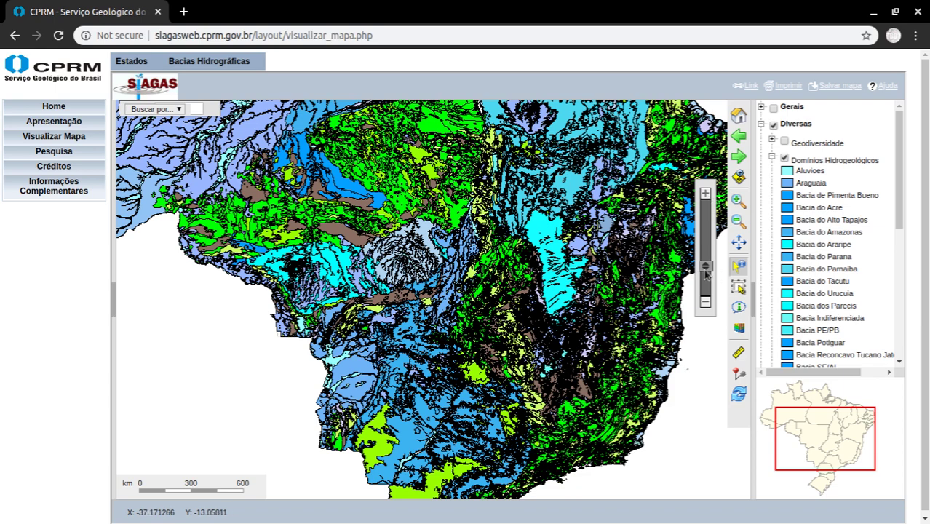
left_click_drag(704, 266, 702, 247)
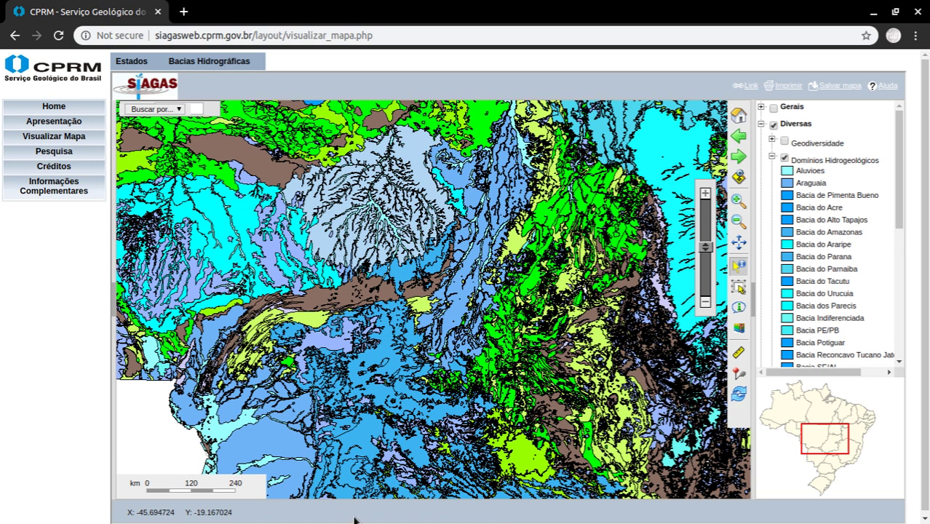
left_click(785, 159)
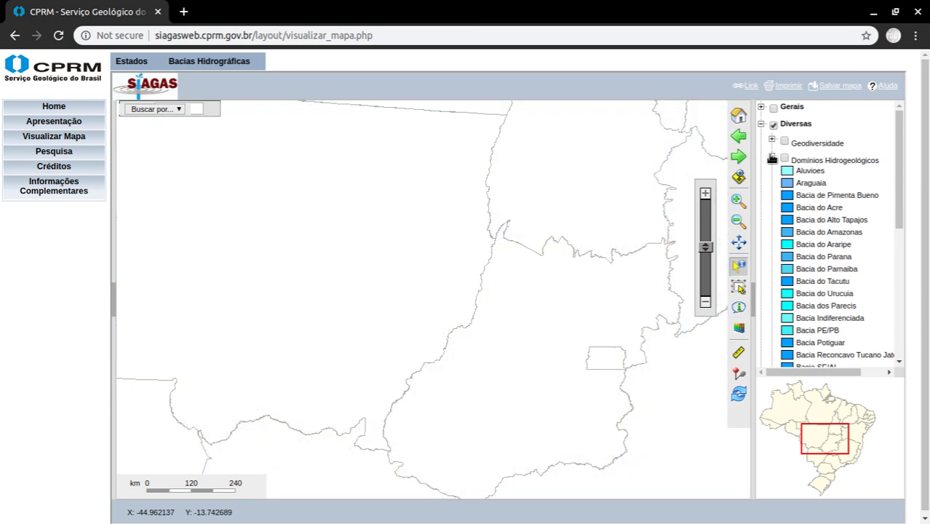
left_click(772, 158)
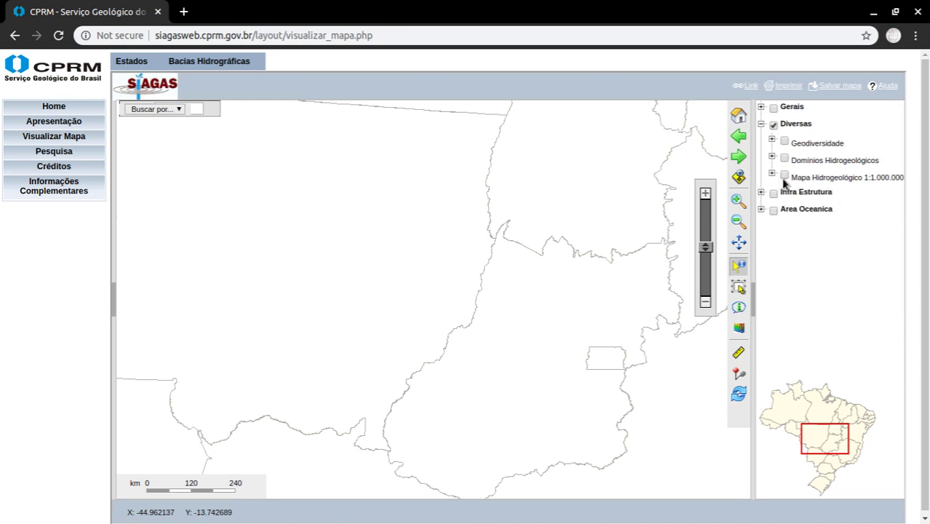
left_click(784, 176)
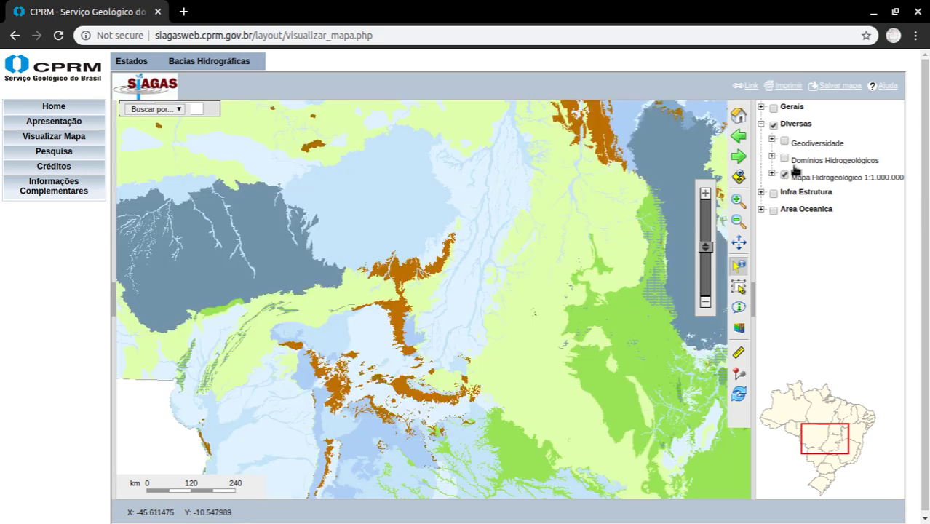
left_click(772, 175)
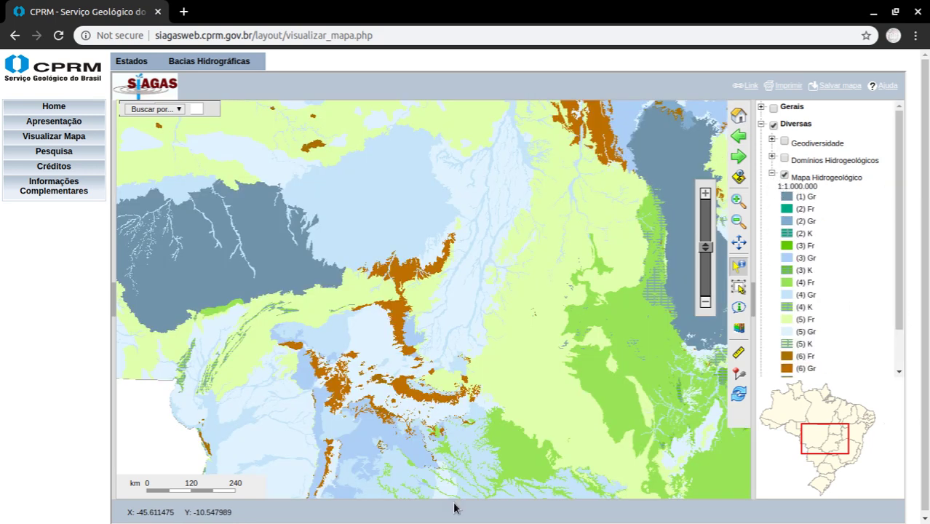
- Query the light green (5) Fr unit in central Brazil, read through all its attribute columns, and close the result
left_click(741, 267)
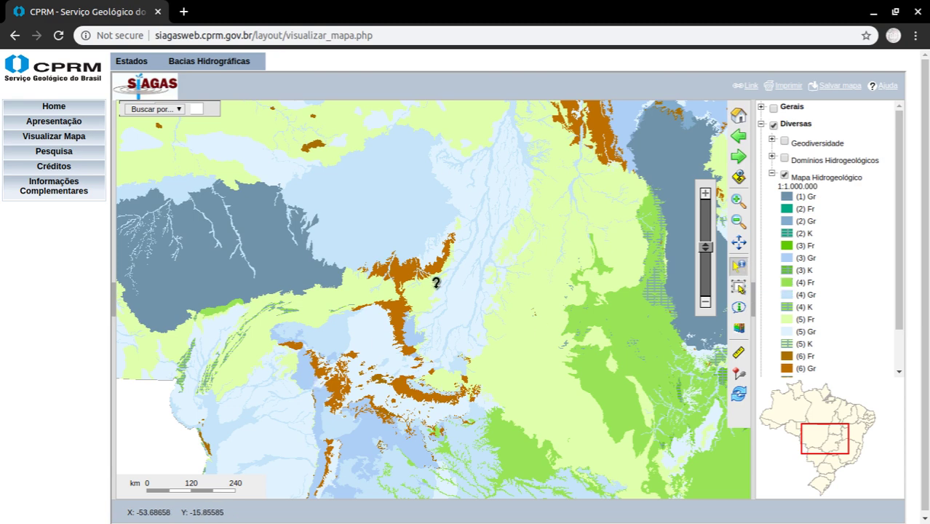
left_click(549, 272)
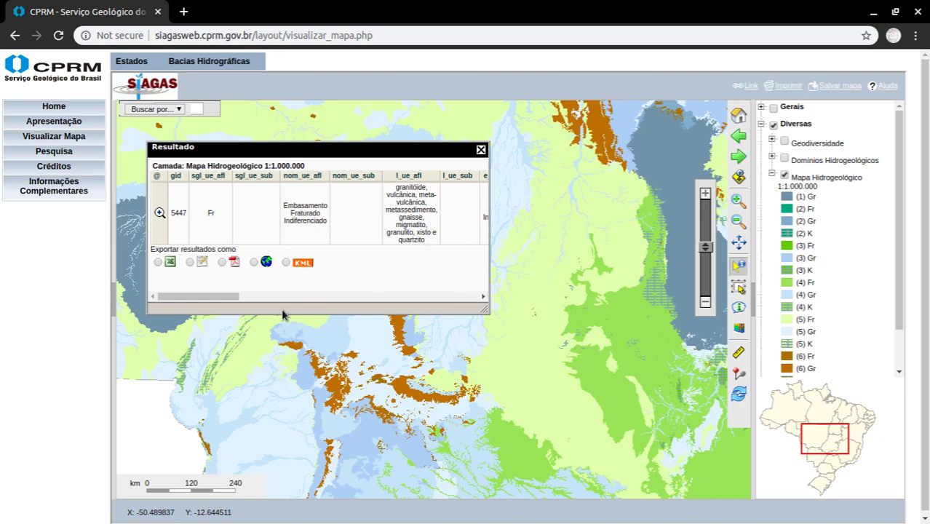
left_click_drag(240, 302, 294, 303)
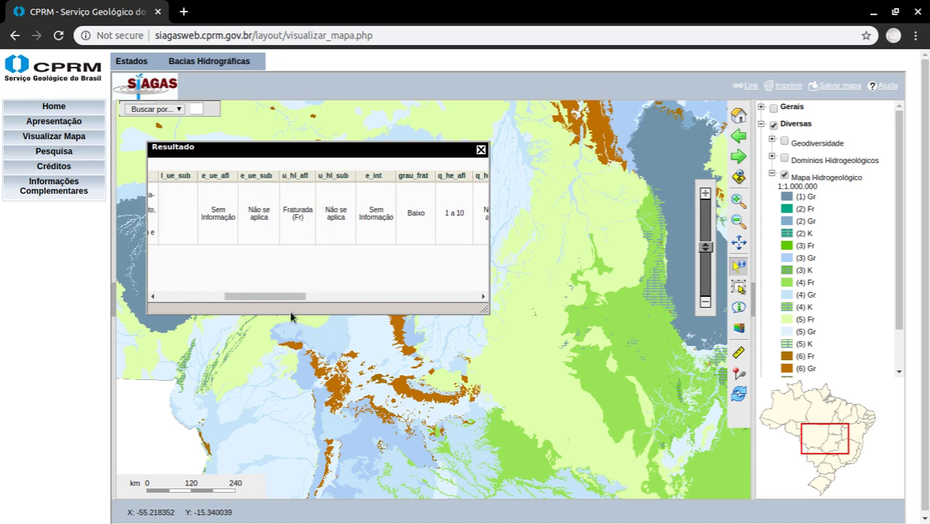
left_click_drag(228, 297, 159, 296)
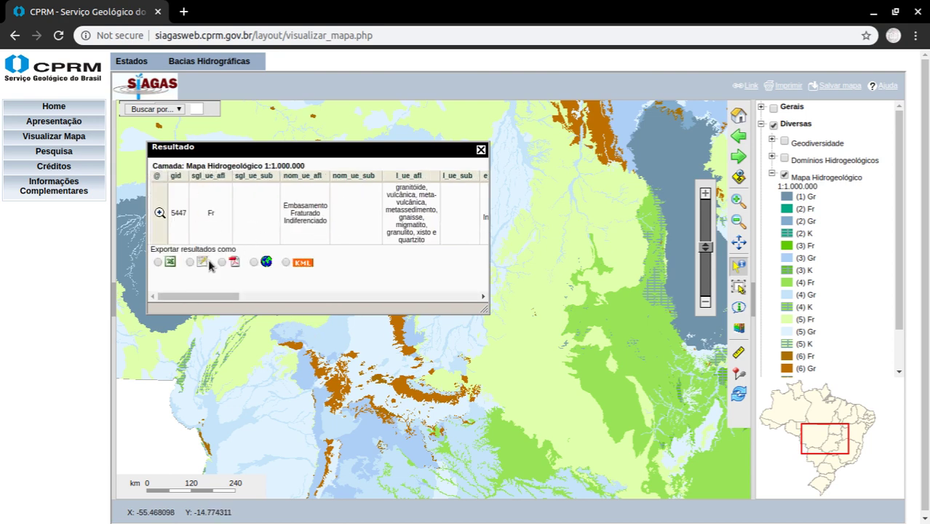
left_click_drag(239, 296, 320, 299)
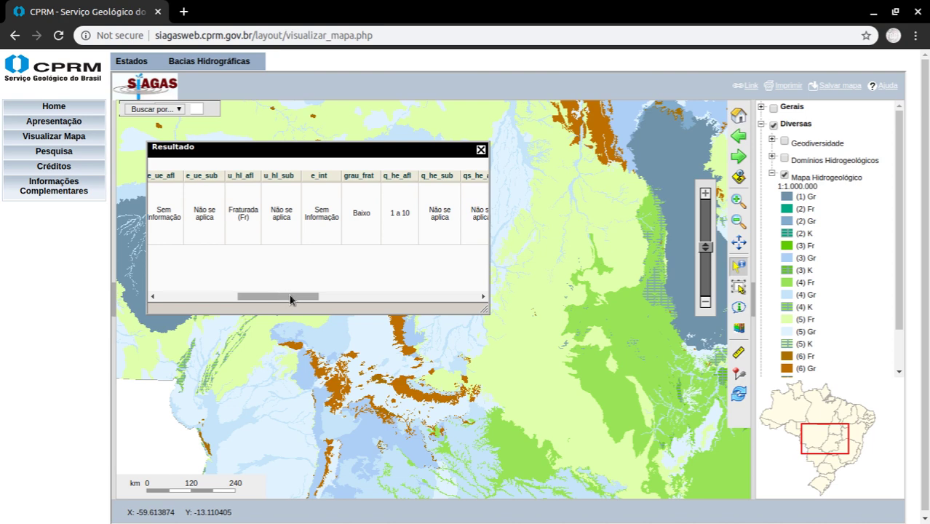
left_click_drag(290, 297, 384, 279)
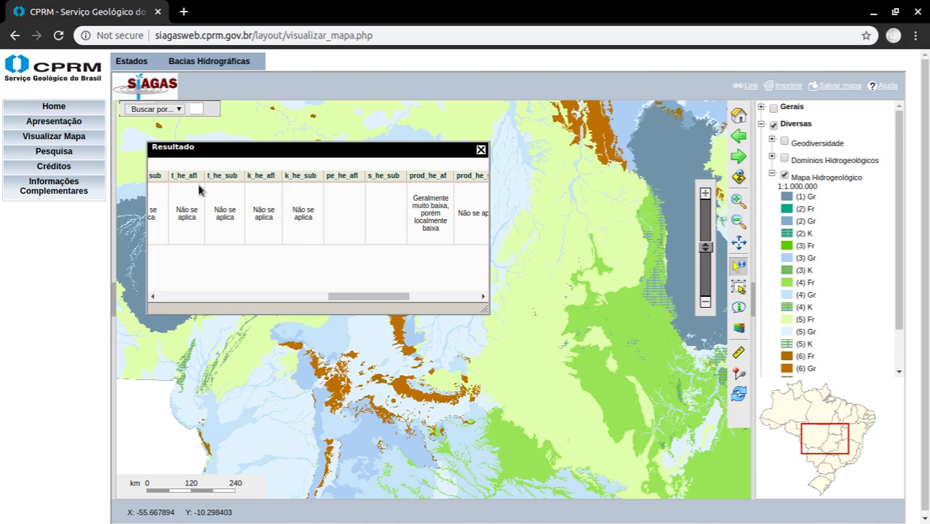
left_click_drag(389, 297, 487, 303)
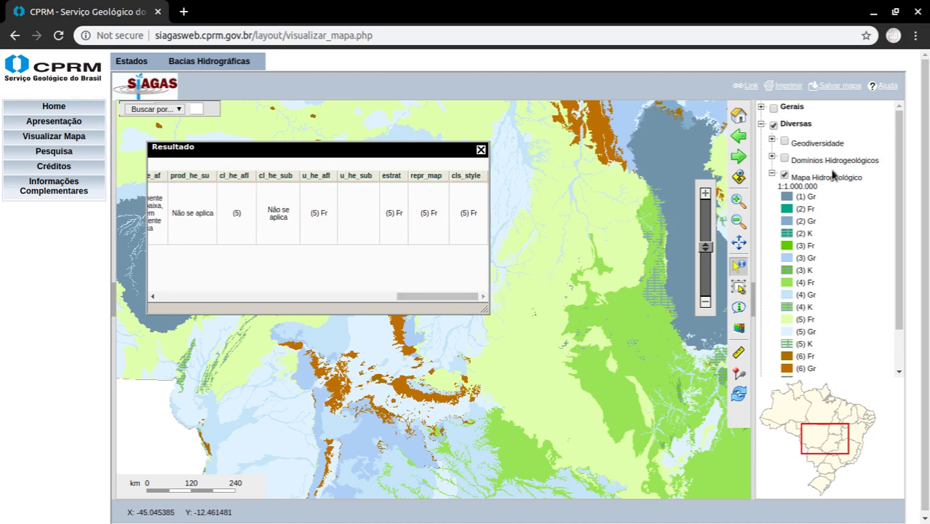
left_click(480, 149)
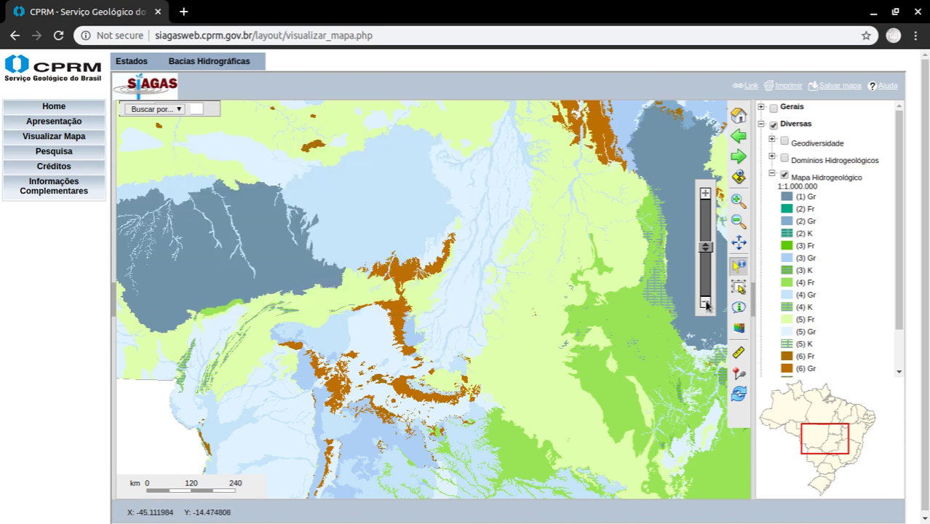
- Run an area search on the Mapa Hidrogeológico layer over southeastern Brazil and enlarge the result window
left_click_drag(705, 248, 705, 280)
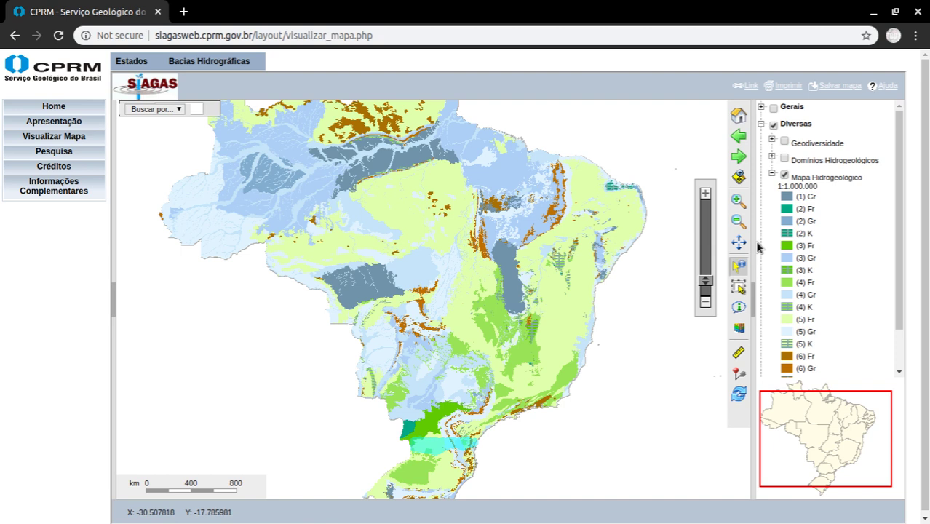
left_click(739, 288)
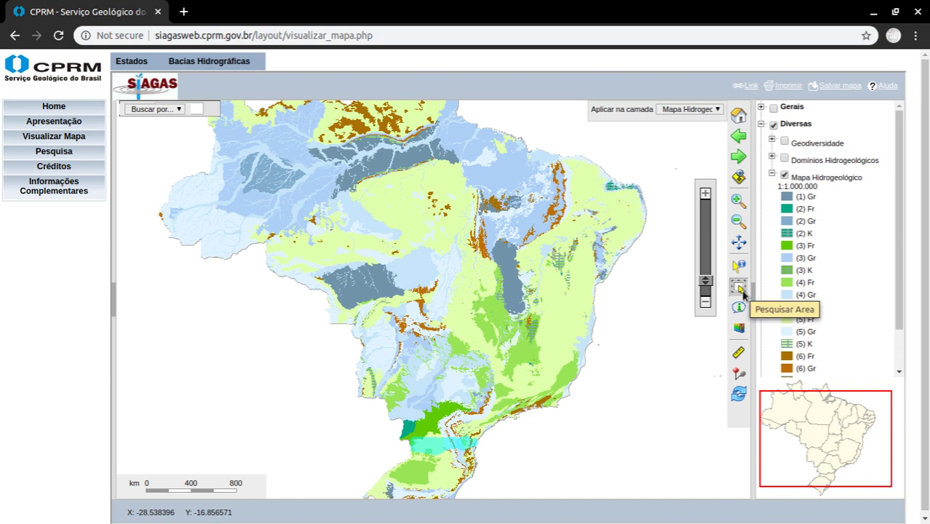
left_click_drag(558, 443, 469, 386)
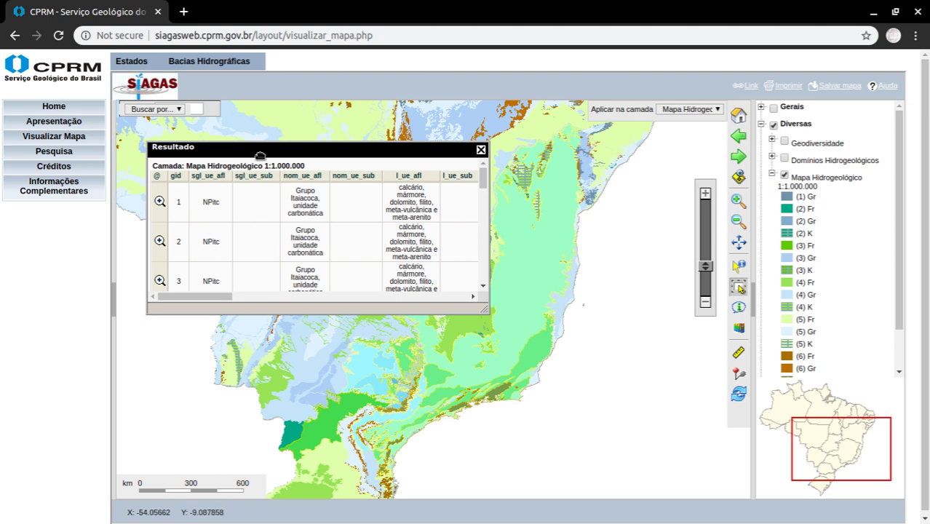
left_click(498, 318)
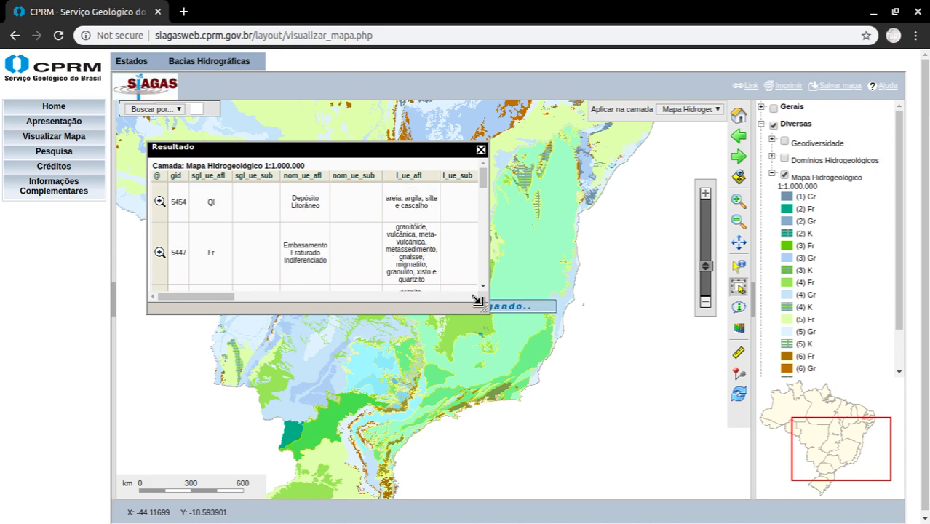
left_click_drag(478, 301, 635, 450)
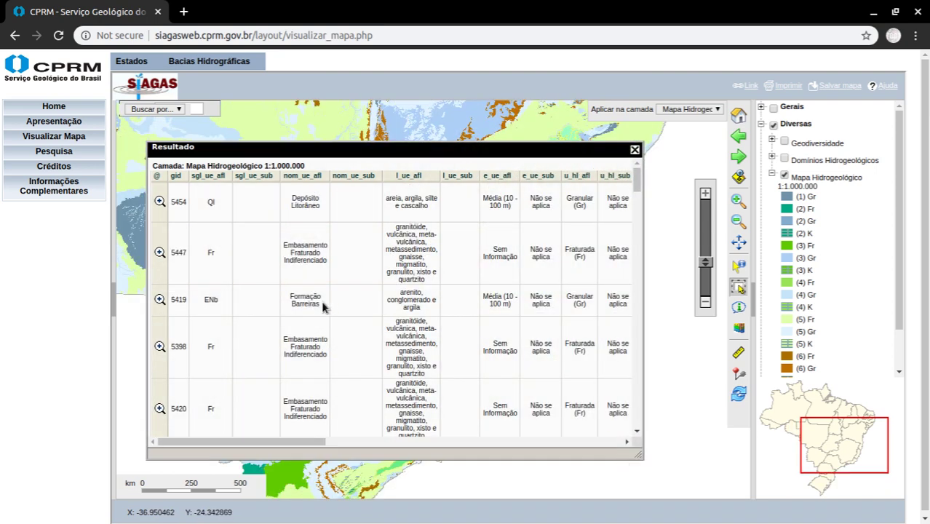
- Review the area search records down to the end of the list and choose Excel as the export format
scroll(635, 175, "down", 3)
scroll(634, 173, "up", 2)
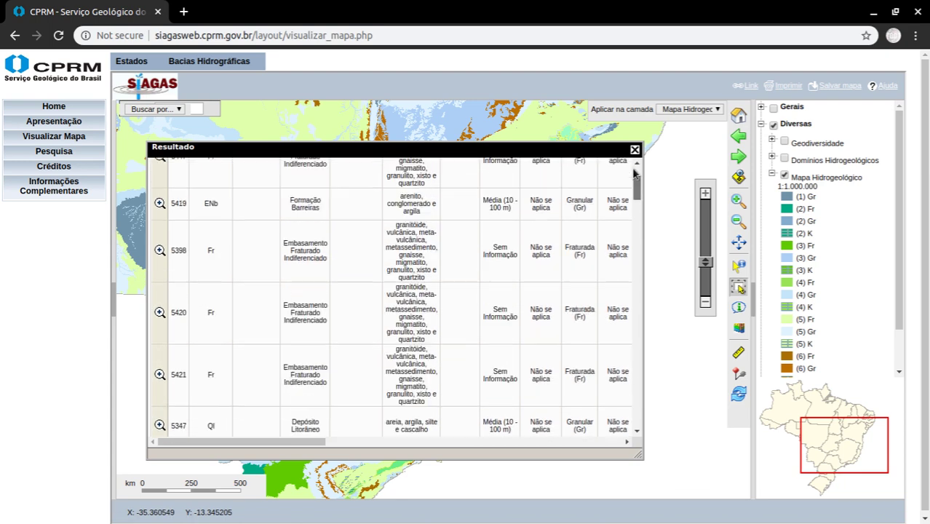
scroll(634, 175, "up", 2)
scroll(640, 240, "down", 10)
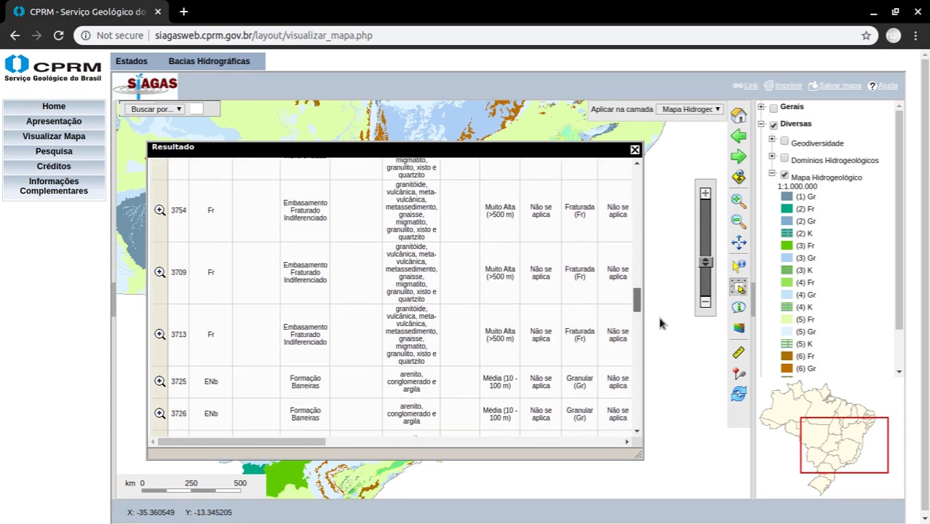
scroll(661, 323, "down", 10)
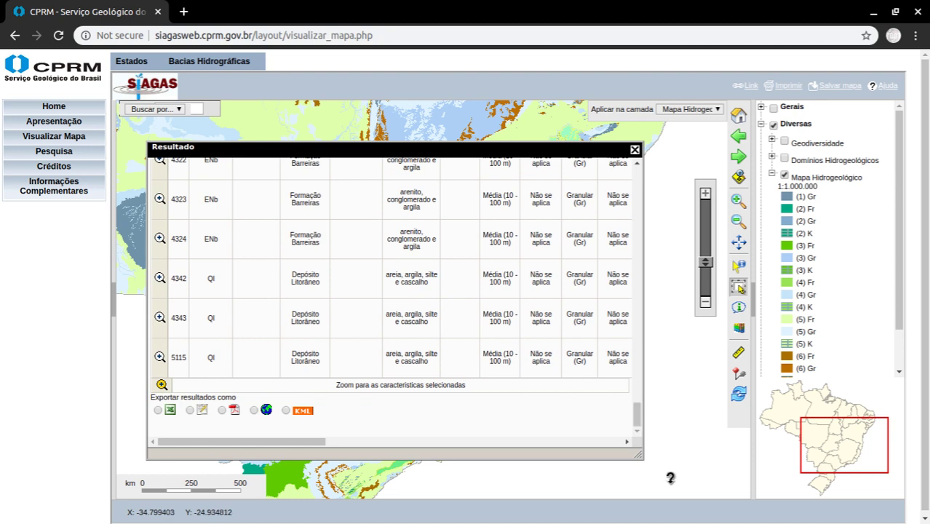
left_click(158, 410)
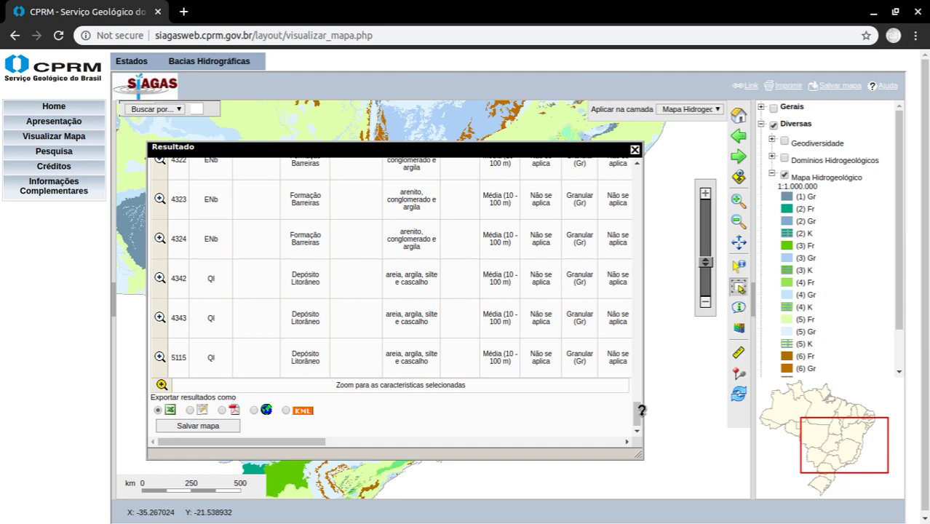
- Go through the area search records again from first to last and close the results
left_click_drag(635, 427, 623, 129)
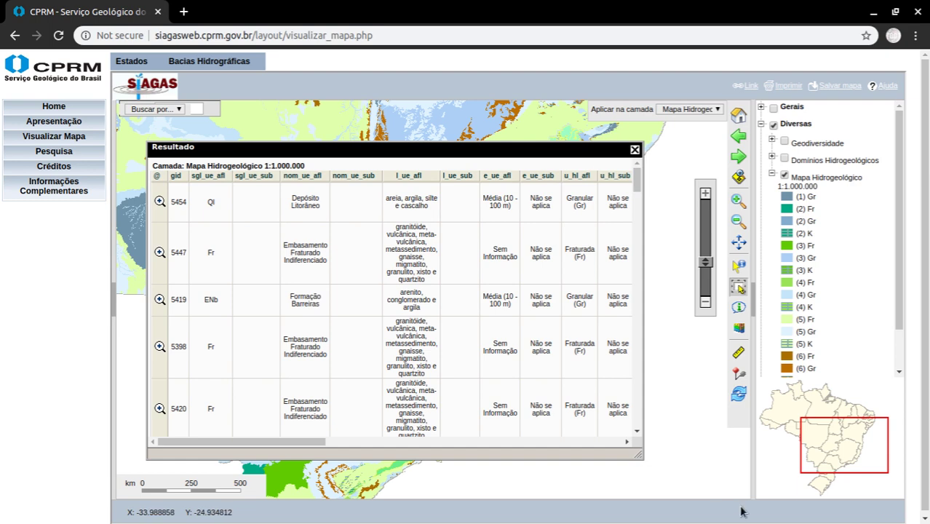
scroll(641, 182, "down", 5)
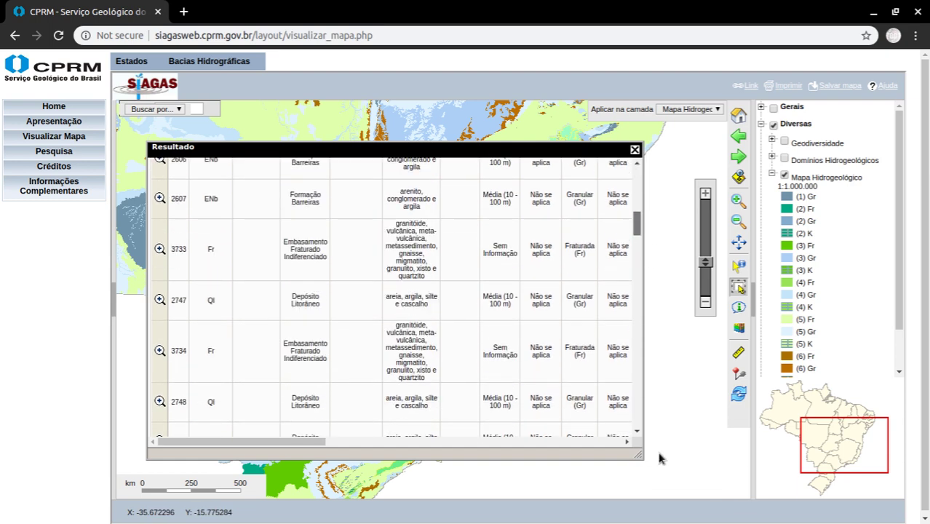
scroll(659, 457, "down", 10)
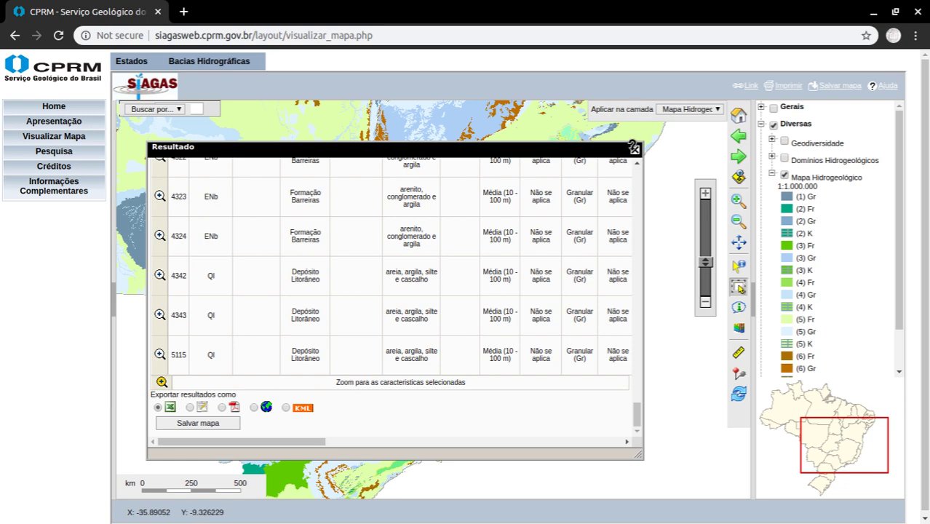
left_click(634, 150)
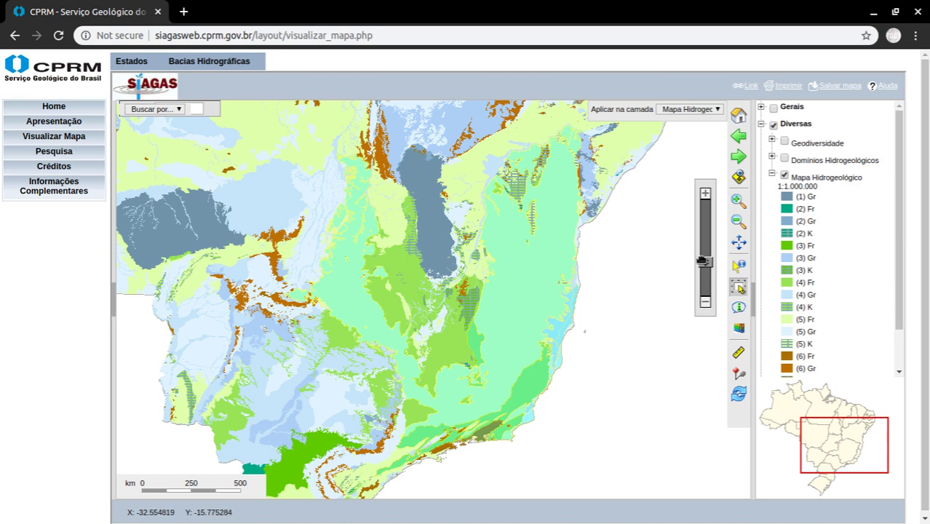
- Show the whole of Brazil and switch off the Mapa Hidrogeológico 1:1.000.000 layer
left_click_drag(706, 262, 706, 290)
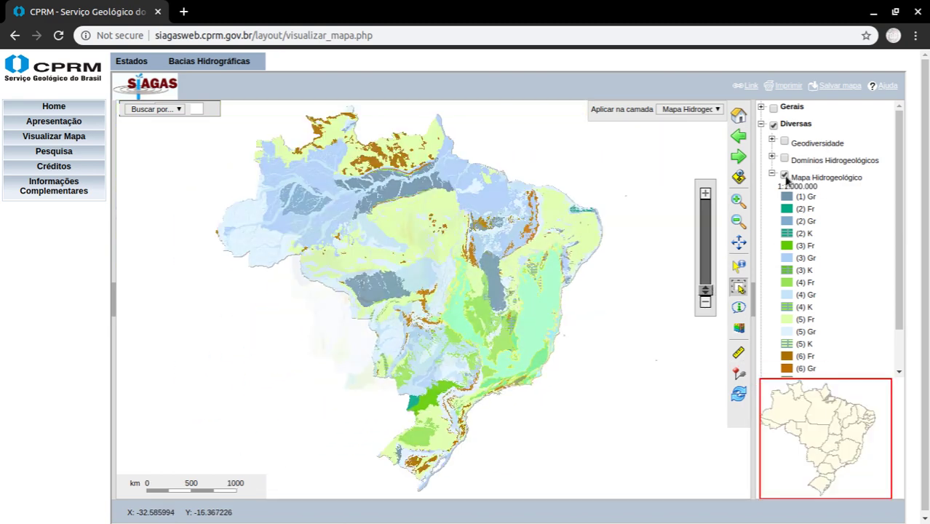
left_click(785, 177)
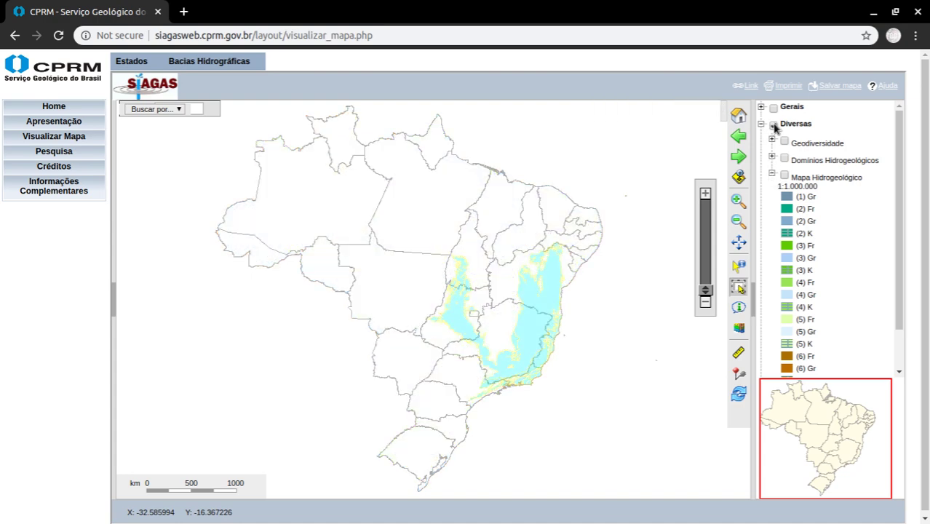
- Collapse the Diversas layer group, expand the Gerais group and enable it
left_click(774, 126)
left_click(761, 123)
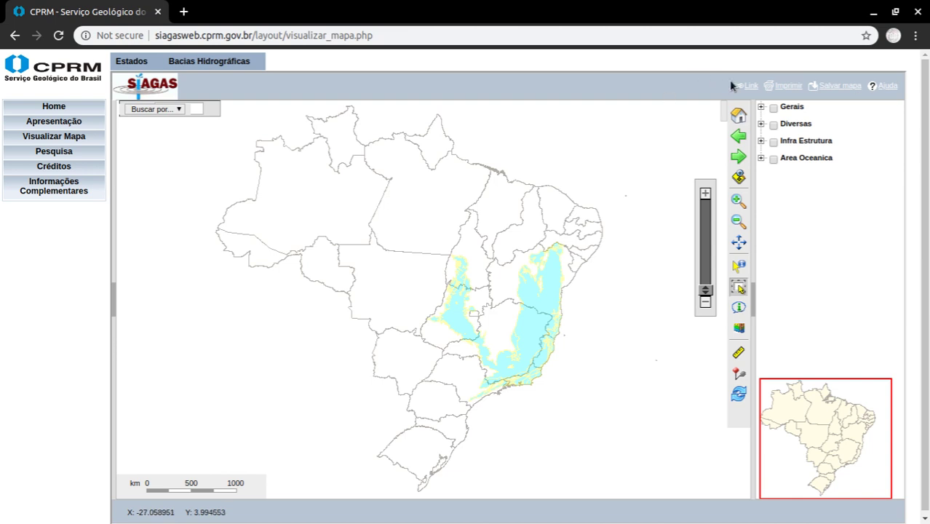
left_click(762, 108)
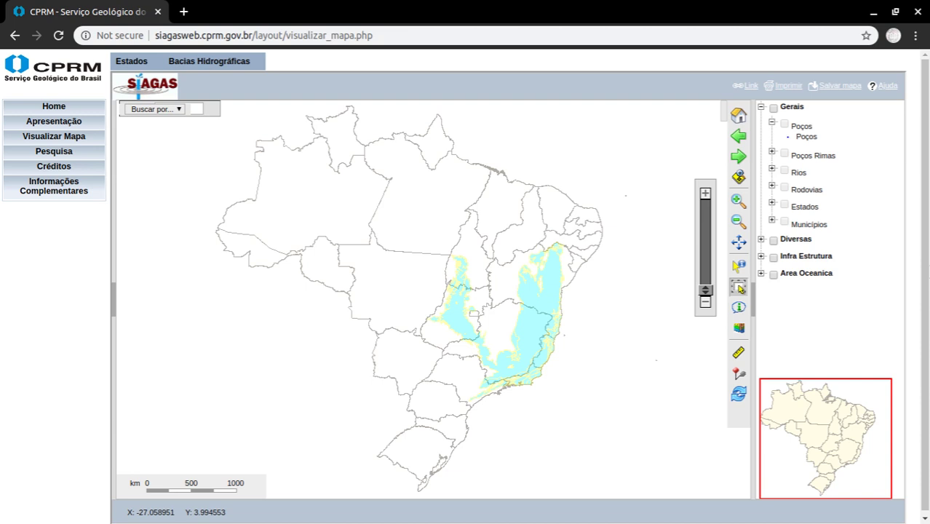
left_click(773, 110)
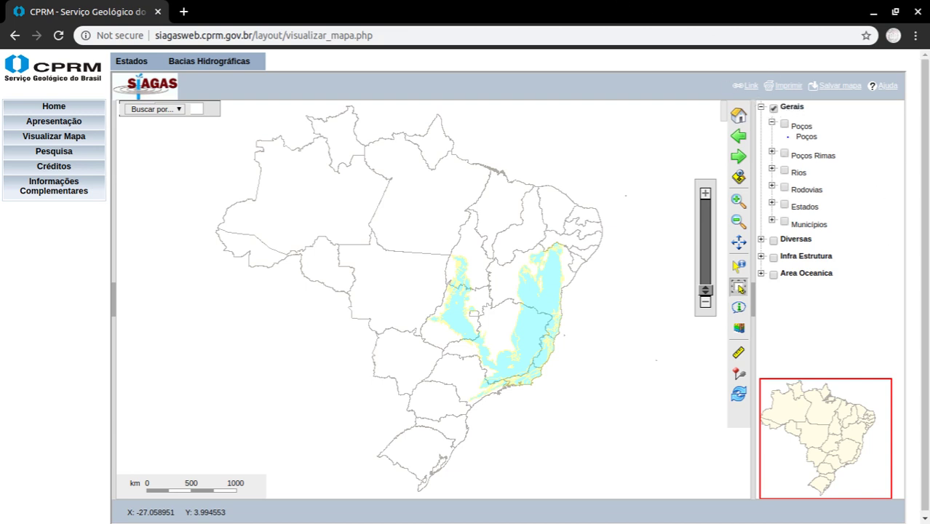
- Display the Poços, Poços Rimas and Rios layers over Brazil one at a time, switching each off again
left_click(784, 125)
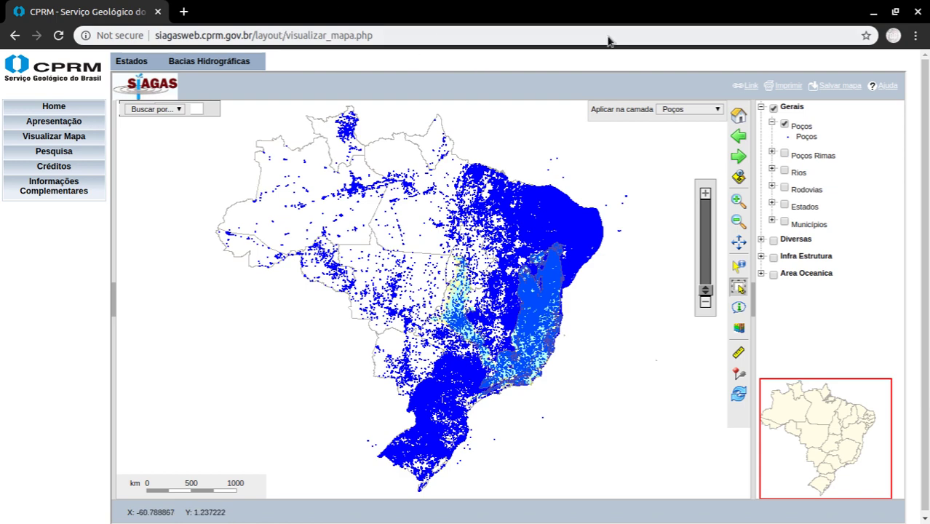
left_click(783, 125)
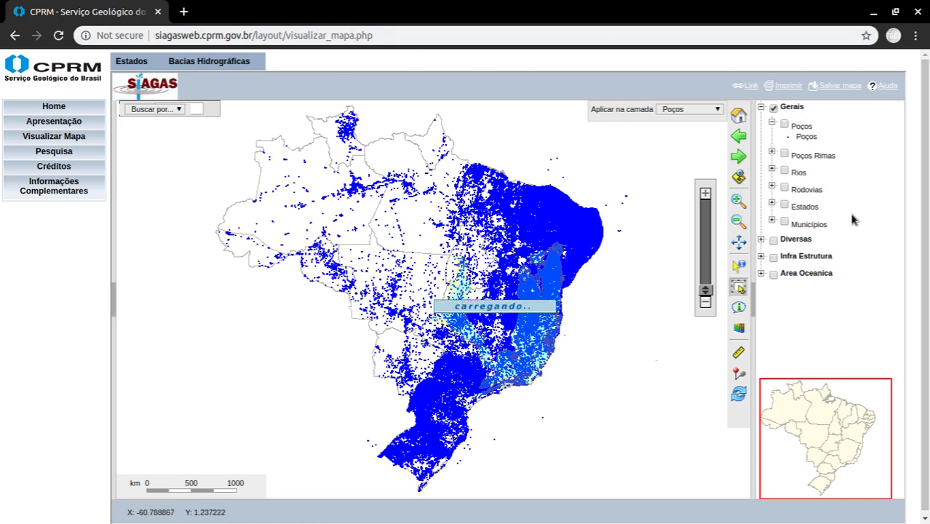
left_click(783, 152)
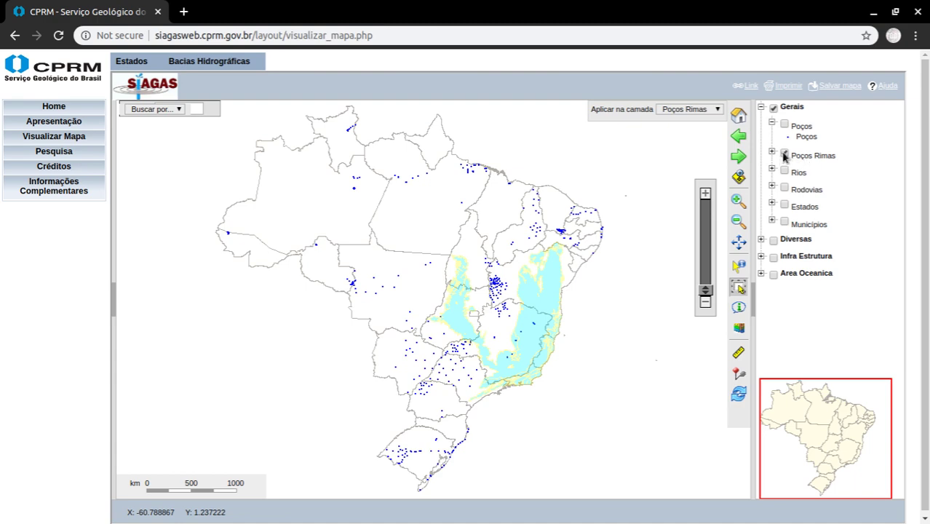
left_click(784, 153)
left_click(785, 172)
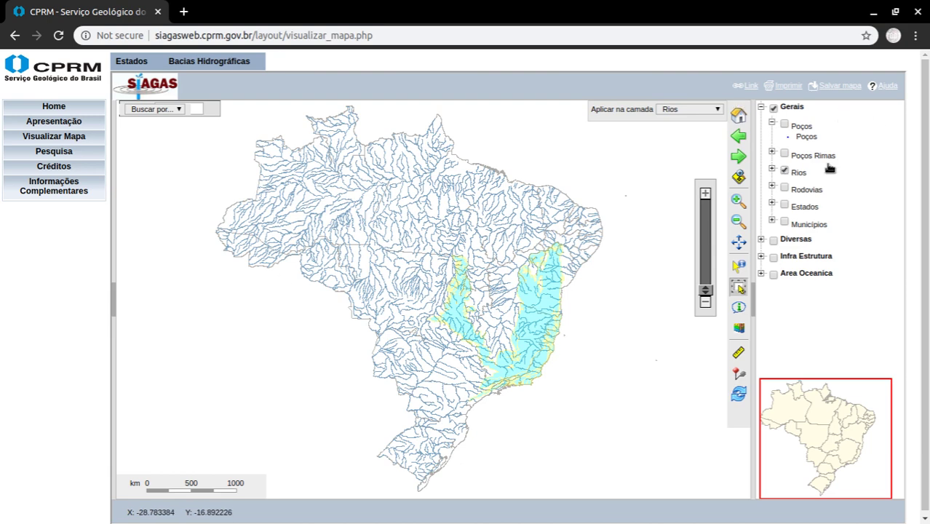
left_click(783, 172)
- Display the Rodovias and Estados layers together over Brazil and switch both off again
left_click(785, 188)
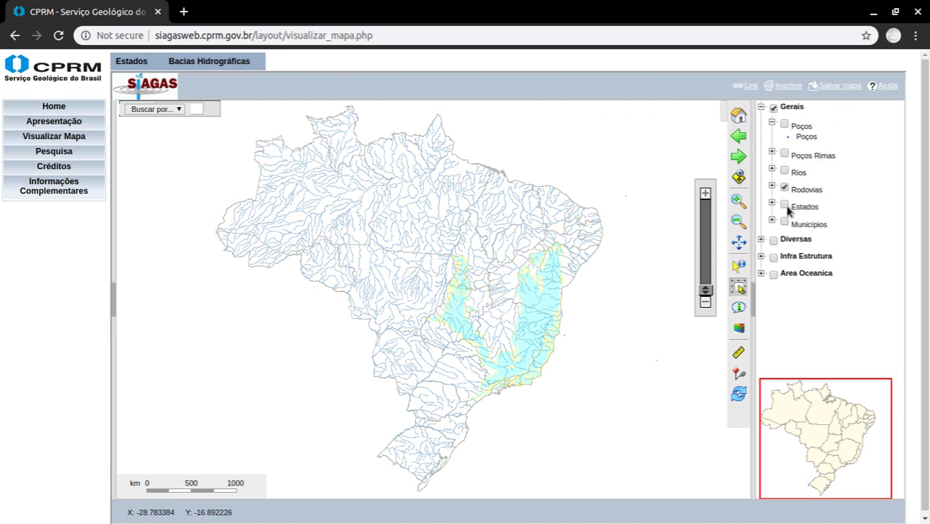
left_click(785, 206)
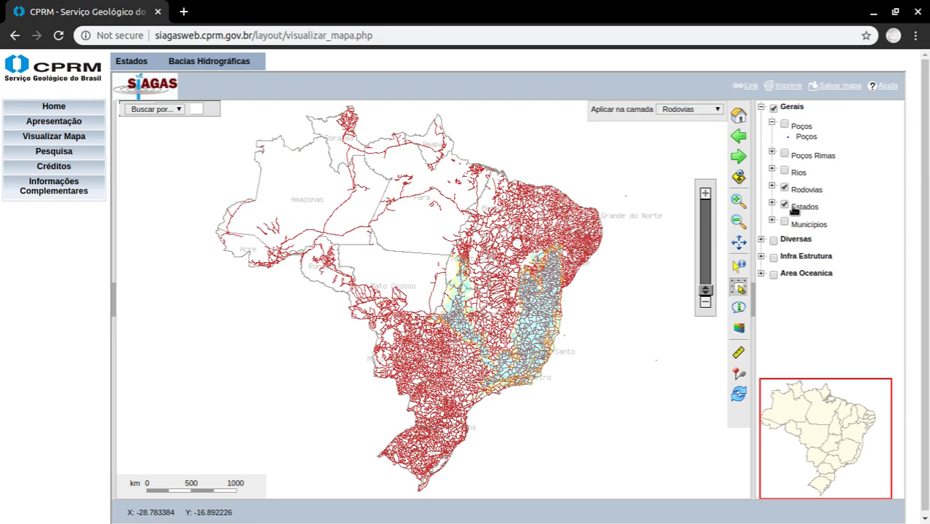
left_click(784, 204)
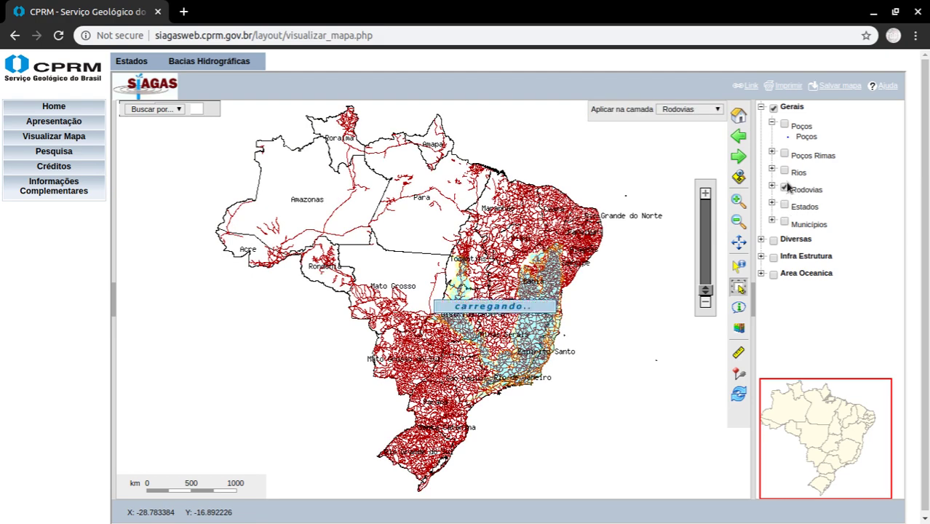
left_click(785, 187)
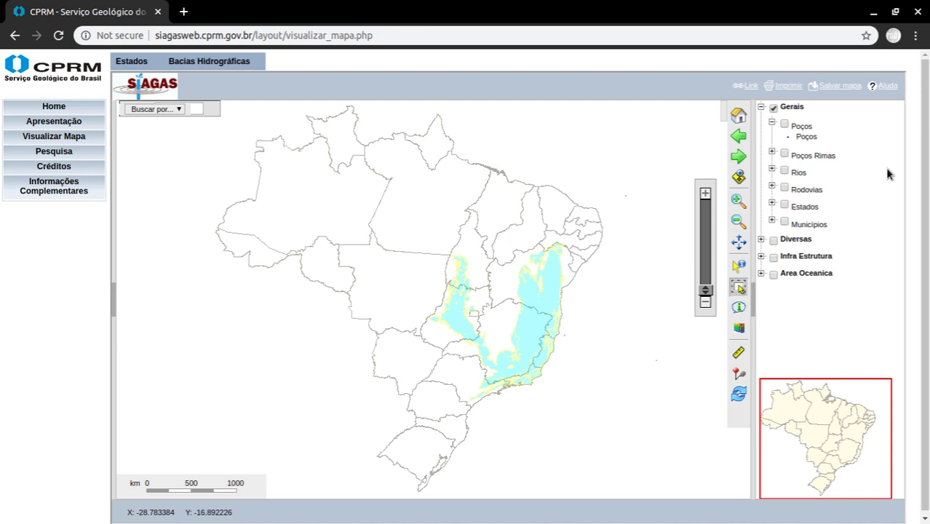
- Switch on the Poços layer and zoom in on central Brazil far enough to tell individual wells apart
left_click(783, 126)
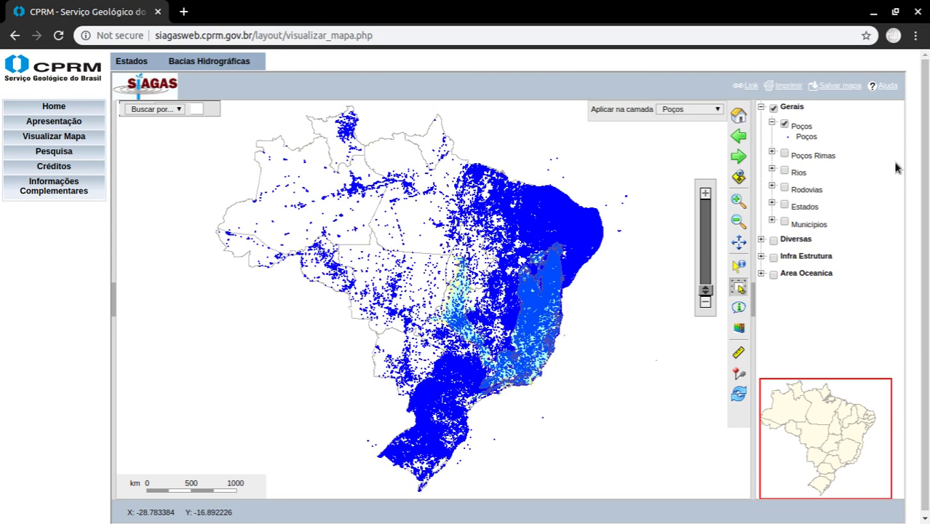
left_click(739, 272)
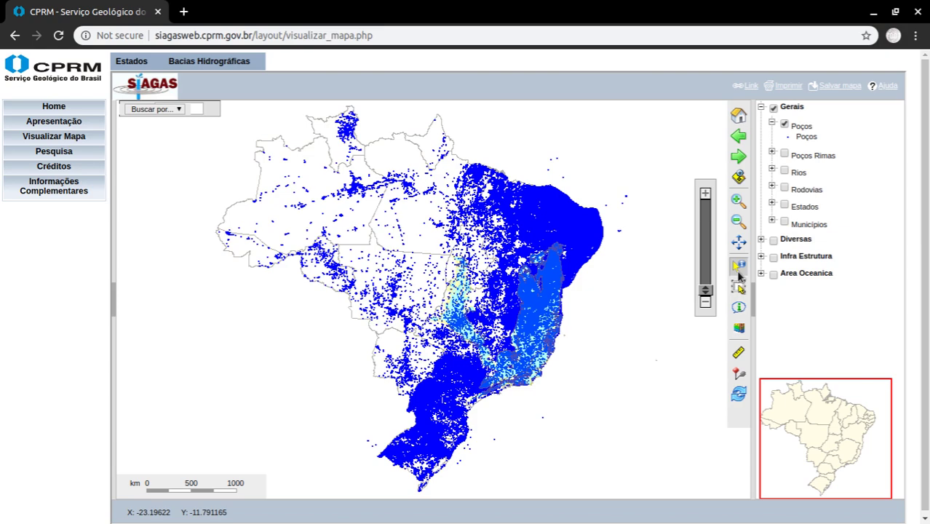
left_click_drag(705, 289, 705, 224)
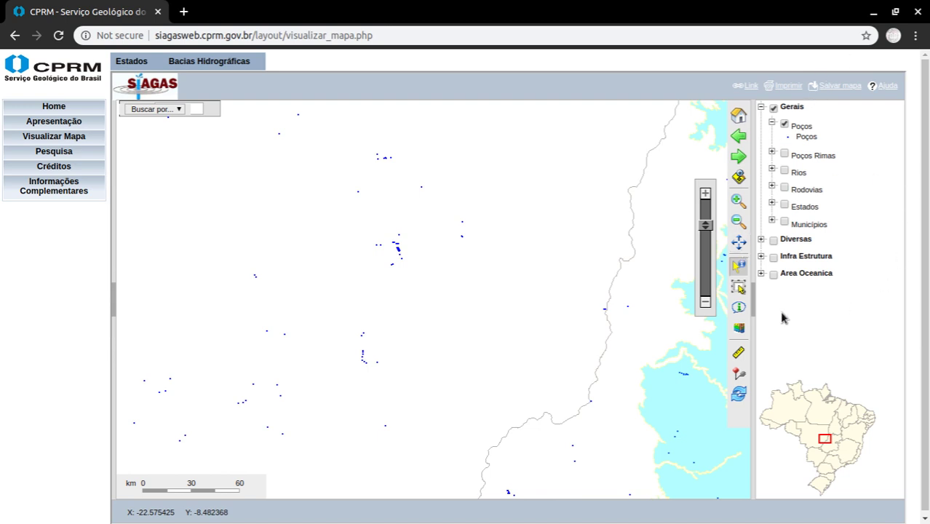
- Query a single well in eastern Mato Grosso by point, choosing Excel as export format before closing its result
left_click(740, 270)
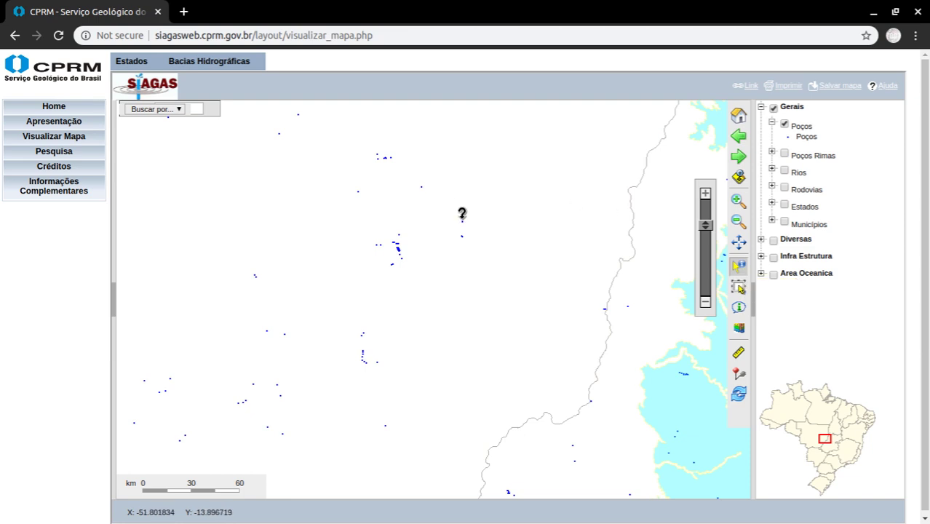
left_click(462, 215)
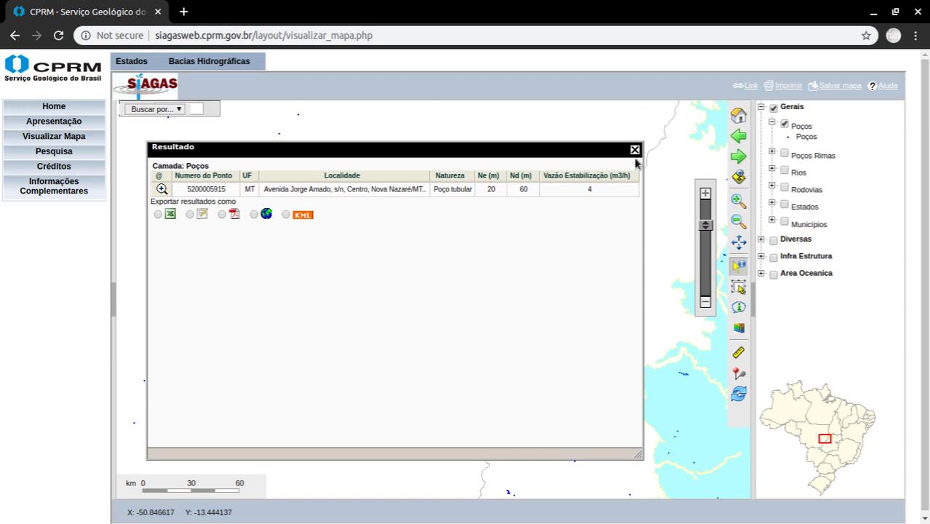
left_click(157, 215)
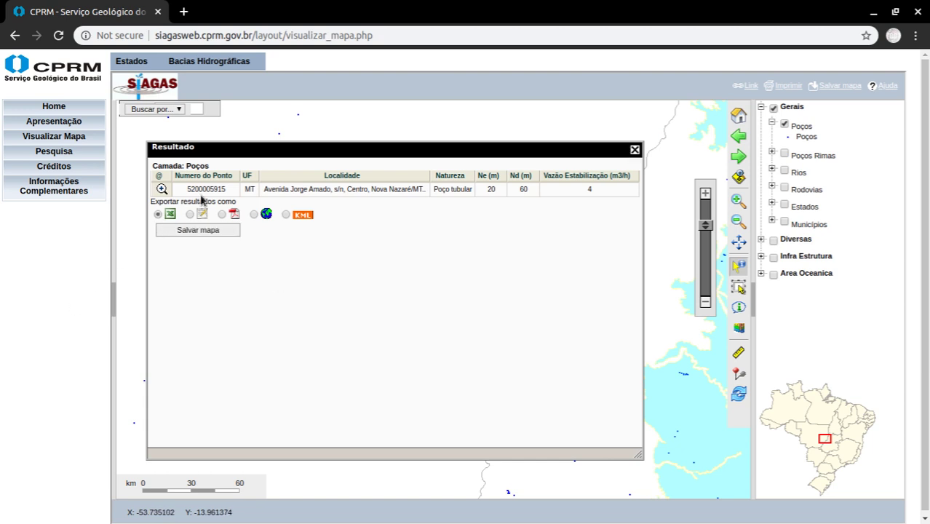
left_click(634, 152)
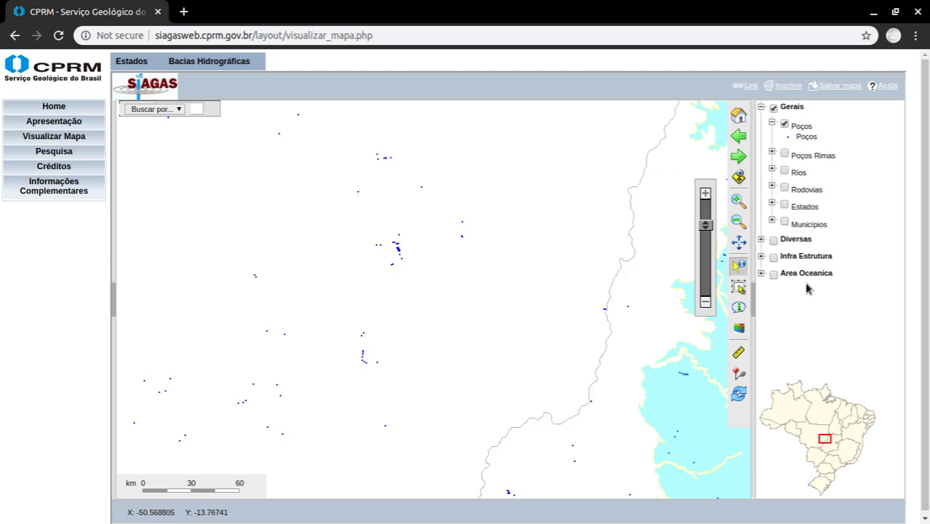
- Run an area search on the Poços layer around the cluster of wells in eastern Mato Grosso
left_click(743, 288)
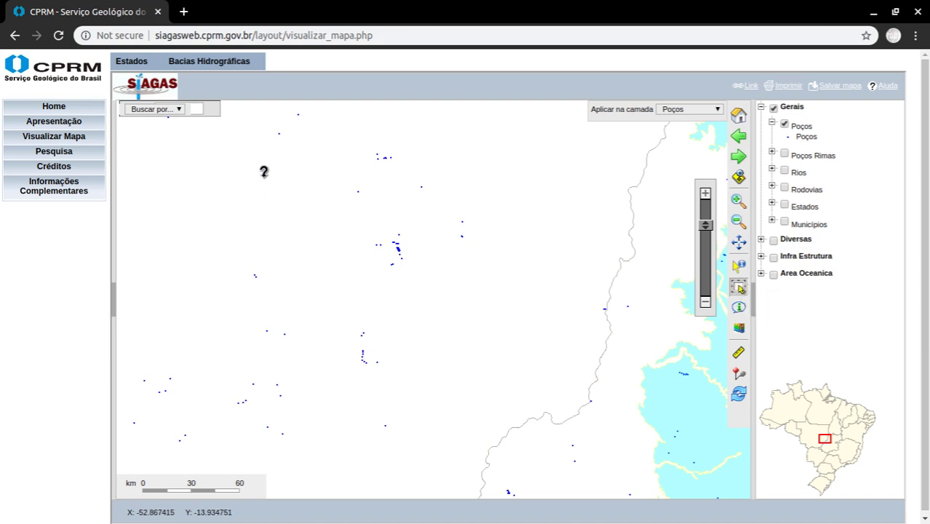
left_click_drag(249, 127, 503, 345)
left_click_drag(587, 405, 576, 365)
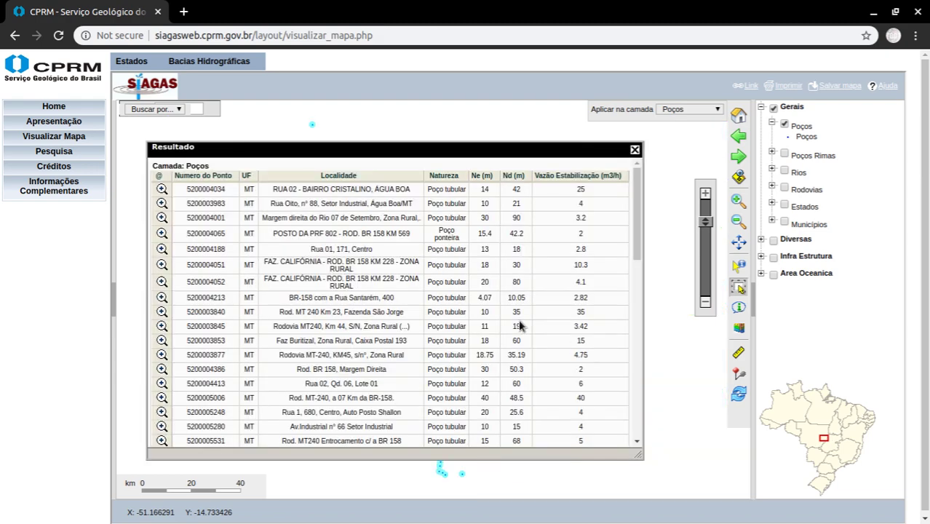
- Examine the wells returned by the area search, from the first record to the export options after the last
scroll(400, 213, "down", 5)
scroll(271, 247, "down", 6)
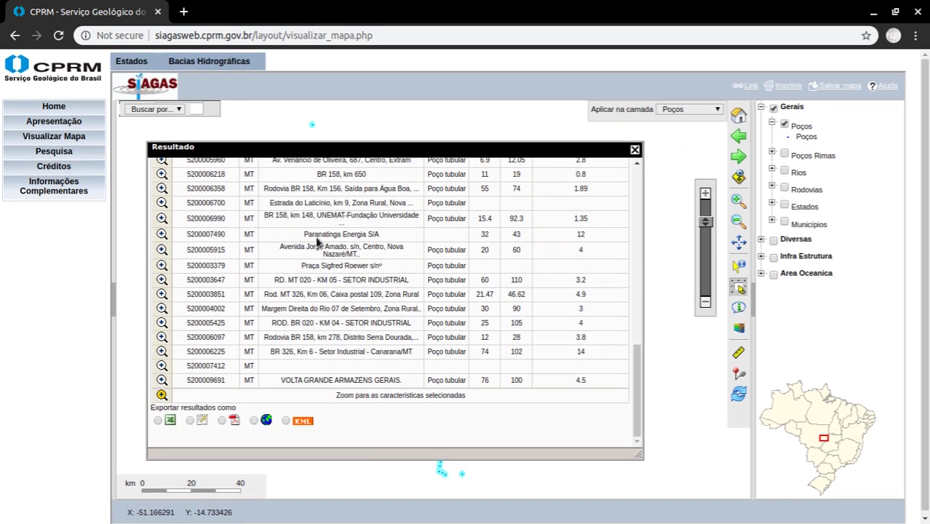
scroll(311, 243, "up", 12)
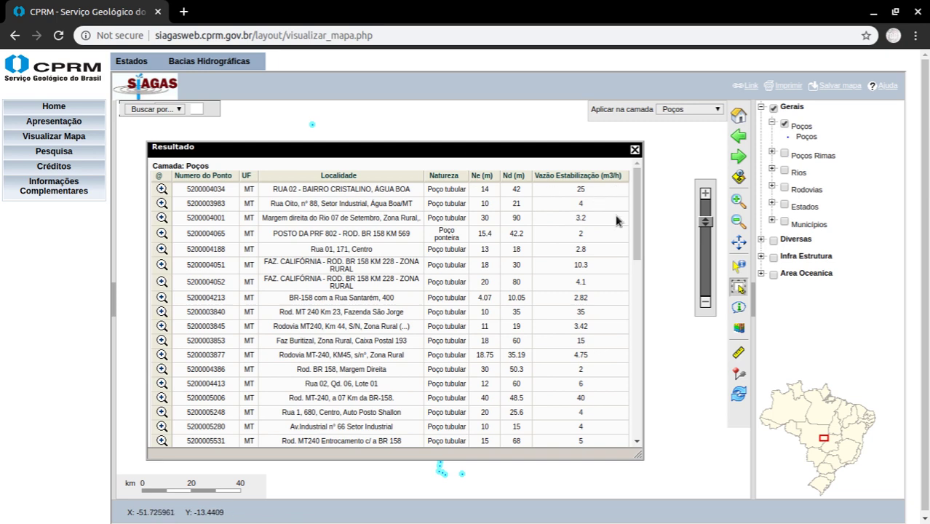
scroll(451, 211, "down", 3)
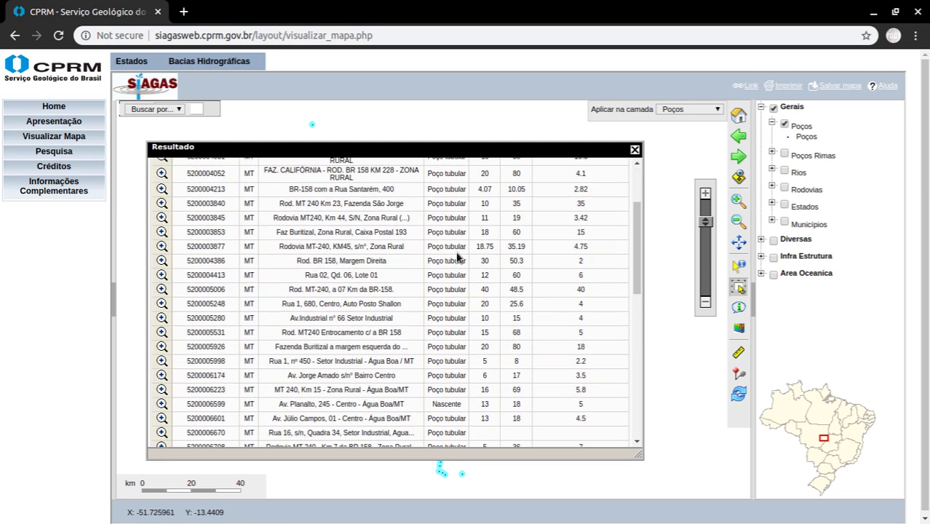
scroll(463, 300, "down", 10)
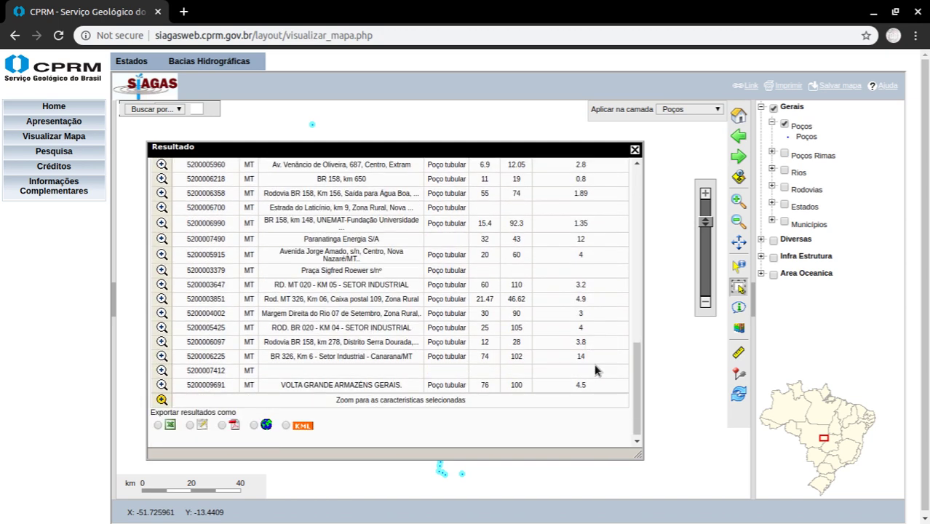
scroll(592, 362, "up", 5)
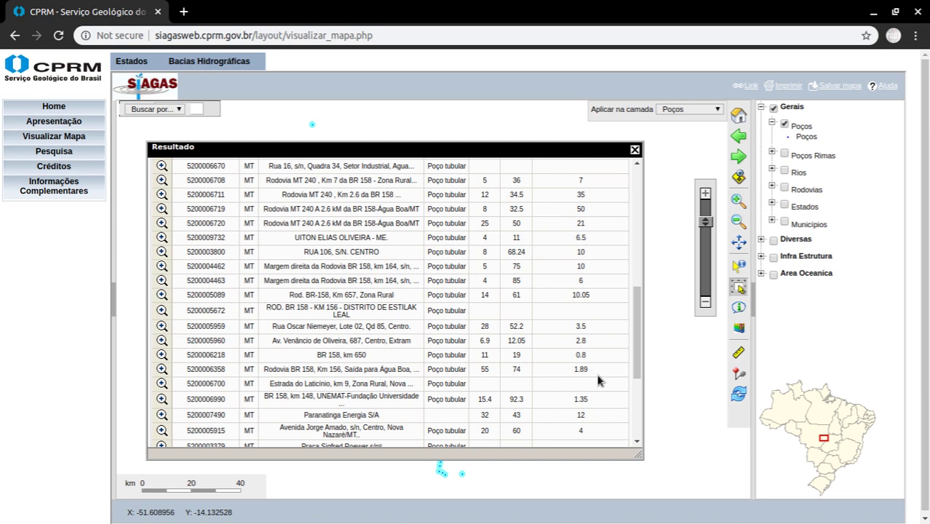
scroll(597, 372, "down", 5)
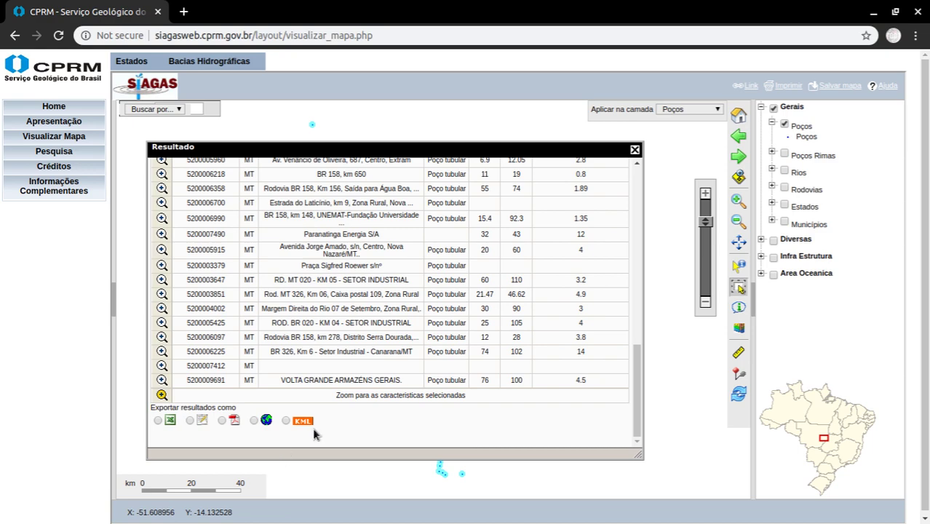
scroll(469, 323, "up", 8)
scroll(470, 330, "down", 10)
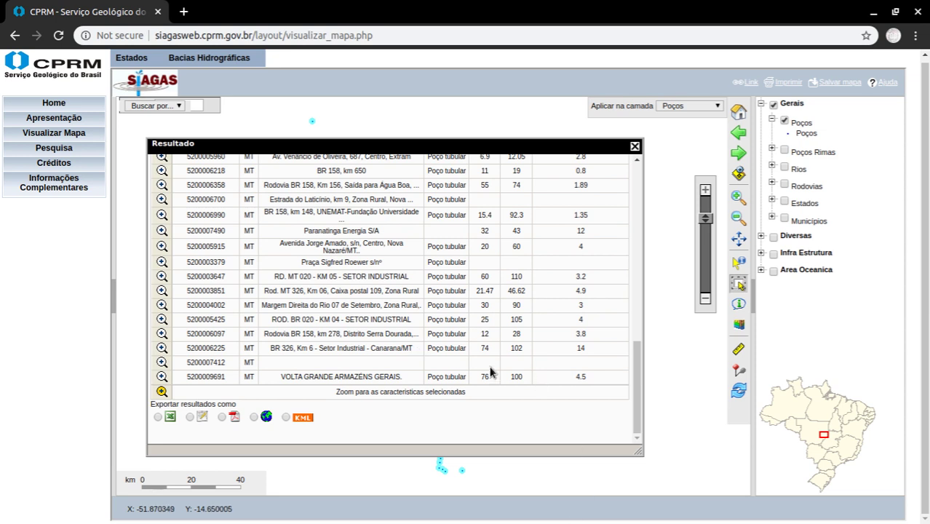
- Export the area search results as an Excel file and open the downloaded file in LibreOffice Calc
left_click(158, 417)
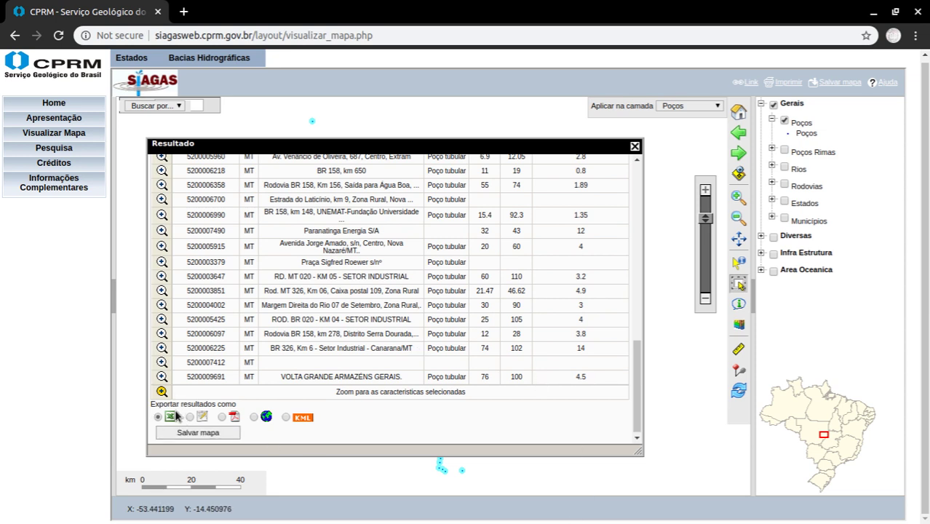
left_click(197, 433)
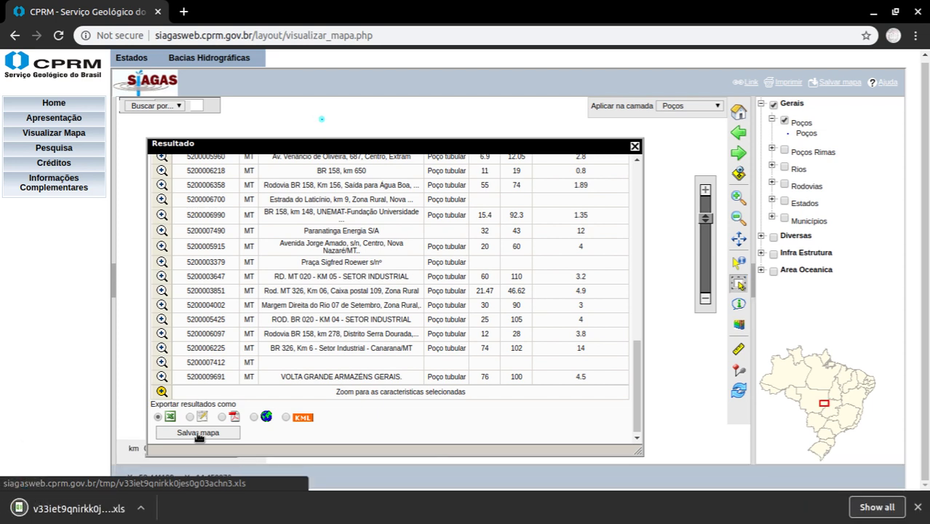
left_click(72, 510)
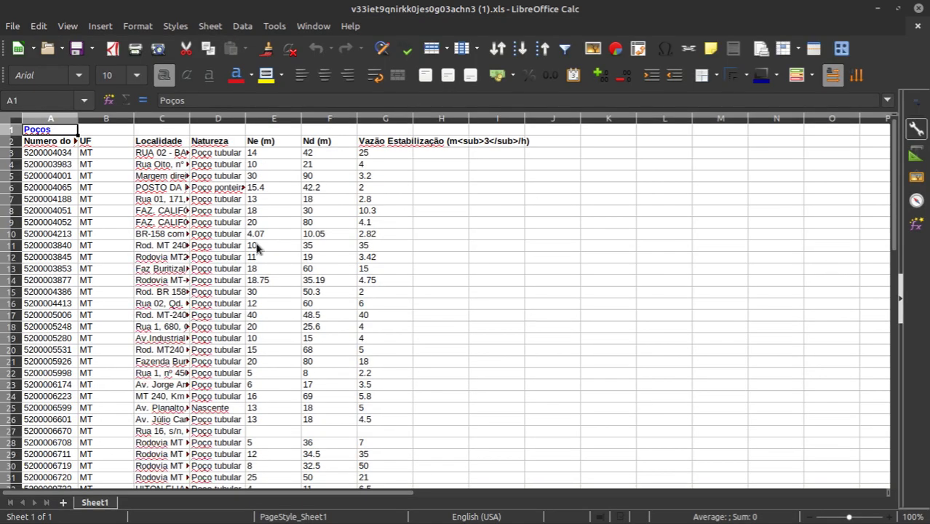
- Examine the well number, UF, Localidade and Natureza columns of the exported wells table
left_click(136, 258)
left_click(58, 146)
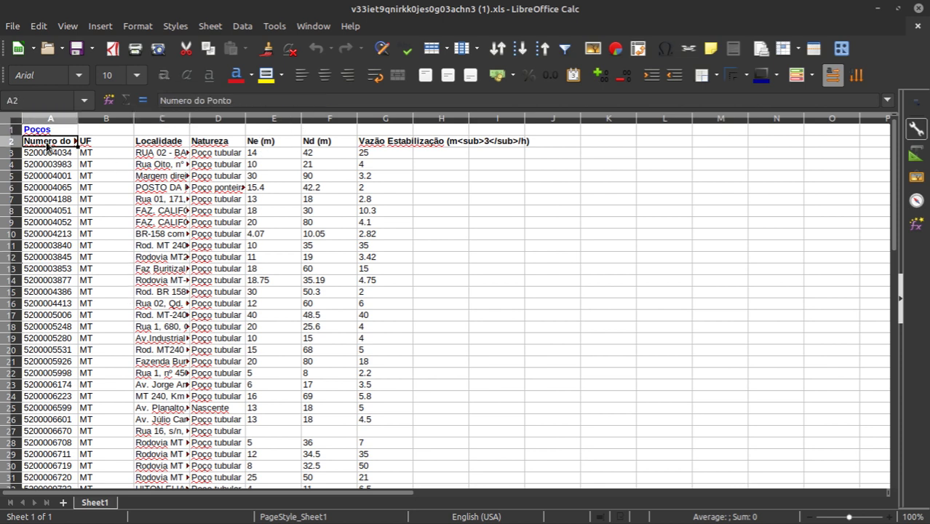
left_click(83, 167)
left_click(84, 141)
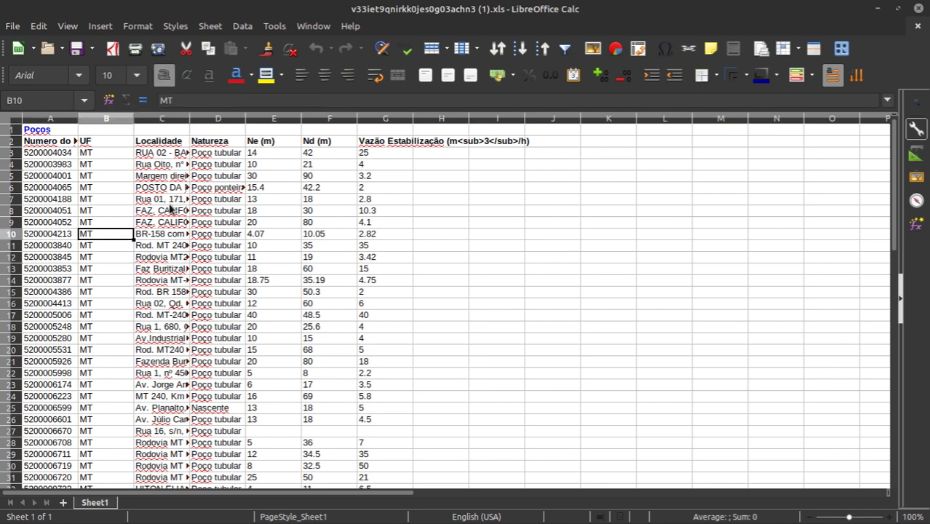
left_click(180, 166)
left_click(187, 247)
left_click(188, 155)
left_click(217, 236)
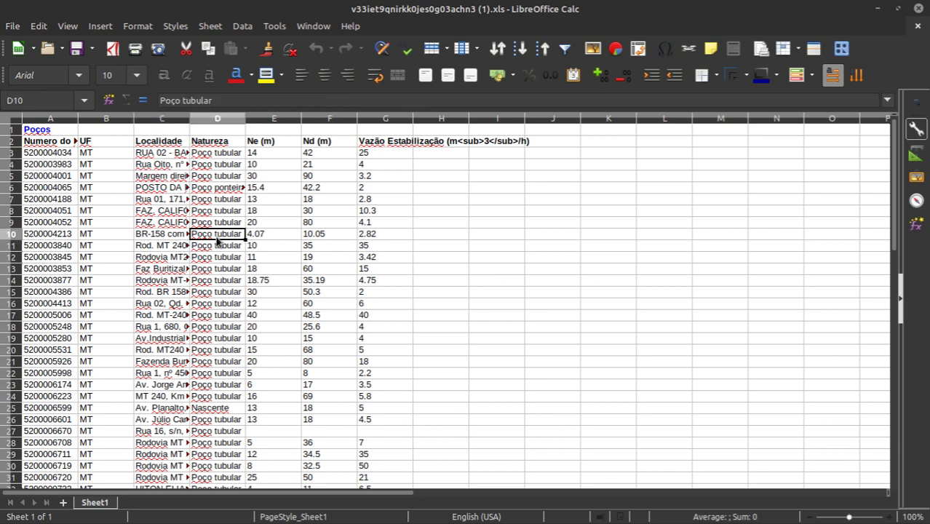
- Widen the Natureza column to show its full entries and select the Nascente cell
left_click_drag(246, 118, 315, 118)
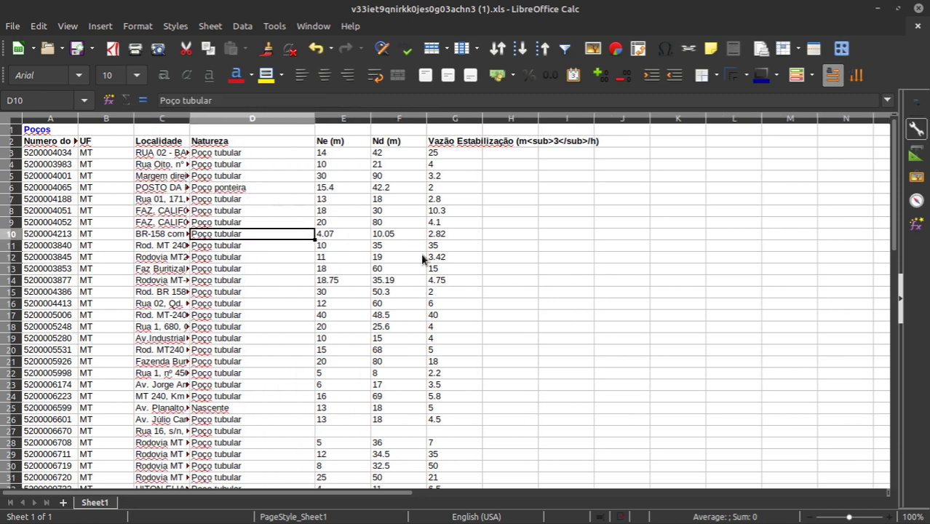
left_click(207, 410)
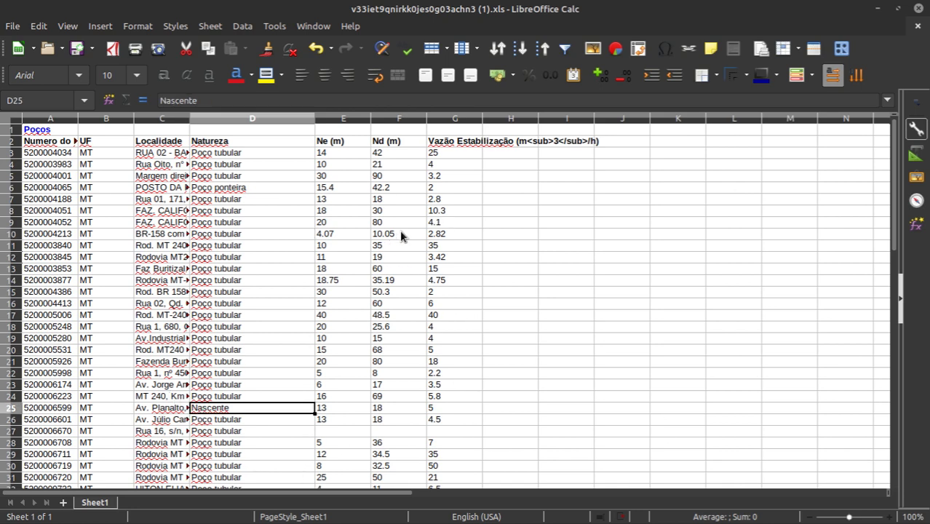
- Narrow the Natureza column and examine the first entries of the Ne (m), Nd (m) and Vazão Estabilização columns
left_click_drag(316, 118, 248, 118)
left_click(293, 143)
left_click(288, 181)
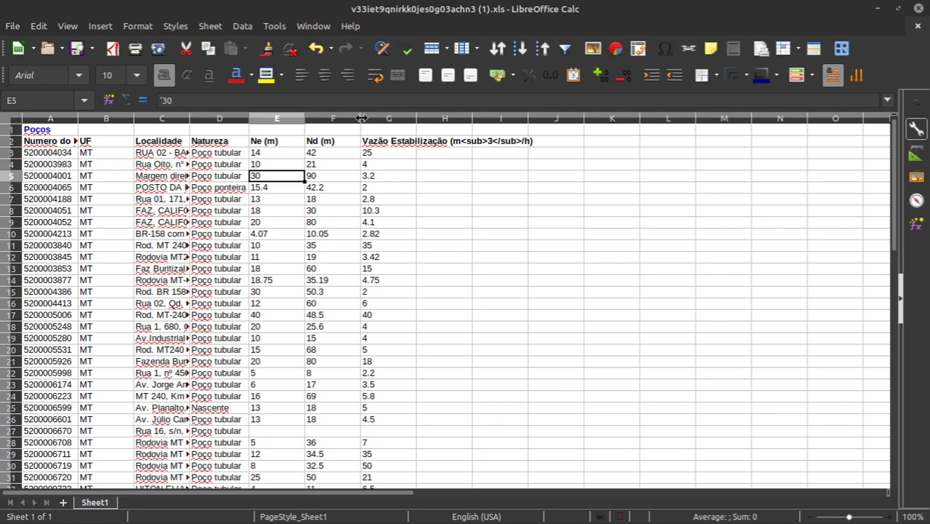
left_click(334, 133)
left_click(334, 153)
left_click(397, 136)
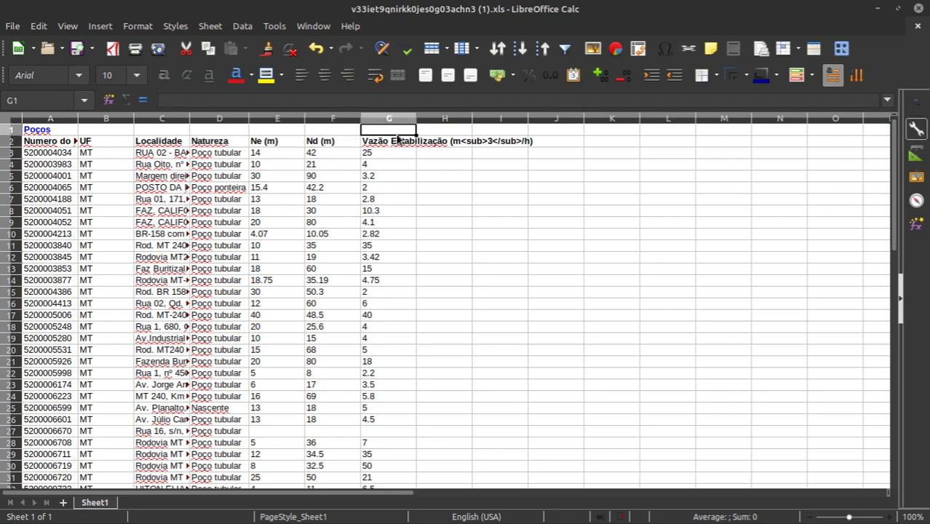
left_click(402, 153)
left_click(413, 140)
left_click(422, 160)
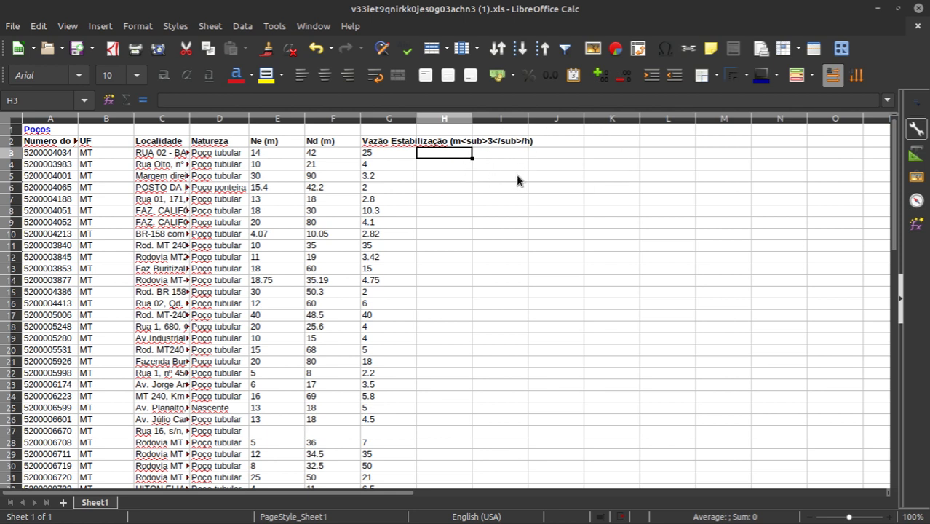
- Review the Ne, Nd and Vazão Estabilização headers together with their values across the first wells of the table
left_click(277, 143)
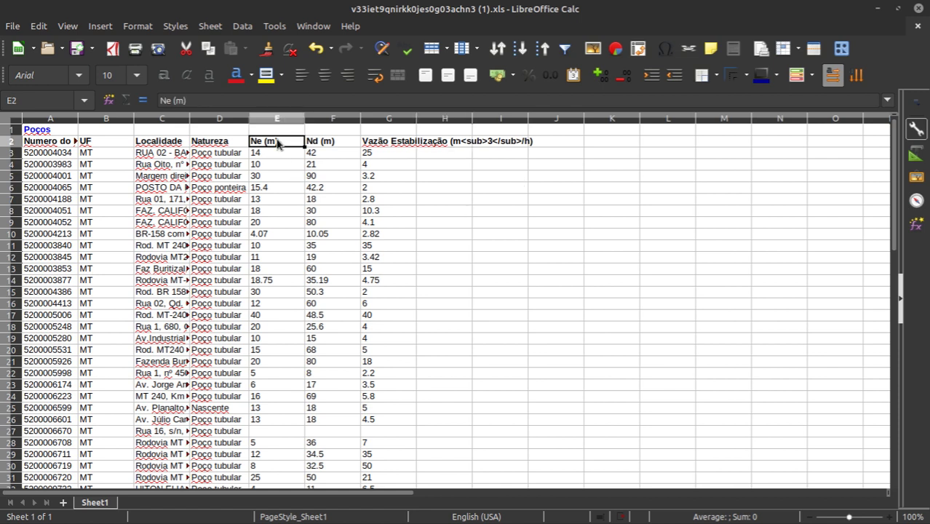
left_click(340, 143)
left_click(437, 132)
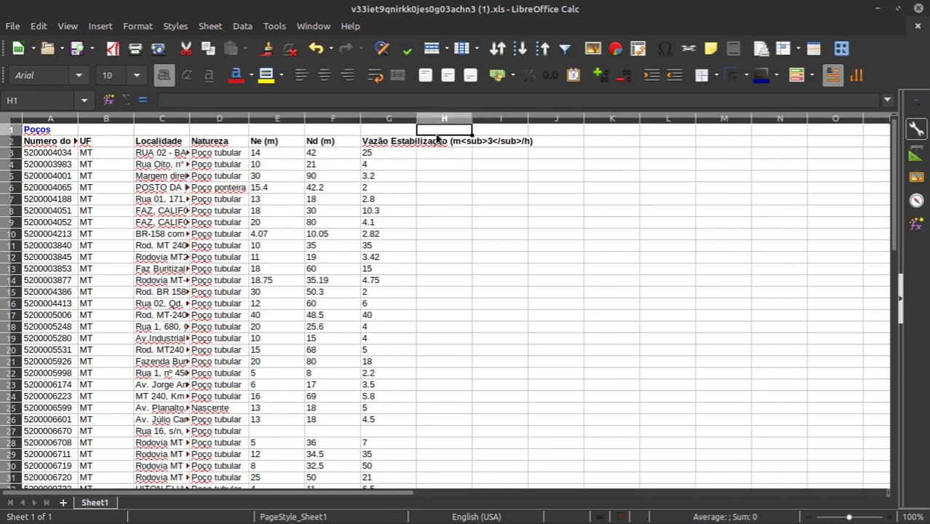
left_click(376, 145)
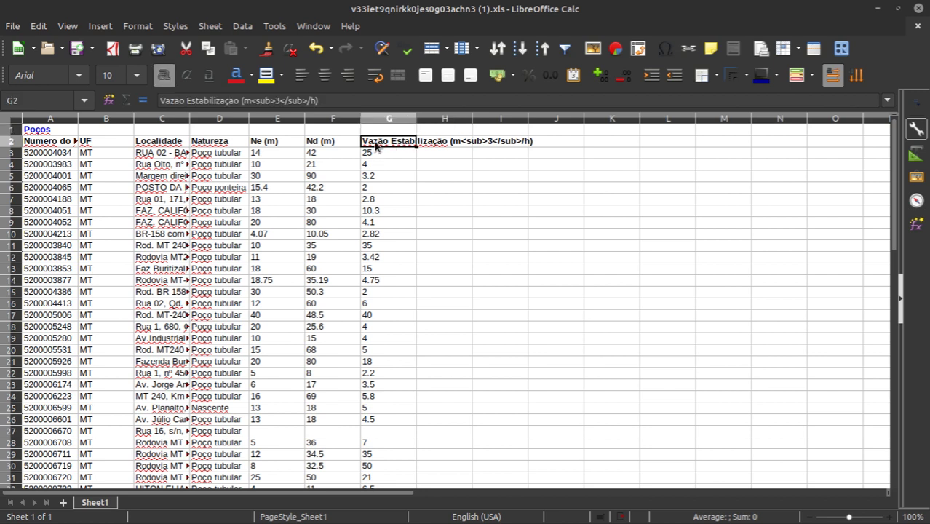
left_click(405, 234)
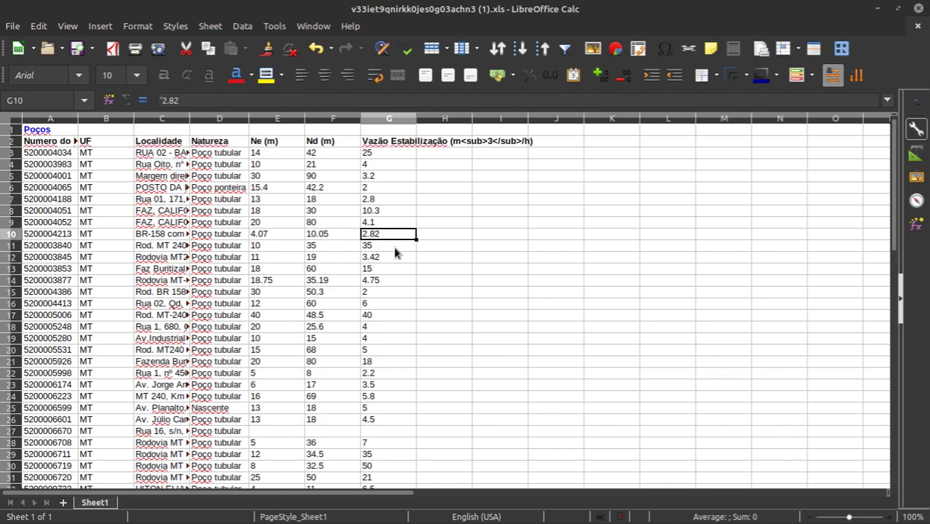
left_click_drag(380, 152, 383, 400)
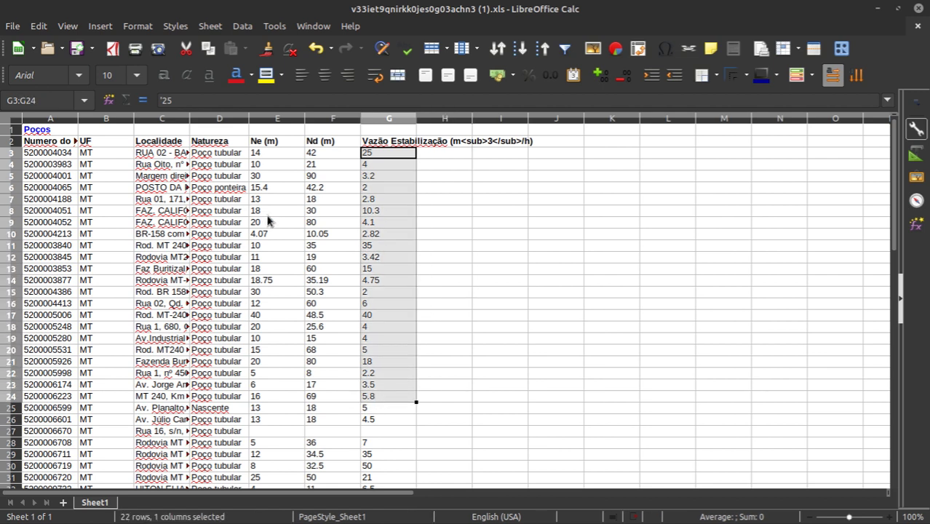
left_click_drag(253, 153, 318, 329)
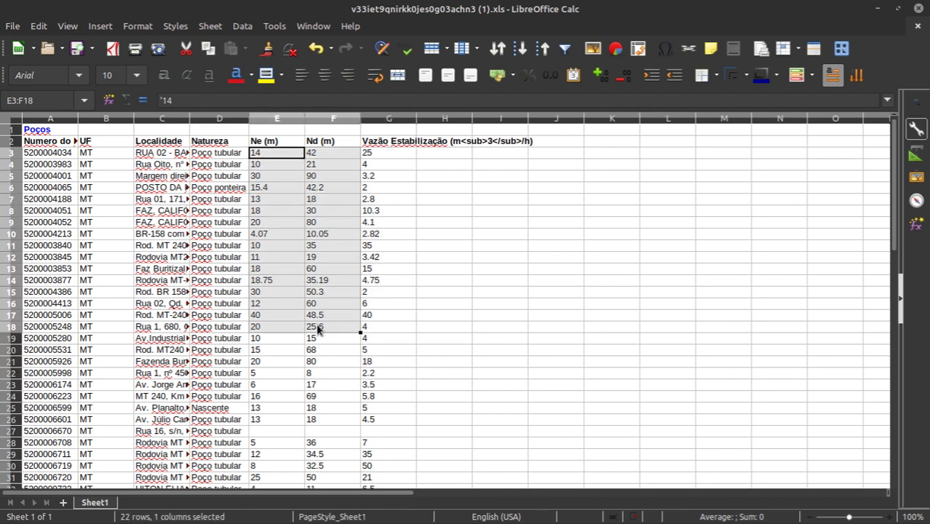
left_click(331, 166)
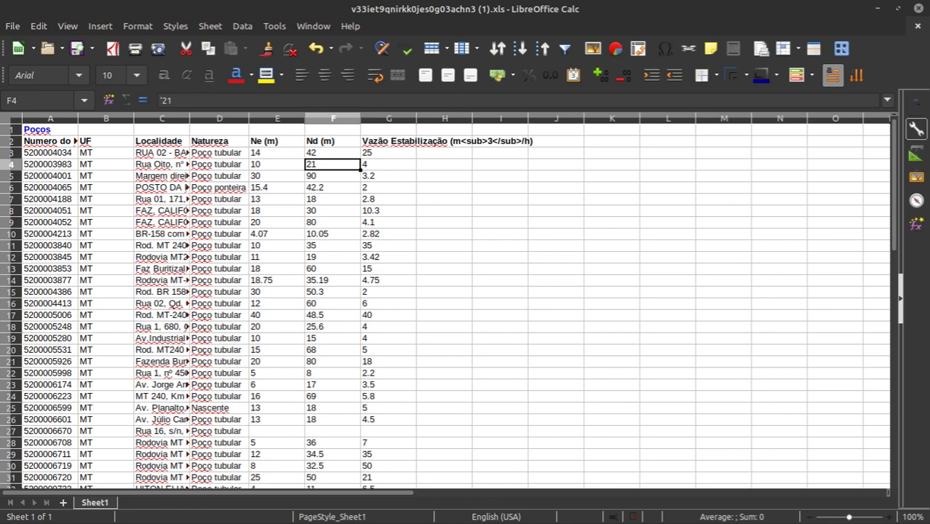
- Close the spreadsheet without saving, return to the SIAGAS map in the browser and close the Resultado window
left_click(917, 9)
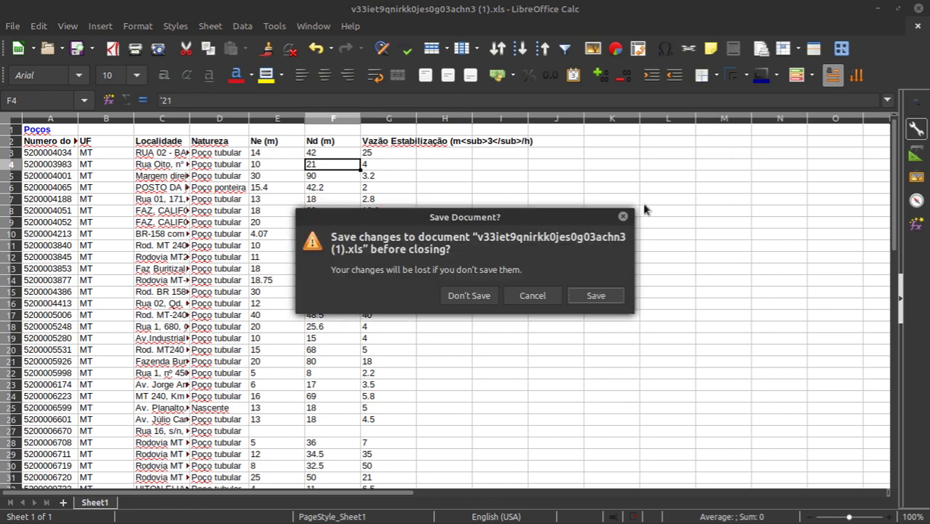
left_click(475, 299)
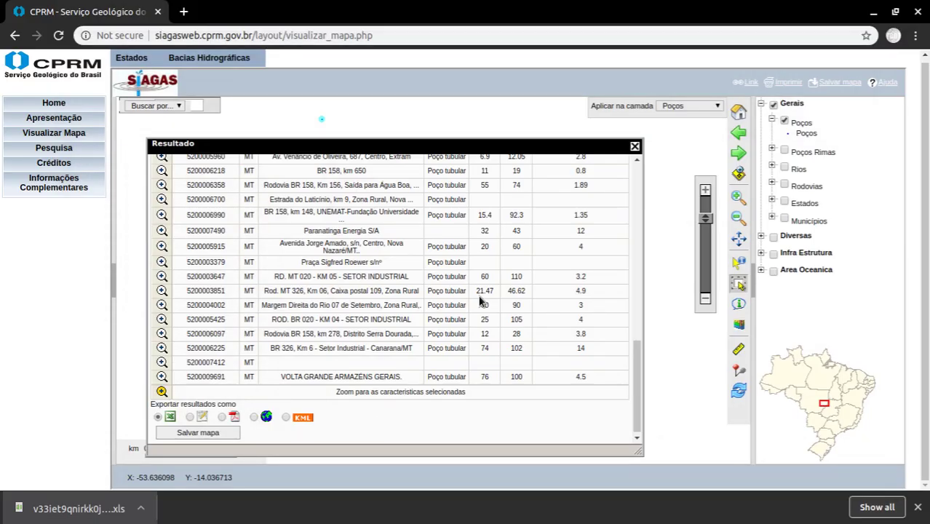
left_click(634, 147)
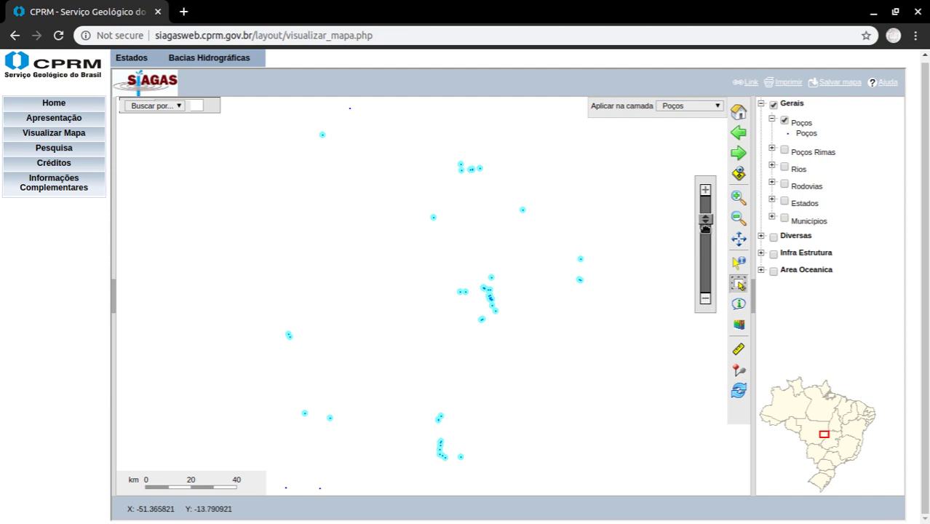
- Zoom the map out to view the wells across most of Brazil, and open the Pesquisa Área form
left_click_drag(707, 218, 707, 255)
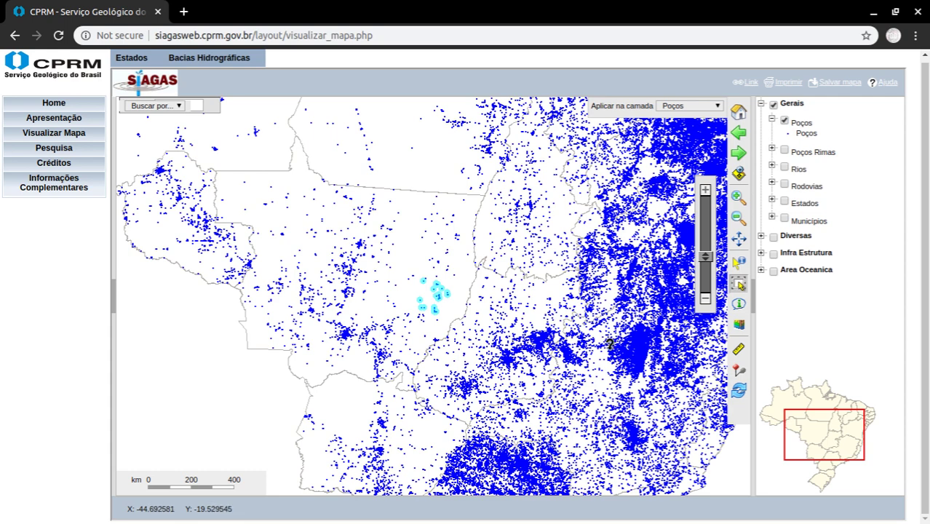
left_click_drag(704, 256, 706, 267)
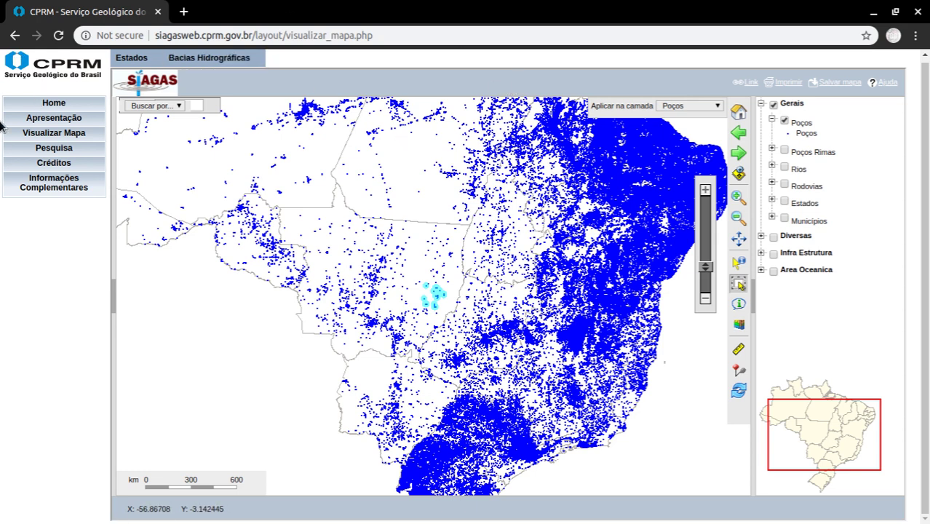
left_click(63, 153)
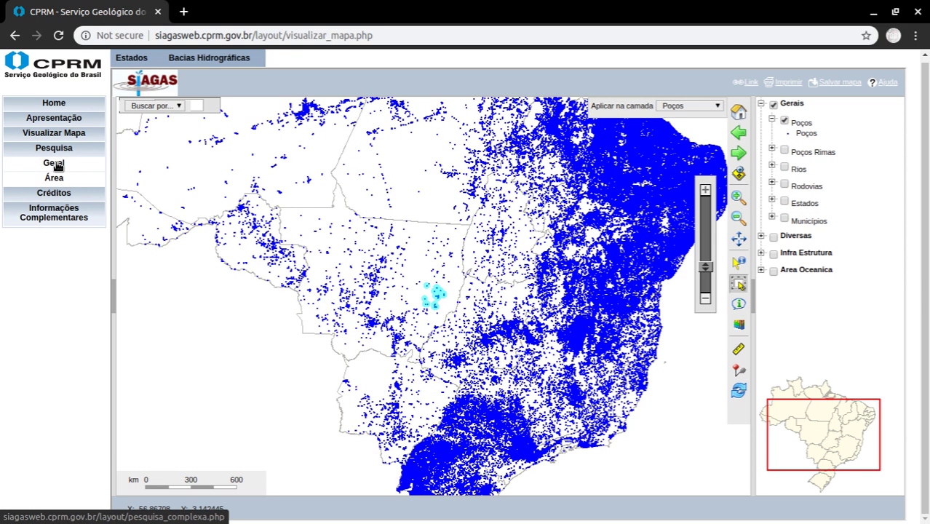
left_click(62, 179)
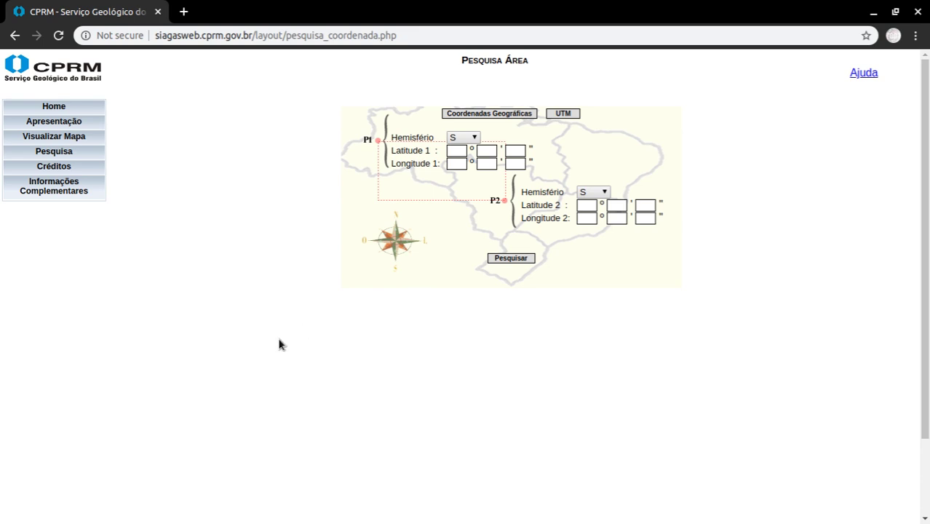
- Open the Pesquisa Geral form and search for wells in the Rio Uruguai basin, Sul region, for all states
left_click(73, 151)
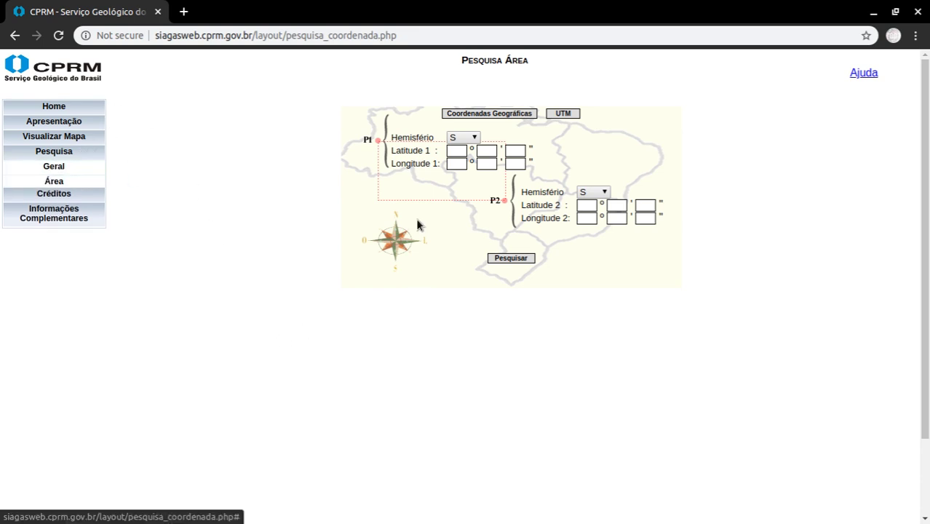
left_click(71, 169)
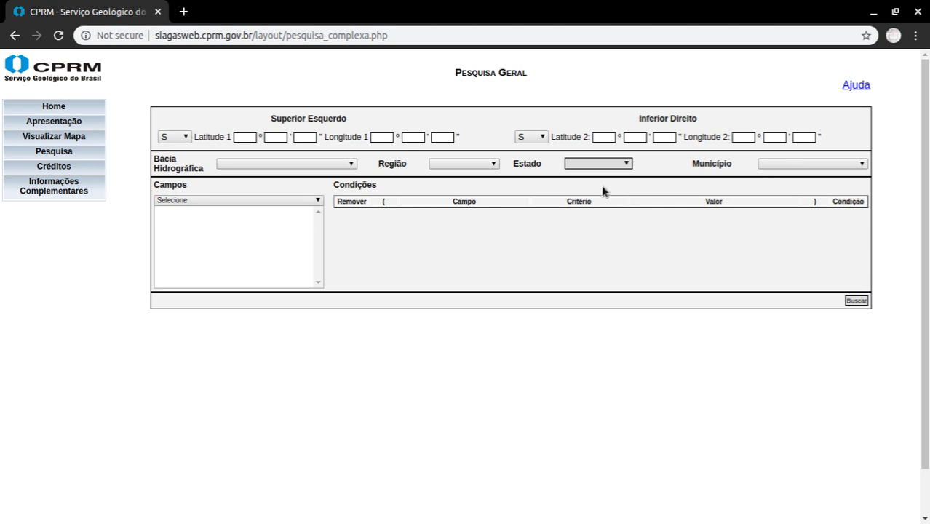
left_click(258, 164)
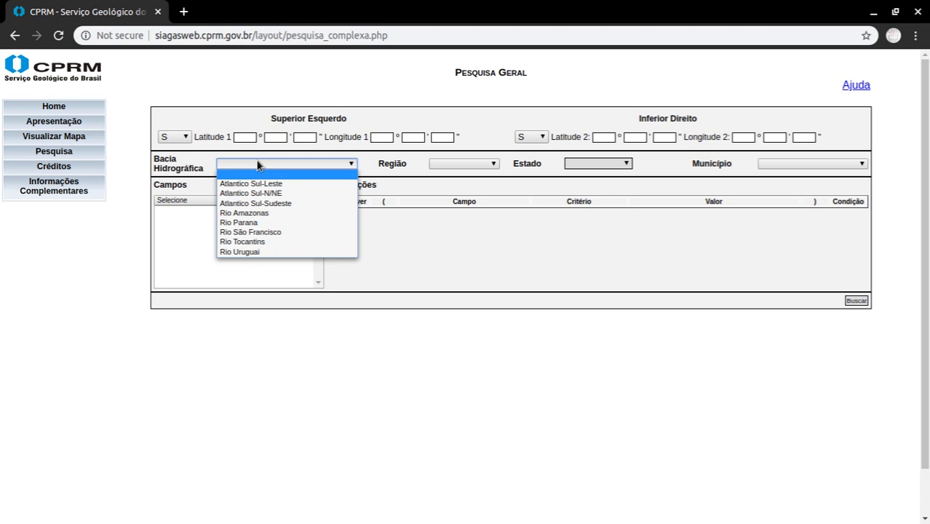
left_click(282, 254)
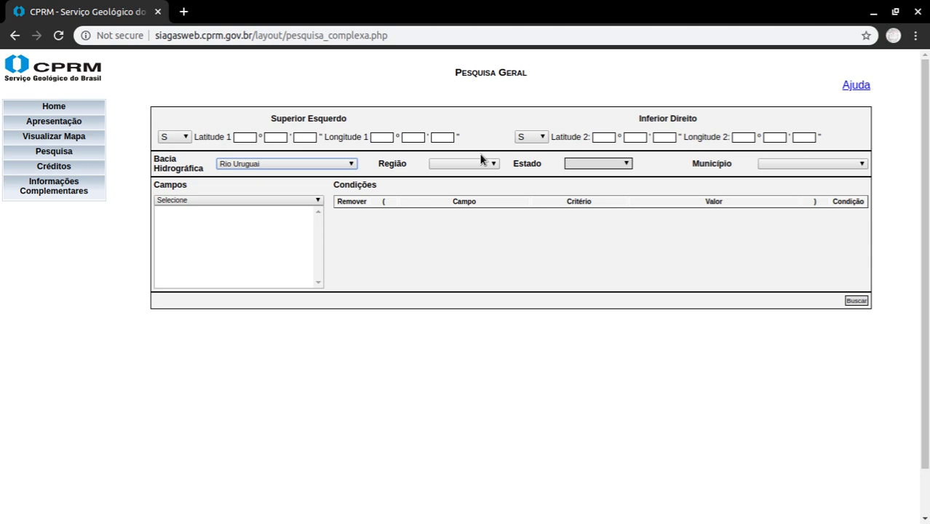
left_click(442, 163)
left_click(470, 222)
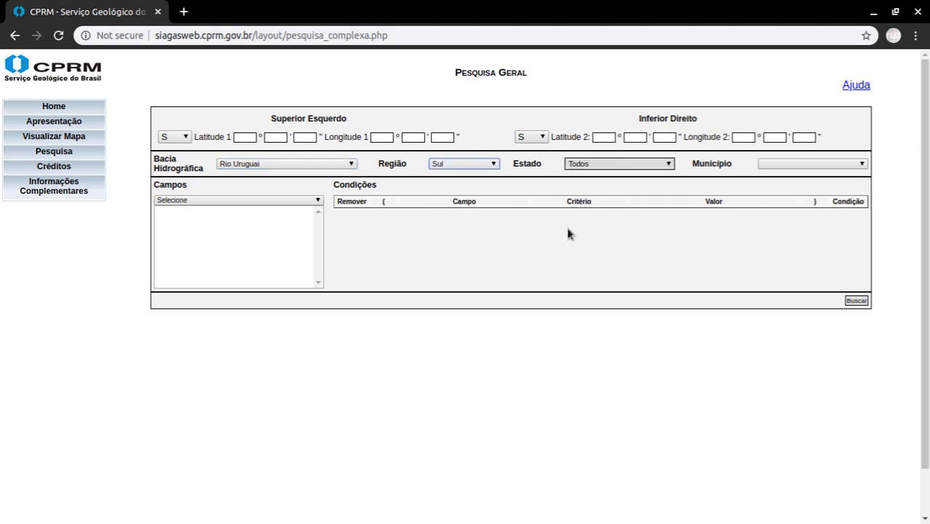
left_click(857, 300)
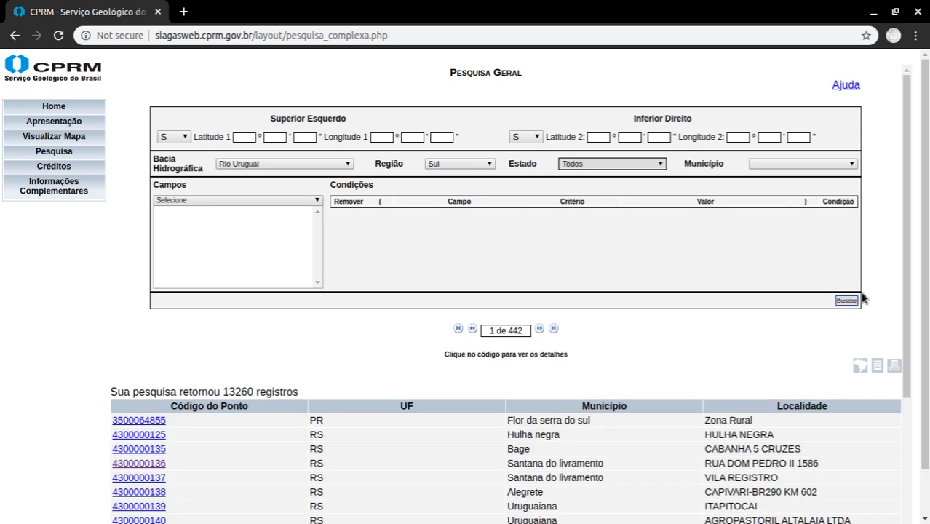
scroll(415, 389, "down", 3)
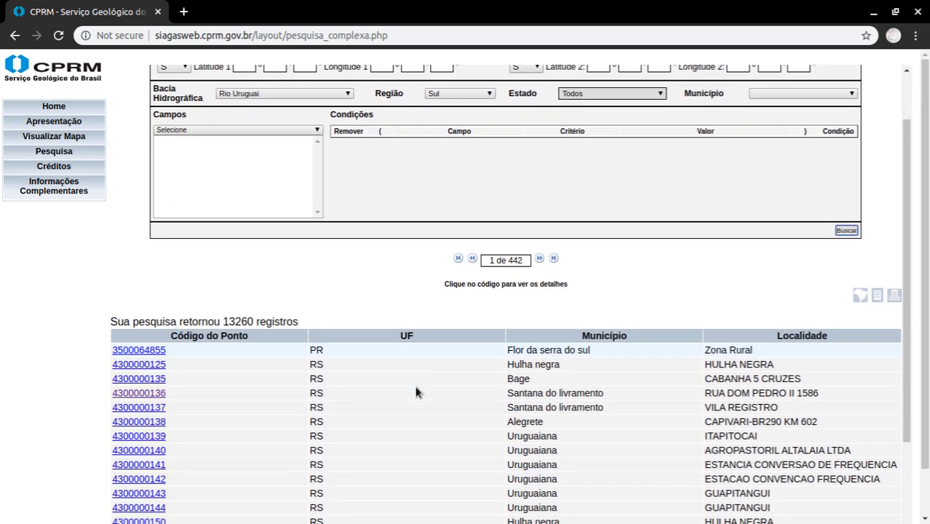
scroll(415, 386, "down", 2)
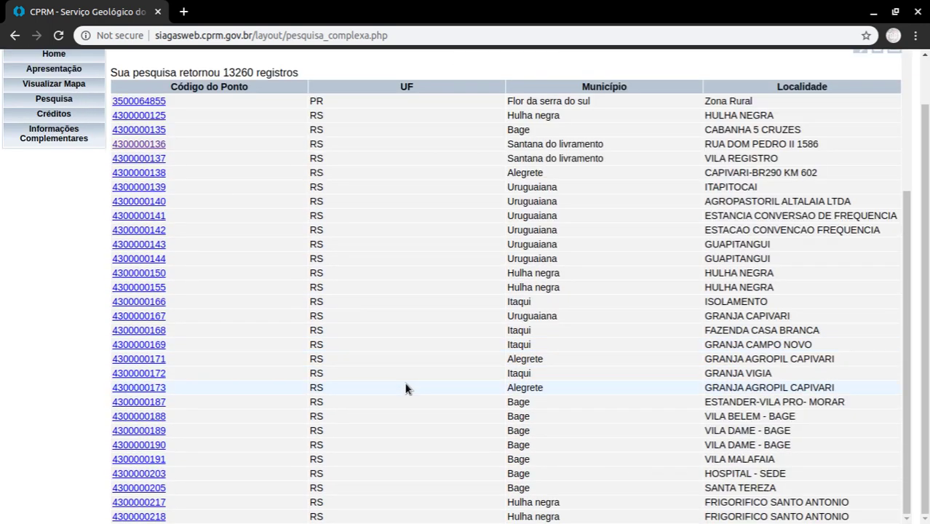
scroll(407, 364, "up", 5)
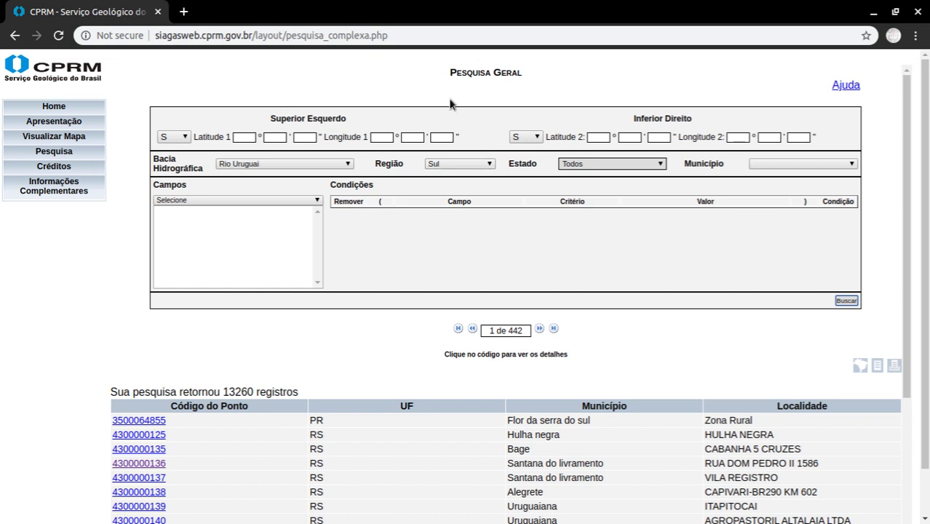
scroll(632, 374, "down", 4)
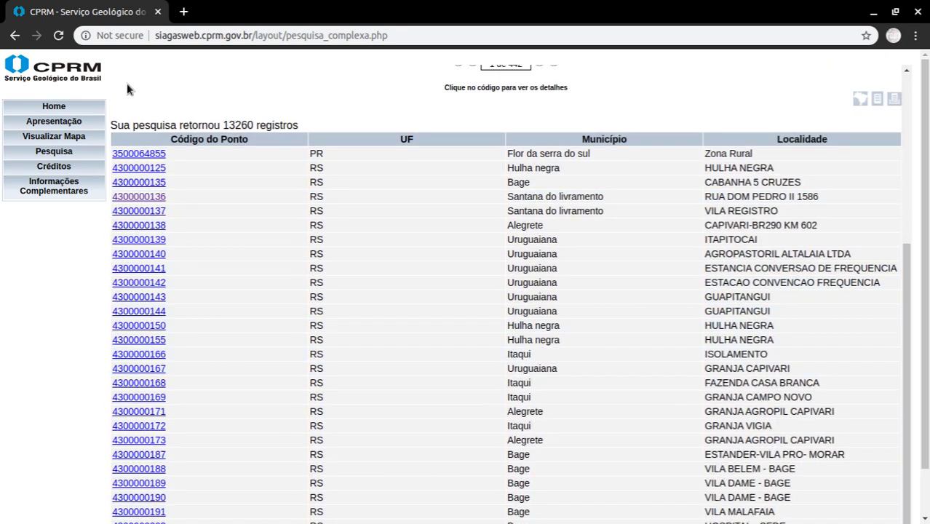
scroll(424, 377, "up", 2)
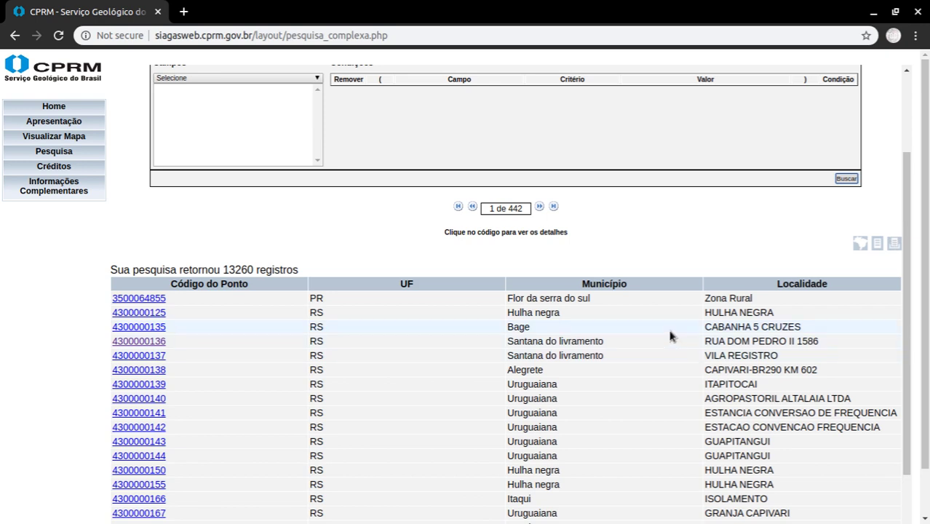
scroll(577, 342, "down", 3)
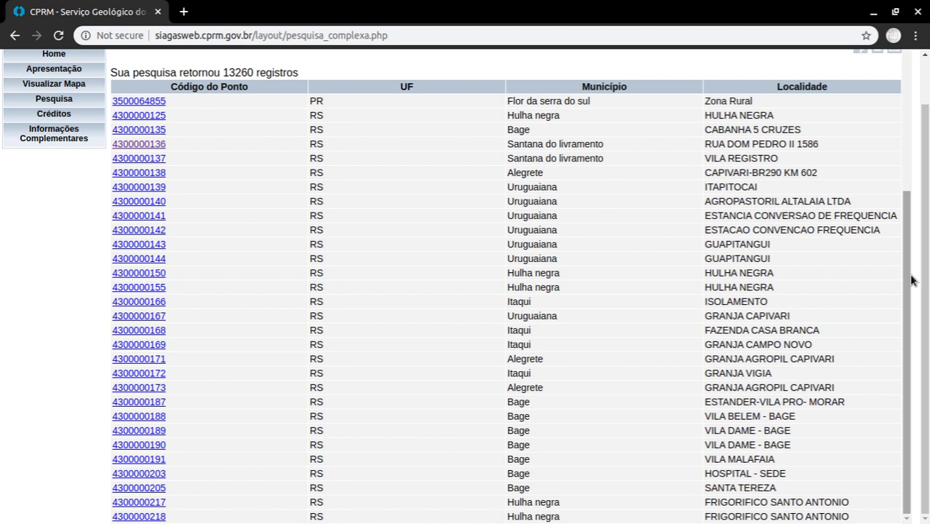
left_click(146, 259)
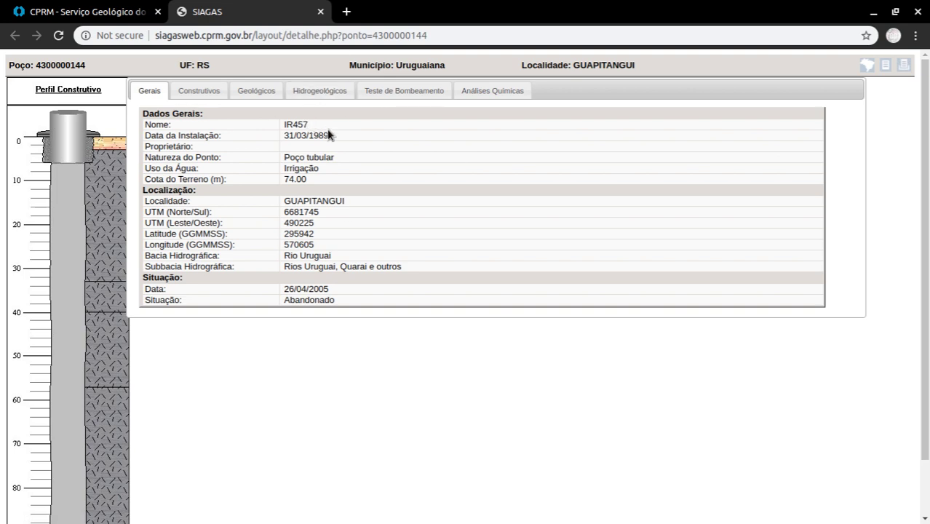
- Examine the well's installation date, water use, and situation date and status in its general data
left_click_drag(313, 135, 337, 138)
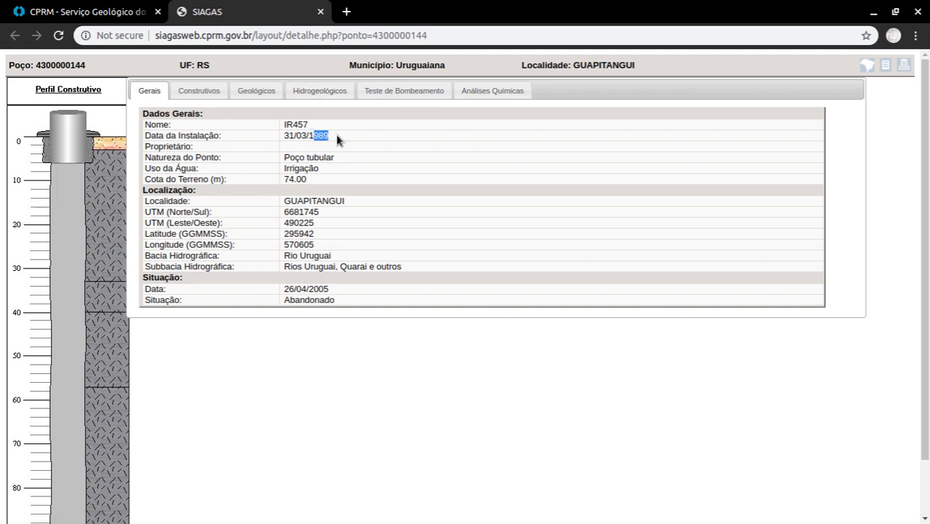
left_click(472, 183)
double_click(309, 168)
left_click(390, 173)
left_click_drag(355, 289, 273, 292)
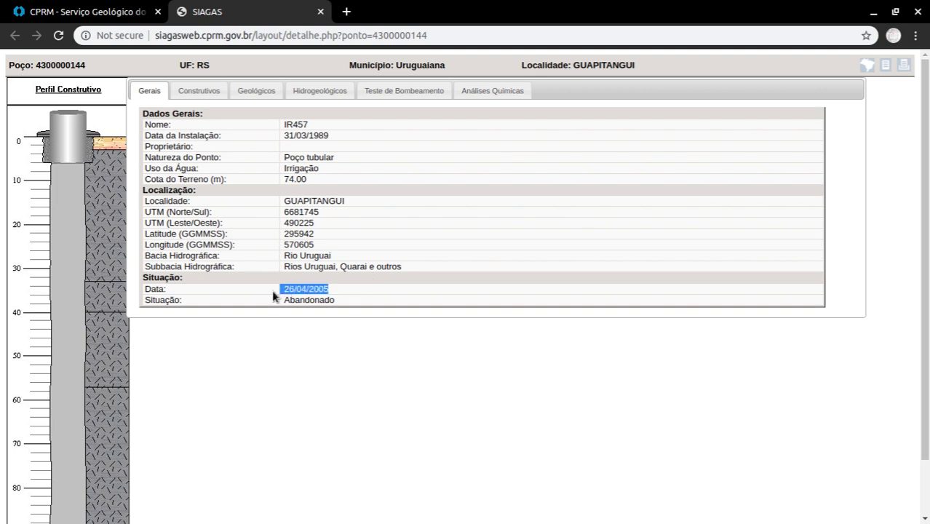
left_click(345, 305)
left_click_drag(355, 303, 280, 300)
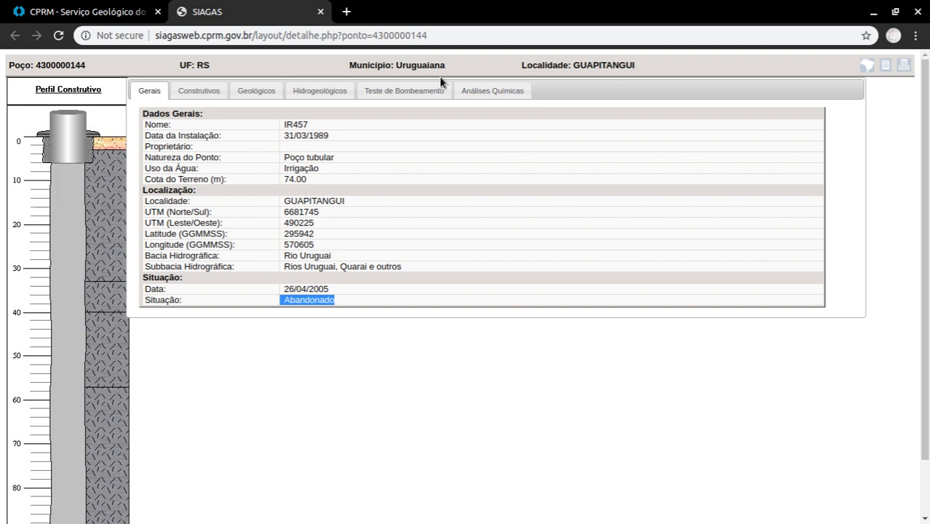
- Open the well's construction data and examine its final drilling depth, driller and diameter intervals in inches and millimetres
left_click(199, 90)
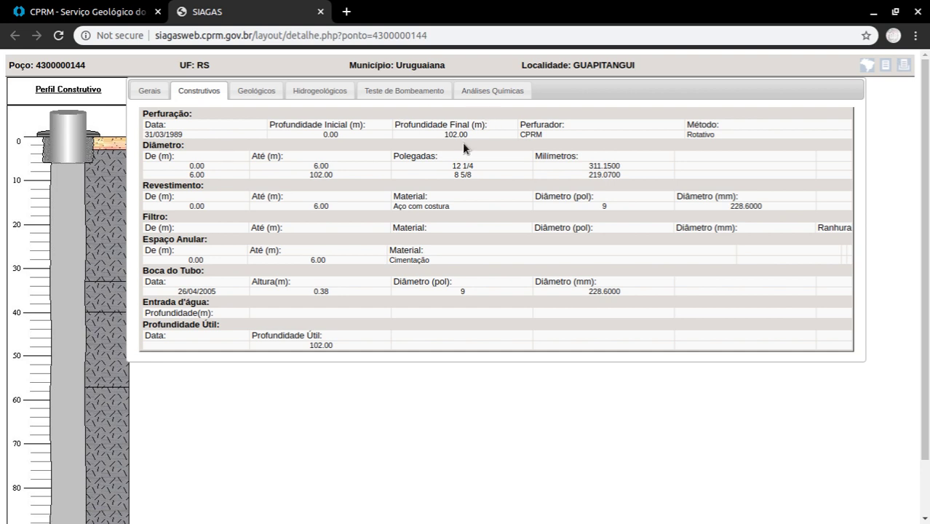
left_click_drag(443, 137, 521, 124)
left_click(525, 150)
left_click(550, 135)
left_click_drag(320, 166, 325, 166)
left_click_drag(449, 166, 456, 166)
left_click(388, 228)
left_click_drag(327, 179, 318, 166)
left_click(449, 184)
left_click_drag(539, 175, 585, 170)
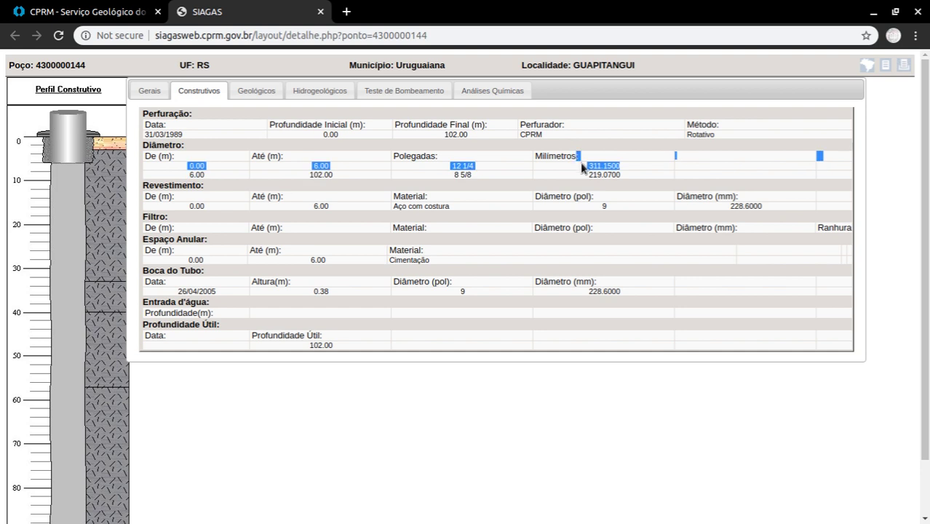
- Open the well's geological data and examine the lithological descriptions of the basalt layers
left_click(584, 169)
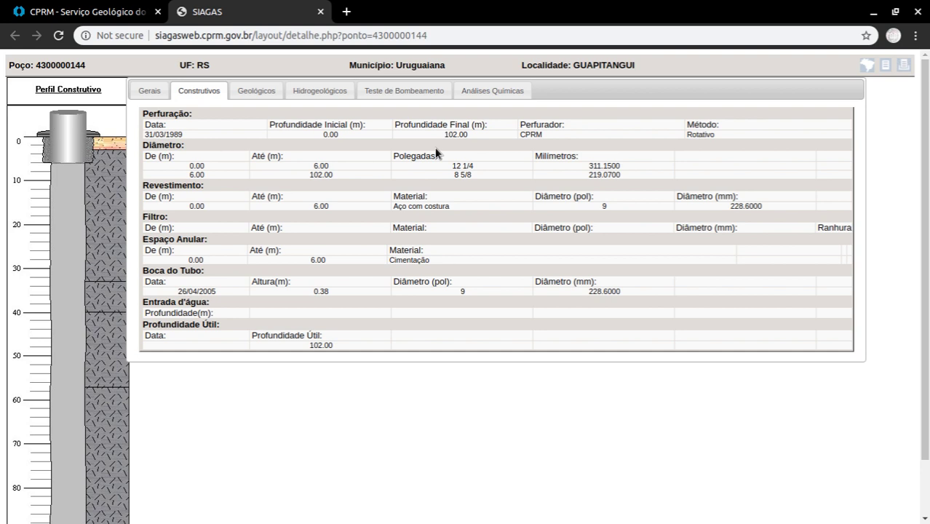
left_click(266, 89)
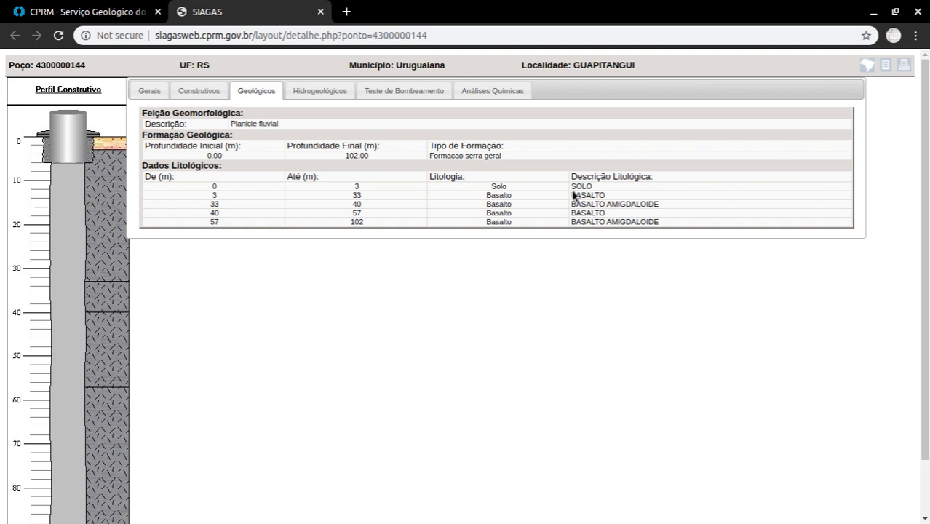
mouse_move(572, 193)
left_mouse_down()
mouse_move(652, 206)
mouse_move(580, 205)
left_mouse_up()
left_click(641, 203)
left_click(653, 206)
left_click(640, 446)
- View the well's hydrogeological data, and examine the date, duration and static level in its pumping test data
left_click(329, 89)
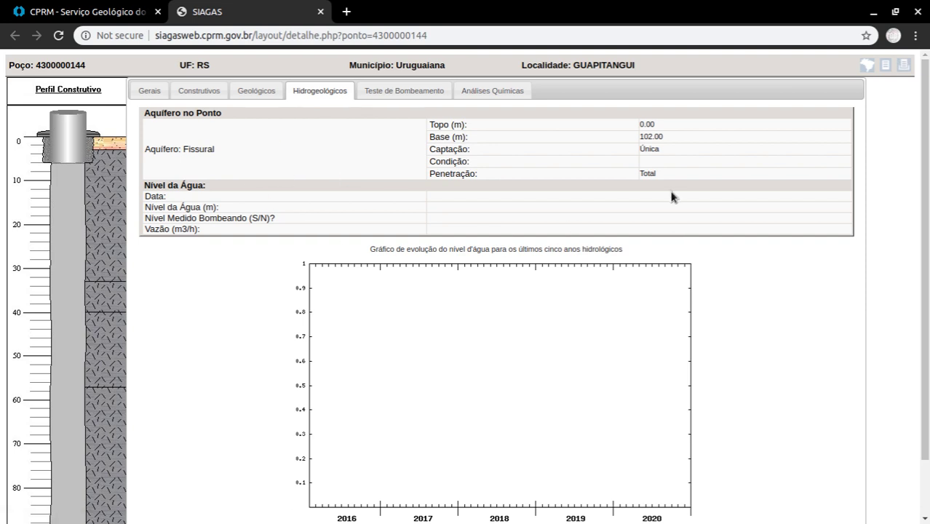
left_click(383, 91)
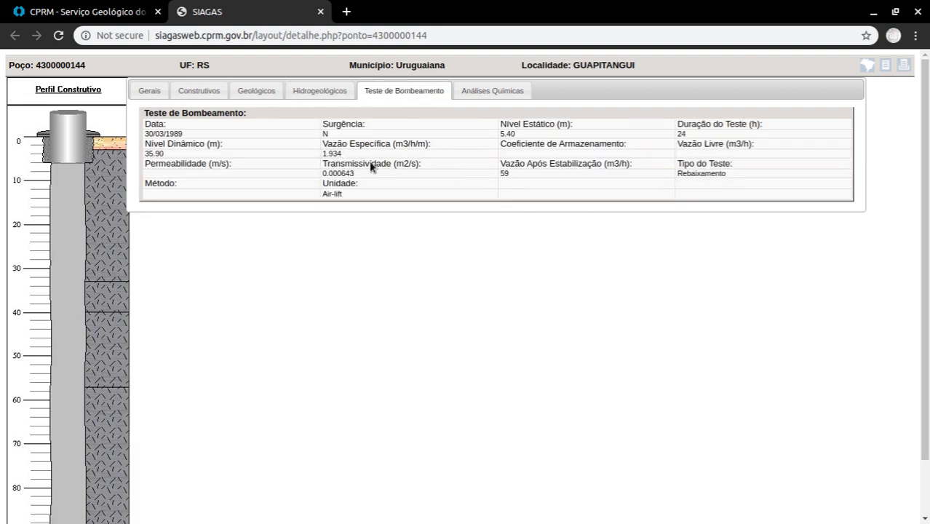
left_click_drag(186, 135, 145, 134)
left_click(195, 167)
left_click_drag(183, 154, 420, 150)
left_click(537, 144)
left_click_drag(735, 141, 690, 125)
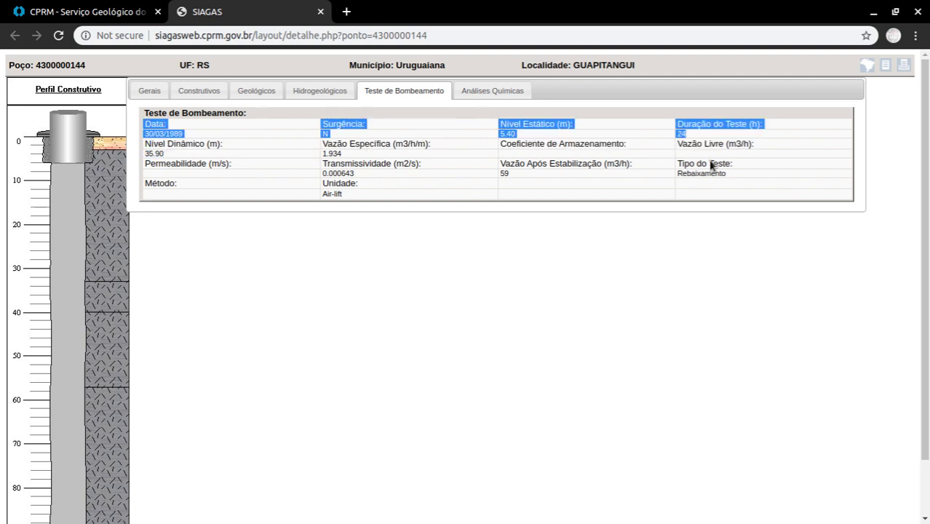
left_click(648, 160)
left_click_drag(536, 130, 490, 127)
left_click(384, 202)
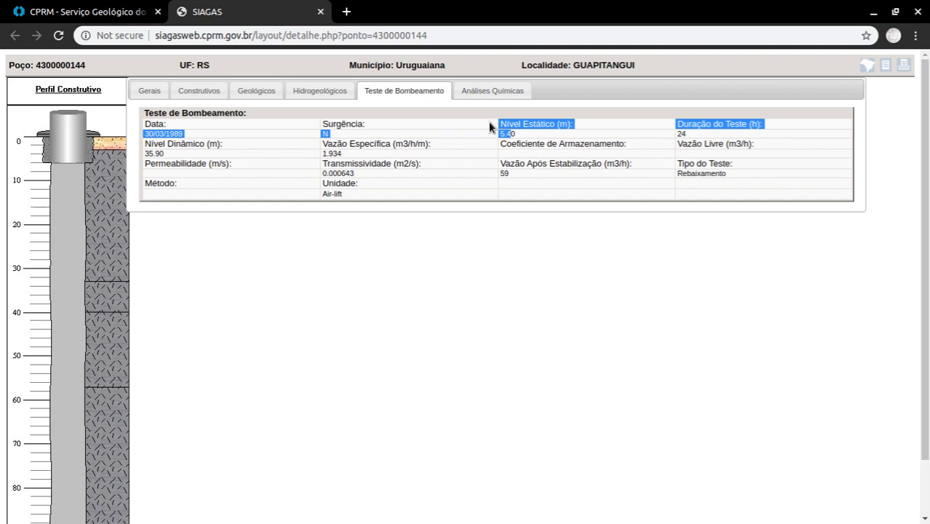
- Examine the dynamic level, transmissivity and specific flow rate in the pumping test data
left_click(166, 158)
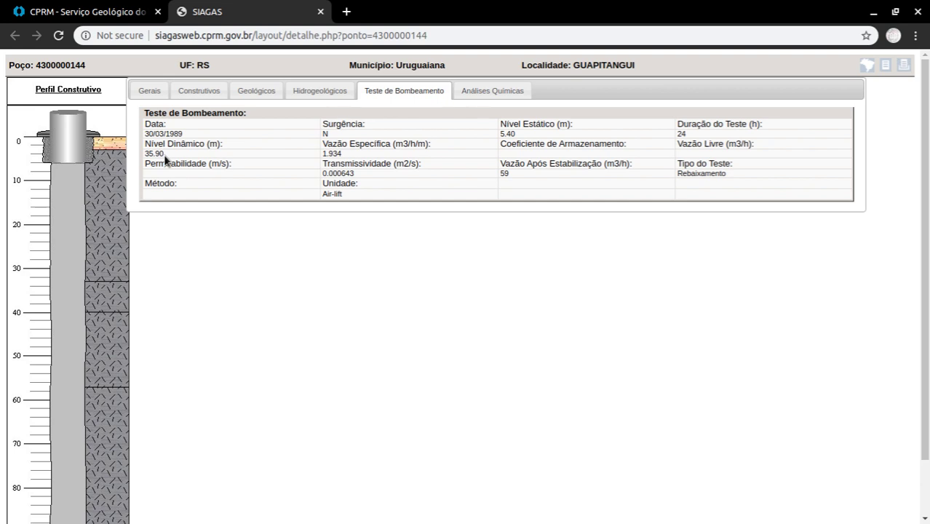
double_click(337, 174)
left_click(355, 174)
left_click_drag(178, 174, 193, 358)
left_click(313, 180)
left_click_drag(353, 153, 332, 145)
left_click(373, 211)
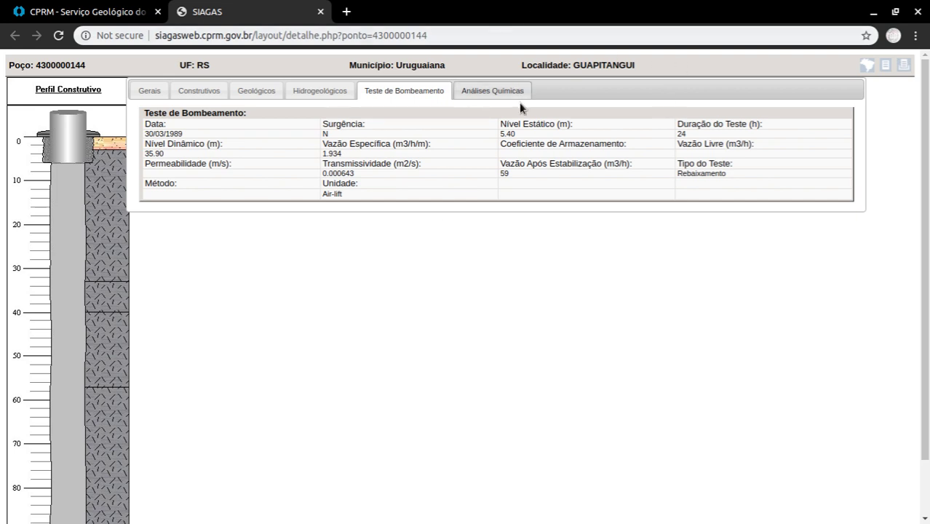
left_click(502, 89)
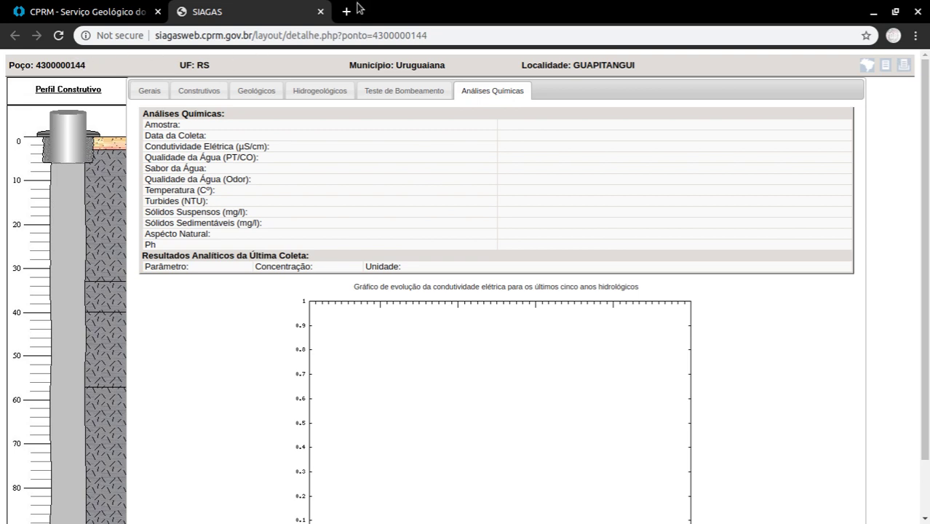
left_click(321, 11)
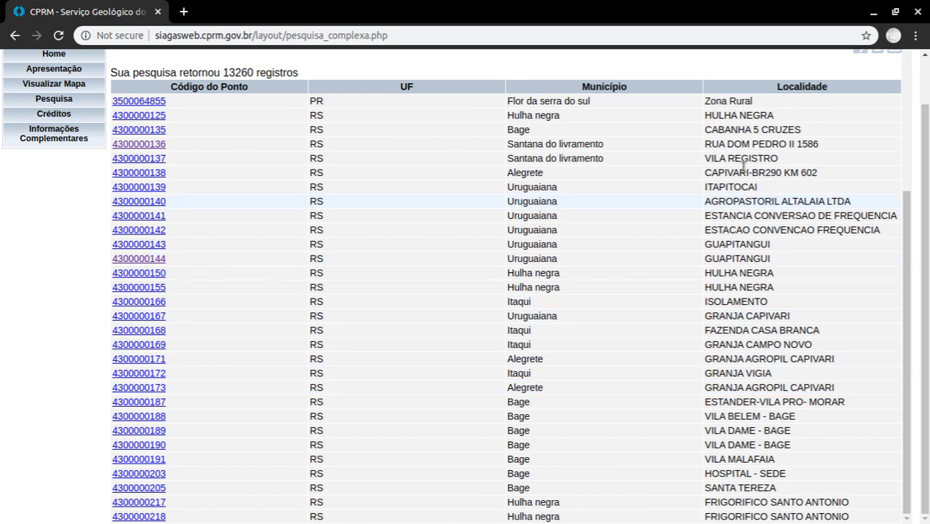
left_click_drag(904, 243, 908, 339)
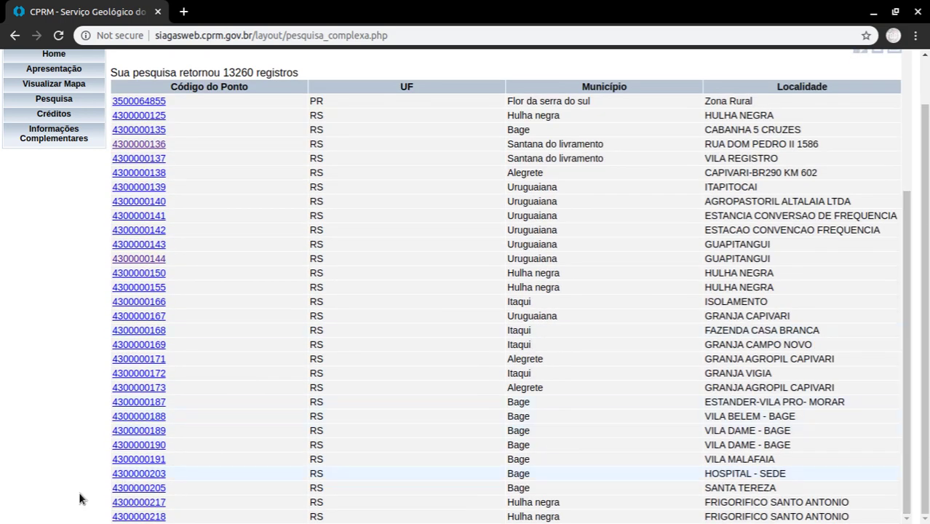
left_click(128, 462)
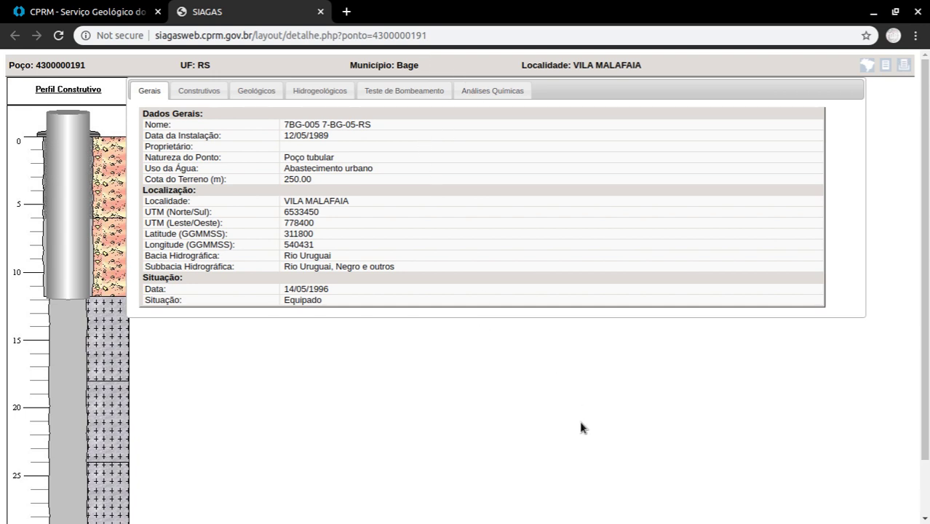
left_click_drag(337, 136, 281, 135)
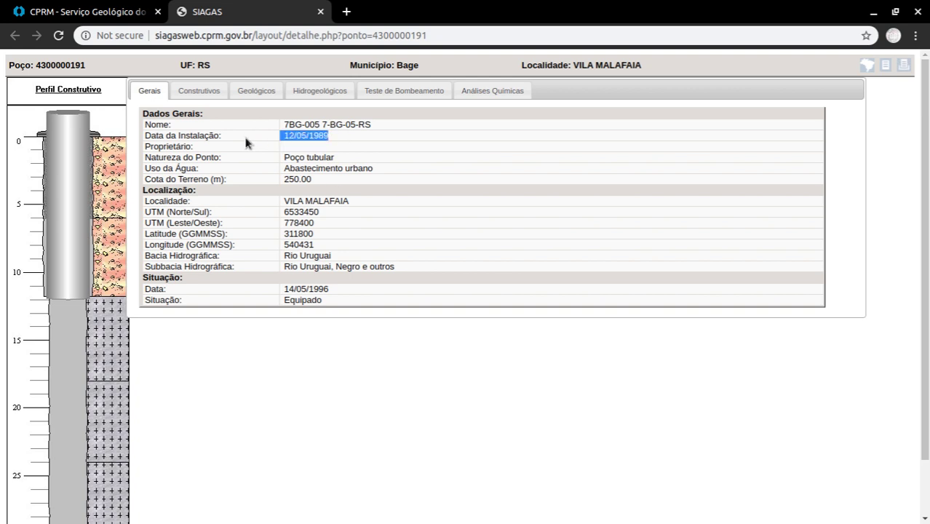
left_click(368, 229)
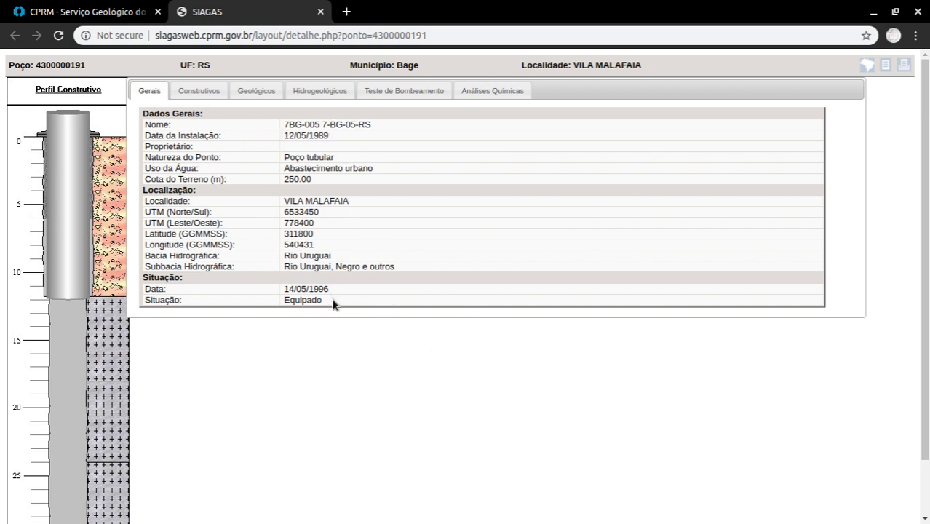
left_click_drag(332, 299, 271, 292)
left_click(296, 420)
left_click(256, 92)
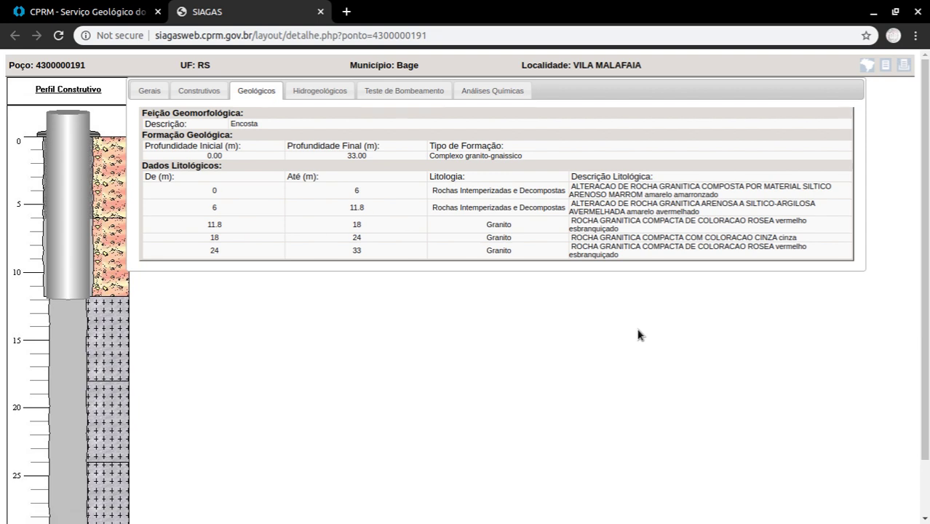
left_click_drag(574, 189, 798, 196)
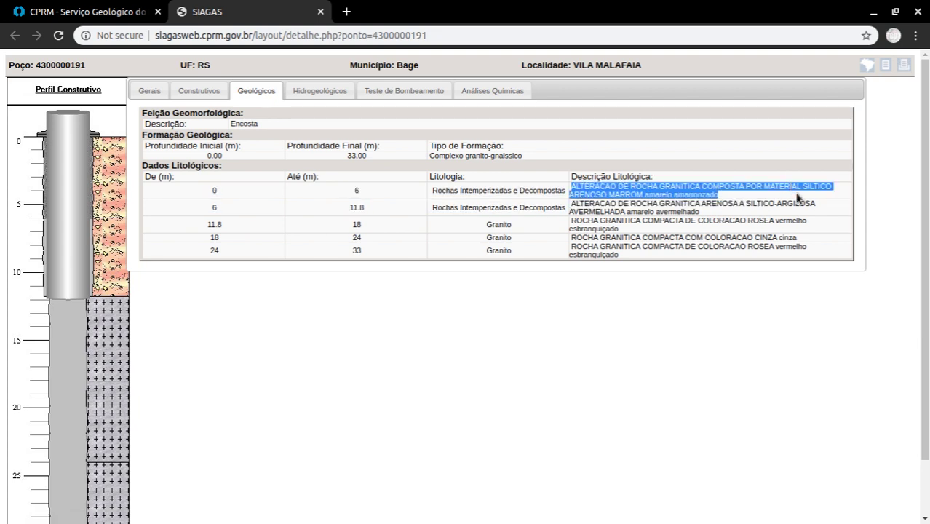
left_click(781, 373)
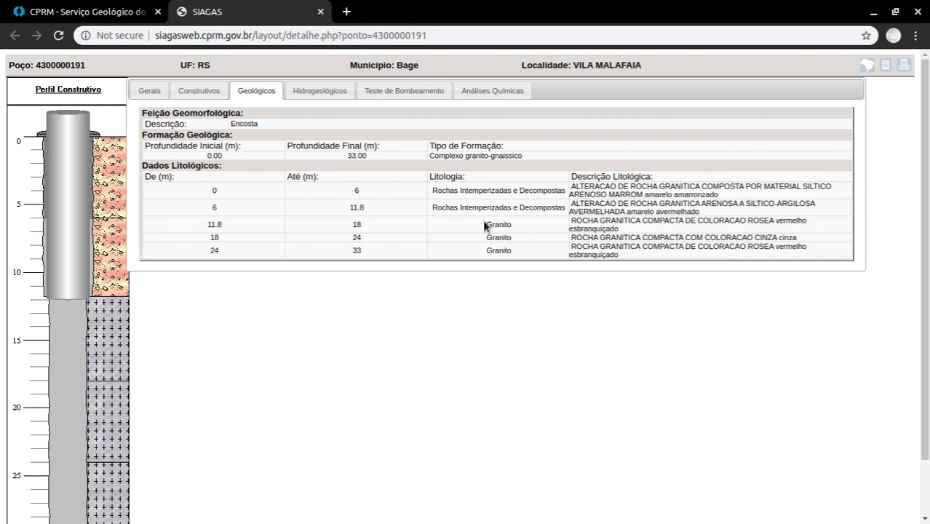
left_click_drag(482, 221, 539, 253)
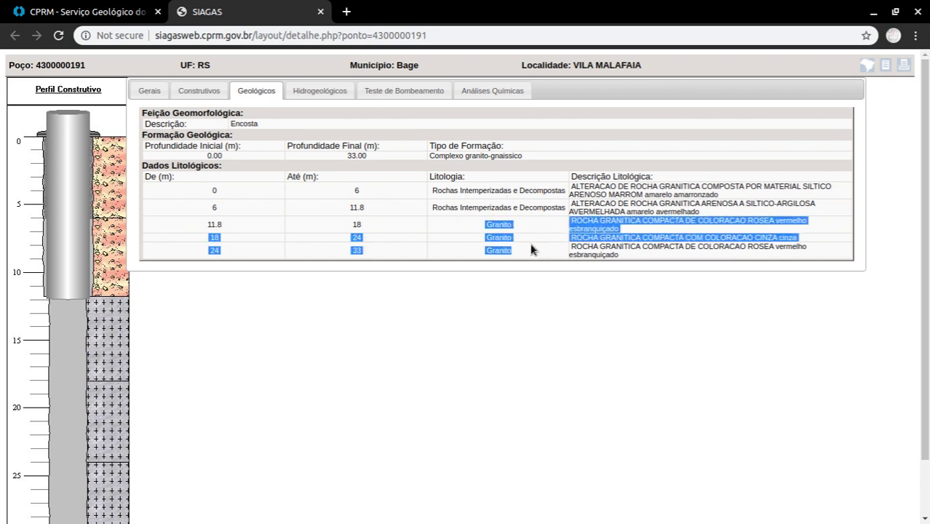
left_click(623, 249)
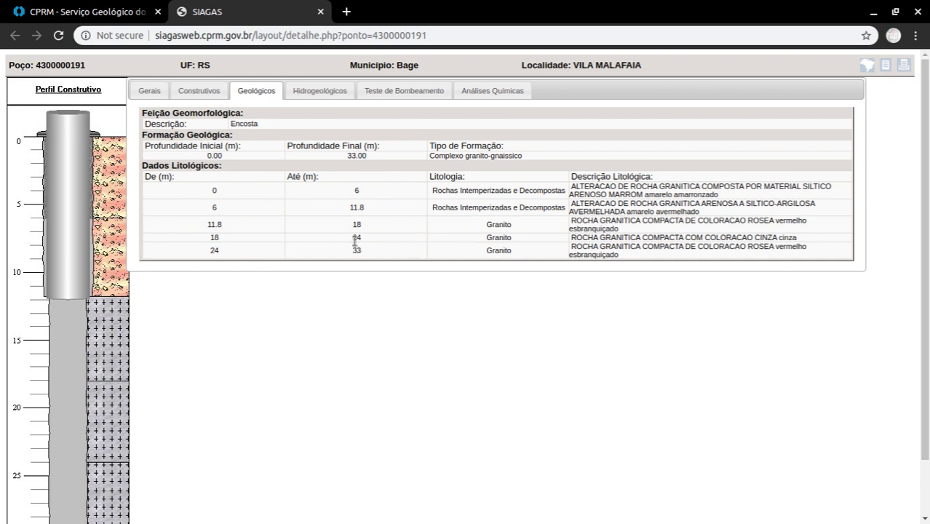
left_click(334, 90)
left_click(383, 93)
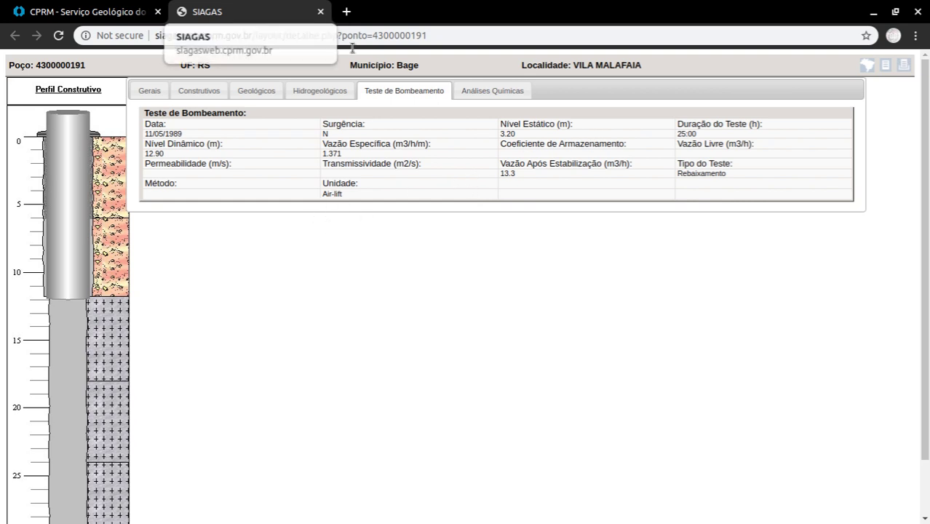
left_click(484, 93)
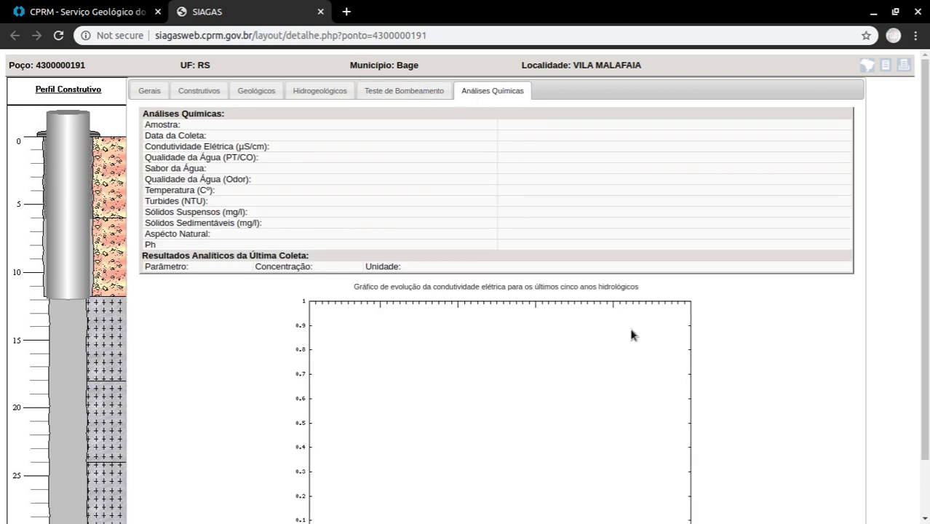
left_click(320, 12)
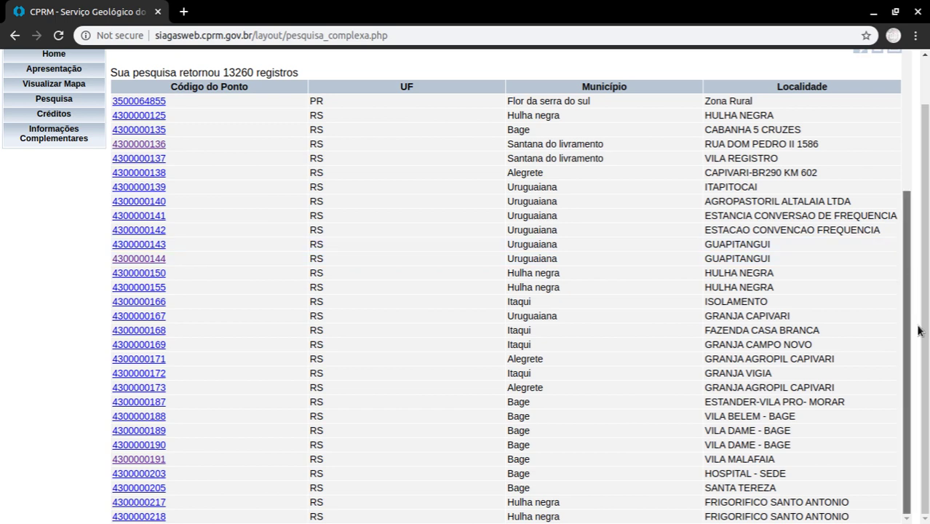
- Return to the Pesquisa Geral search criteria and set the state to Rio Grande do Sul
scroll(914, 237, "up", 4)
scroll(926, 73, "down", 3)
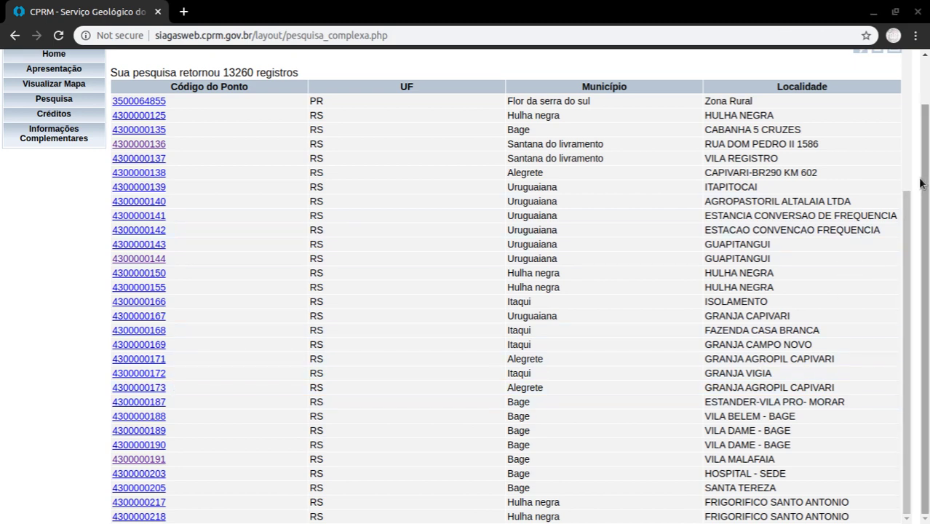
scroll(923, 146, "up", 2)
scroll(923, 135, "up", 2)
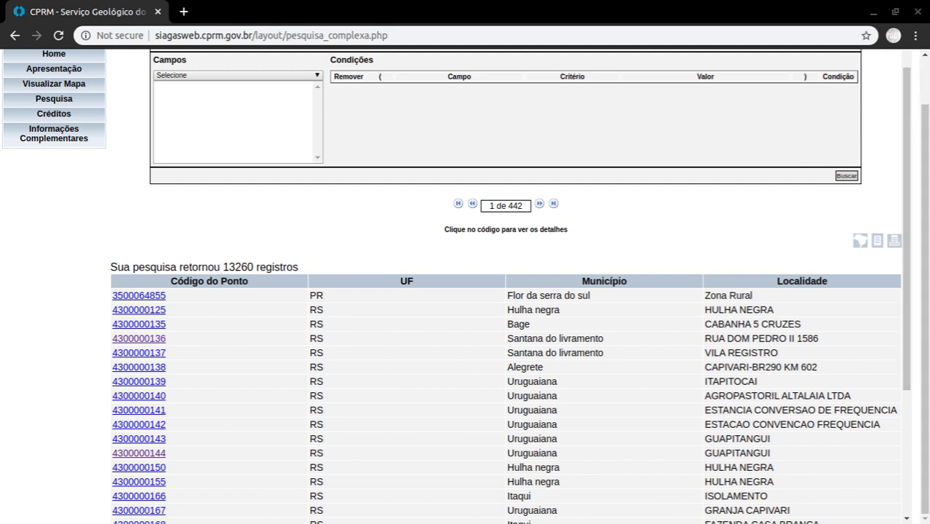
scroll(927, 80, "up", 1)
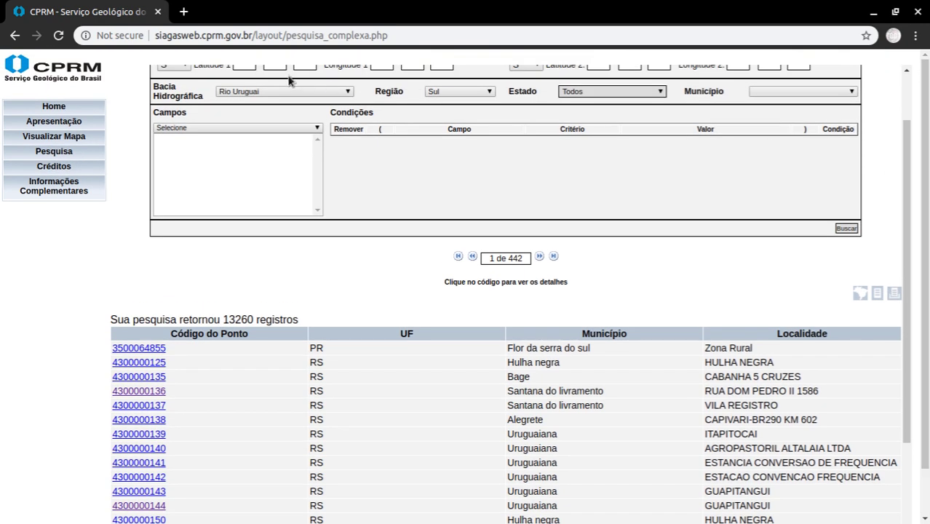
scroll(353, 166, "up", 1)
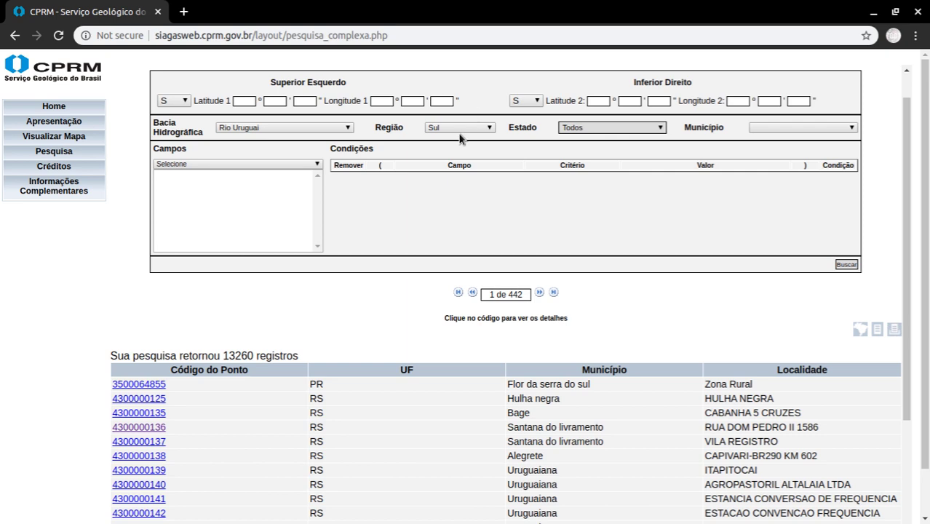
left_click(596, 128)
left_click(608, 159)
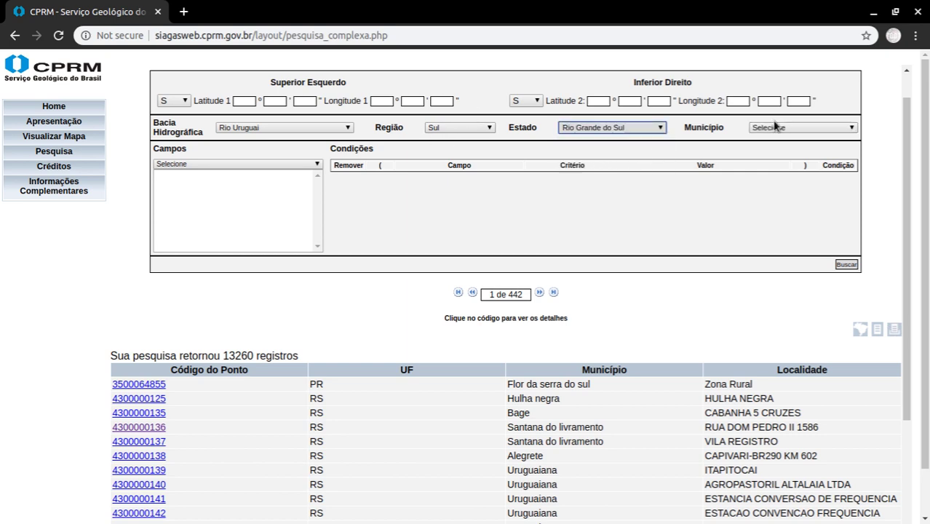
- Set the municipality to Uruguaiana in the Pesquisa Geral criteria and run the search
left_click(812, 128)
left_click(744, 219)
scroll(764, 160, "down", 4)
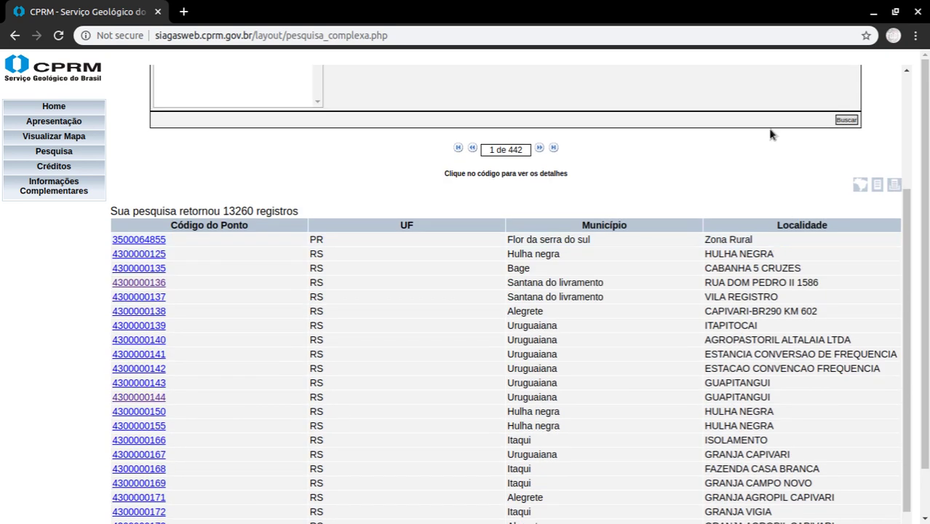
scroll(810, 193, "up", 5)
left_click(804, 164)
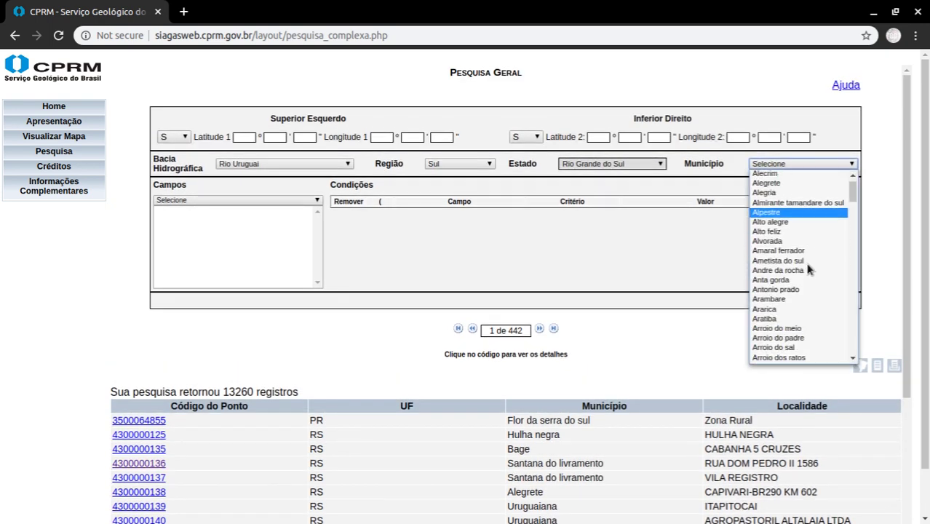
scroll(806, 275, "down", 8)
scroll(806, 275, "down", 15)
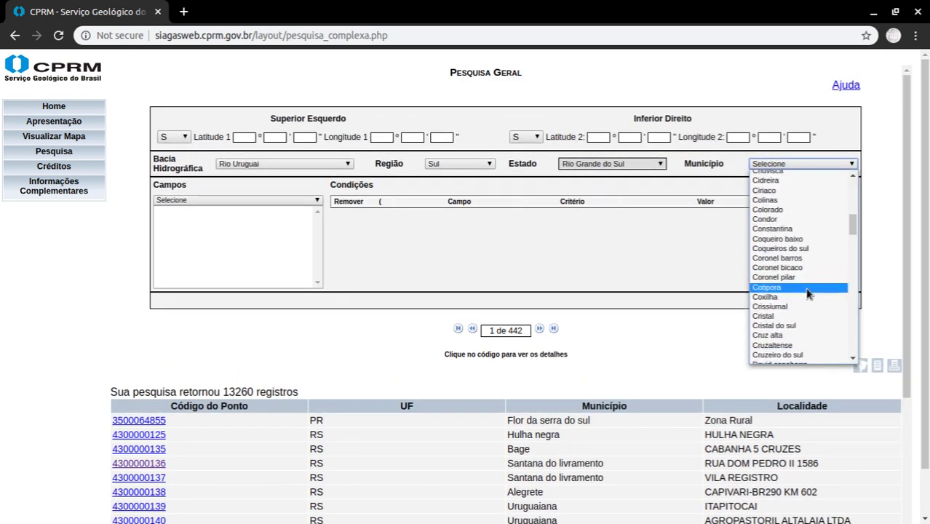
scroll(799, 312, "down", 18)
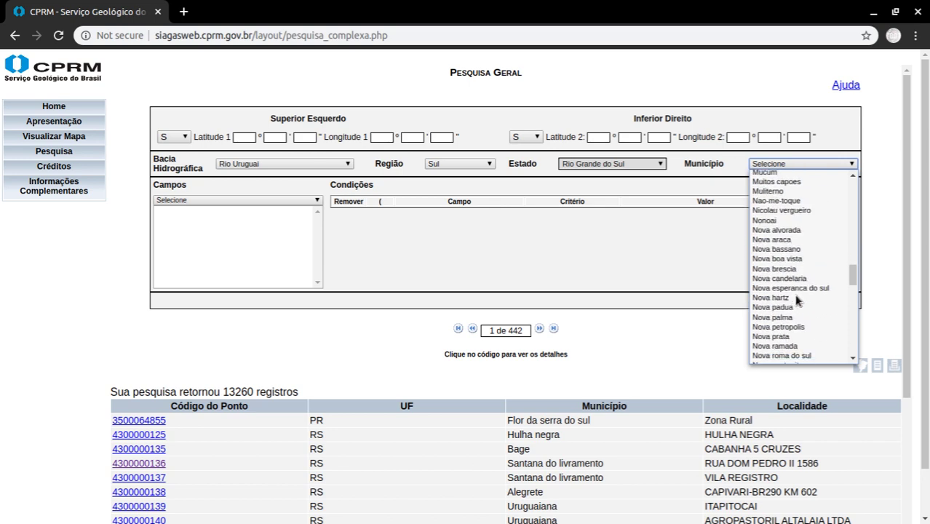
scroll(795, 281, "down", 15)
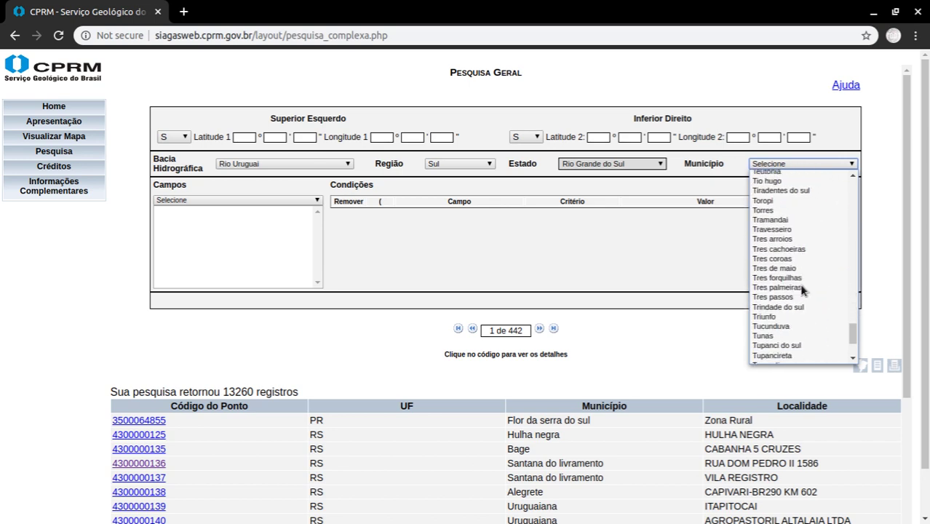
scroll(804, 291, "up", 13)
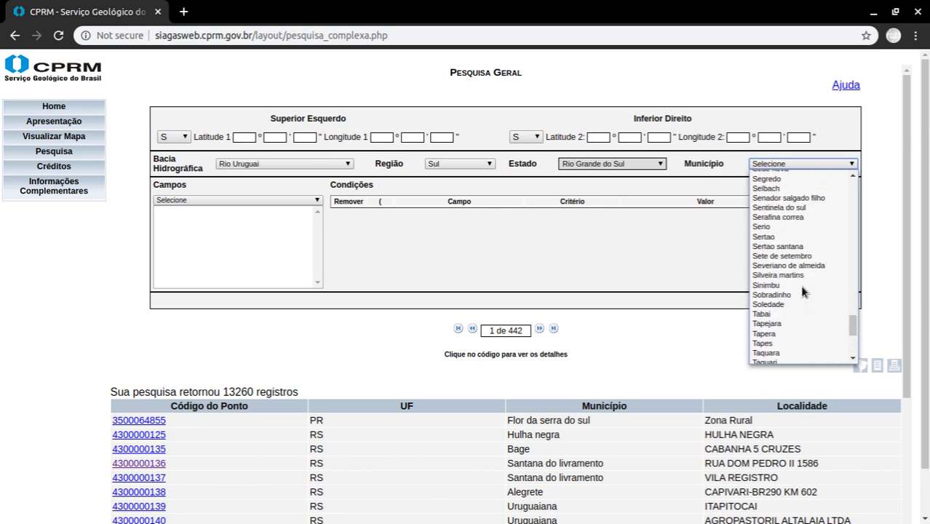
key("u")
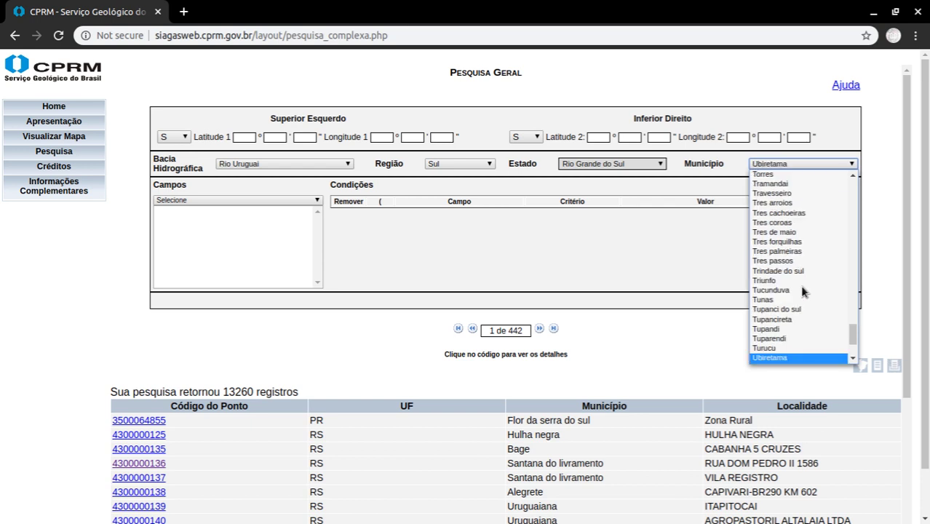
scroll(804, 271, "down", 3)
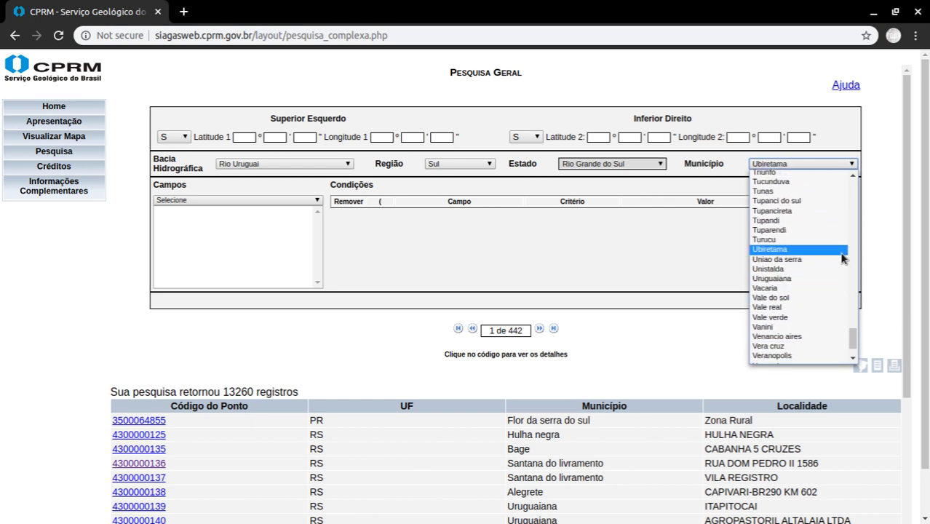
left_click(837, 278)
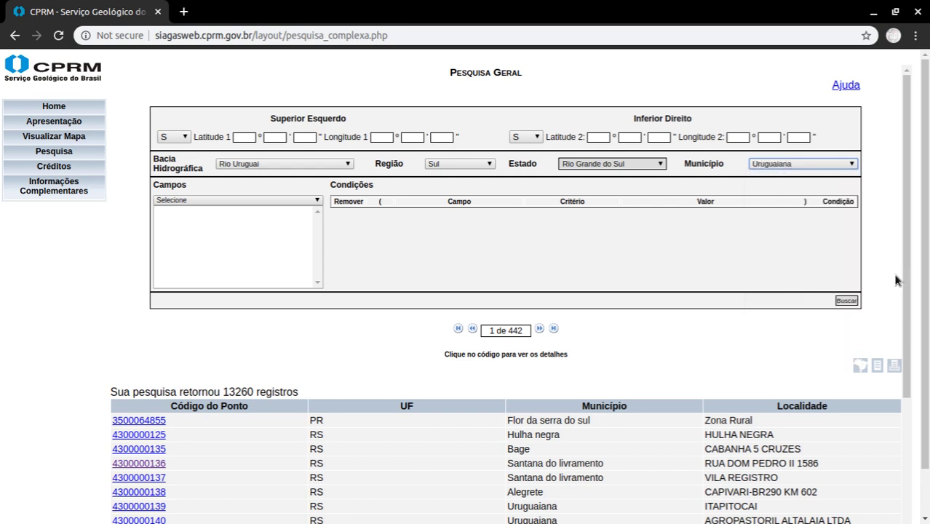
left_click(845, 301)
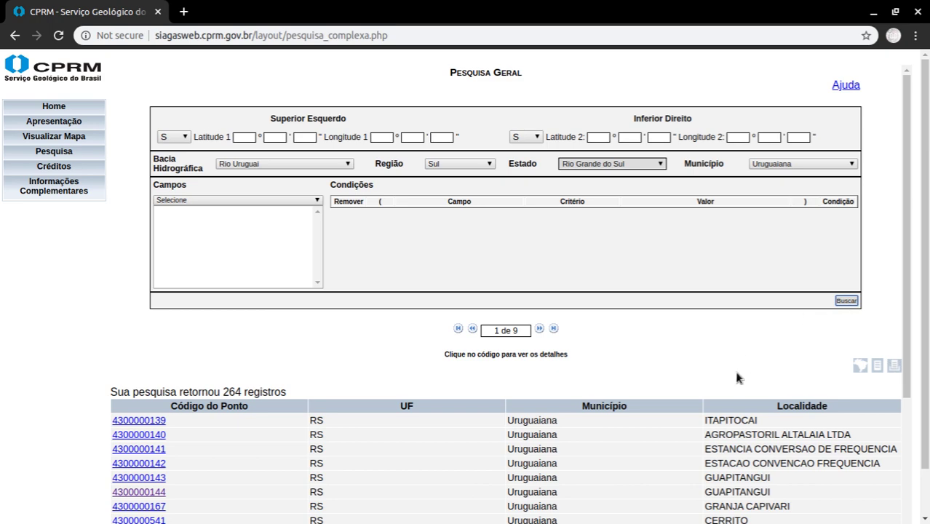
- Look through the list of Uruguaiana wells and open the download form for these search results
scroll(734, 368, "down", 3)
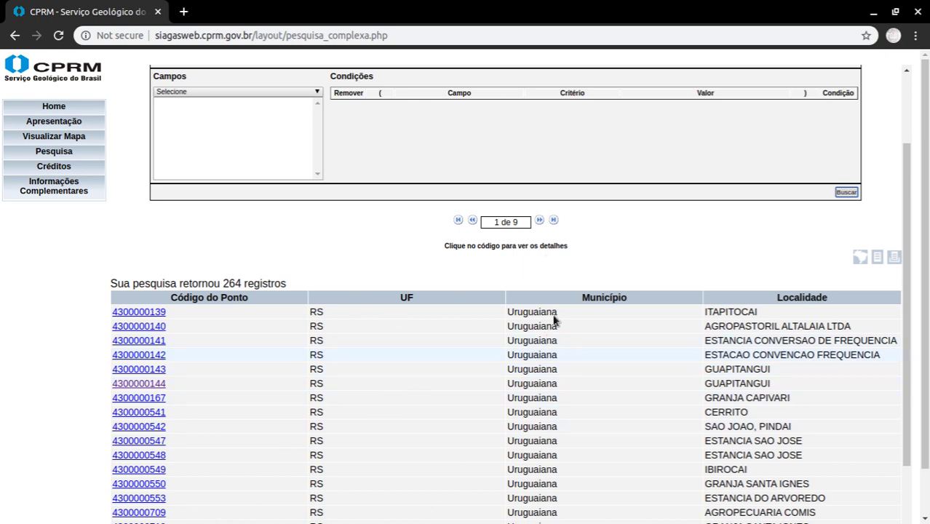
scroll(554, 318, "down", 3)
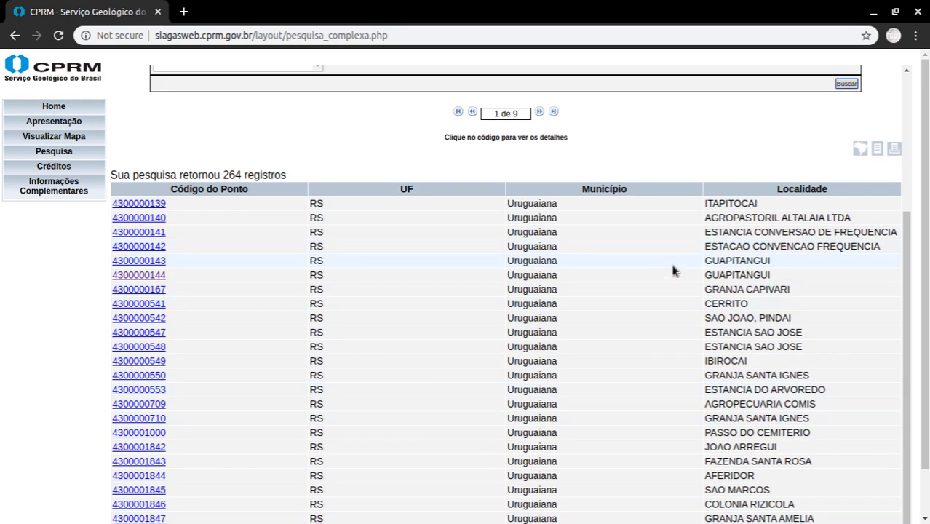
scroll(672, 270, "up", 3)
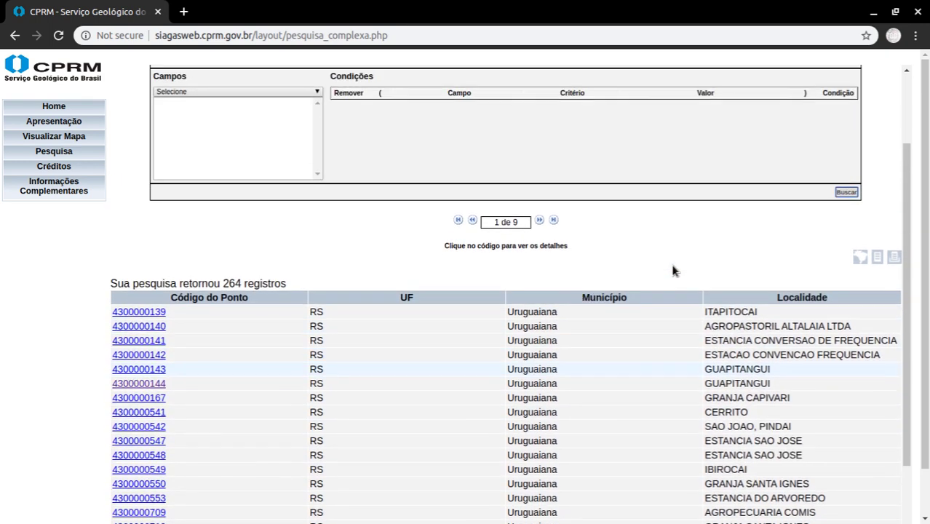
left_click(877, 259)
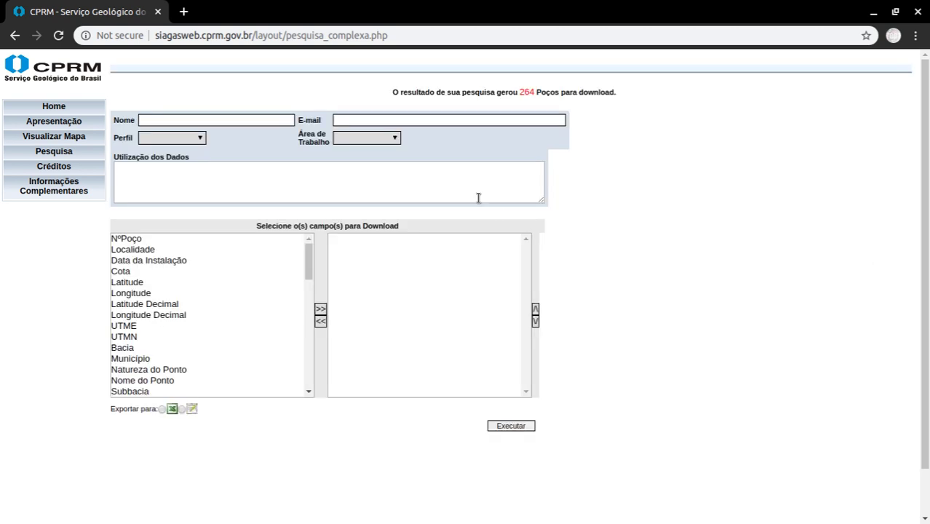
- Add the NºPoço, Localidade and Latitude fields to the download selection
left_click(136, 240)
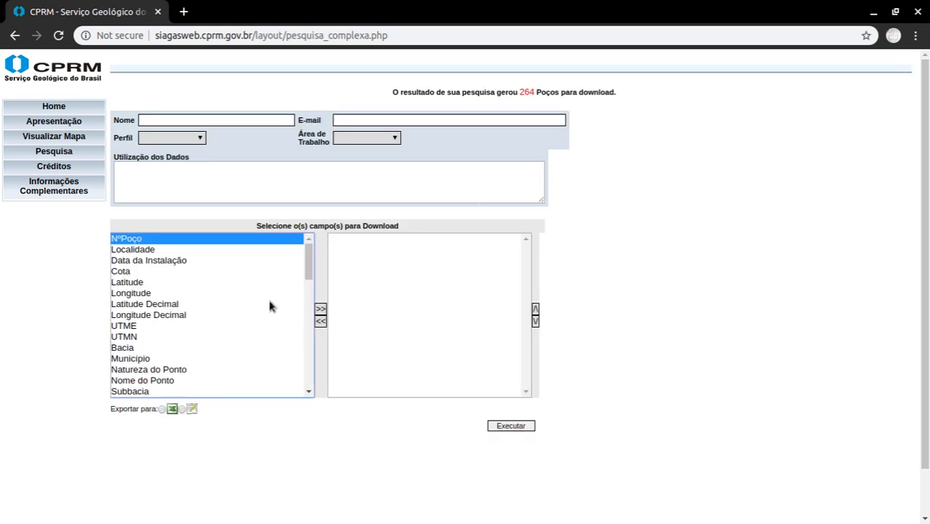
left_click(320, 308)
left_click(197, 238)
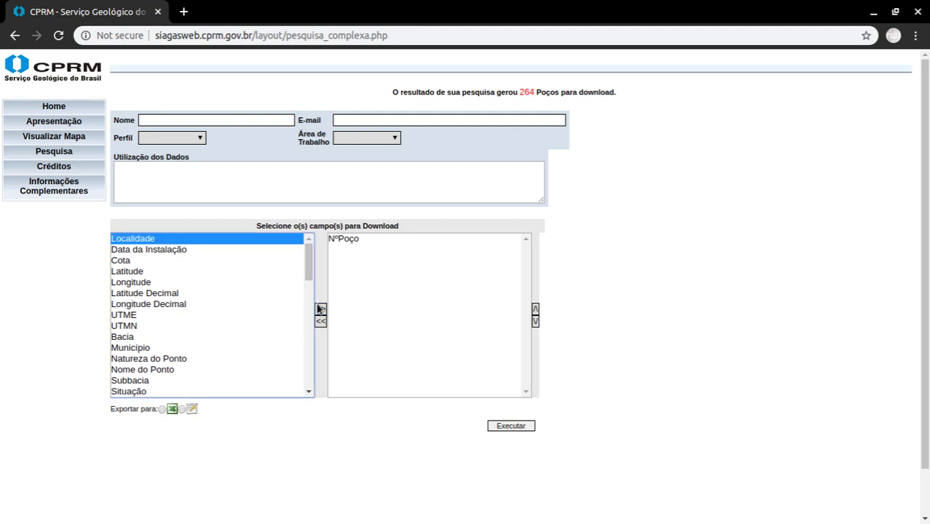
left_click(320, 309)
left_click(212, 259)
left_click(320, 309)
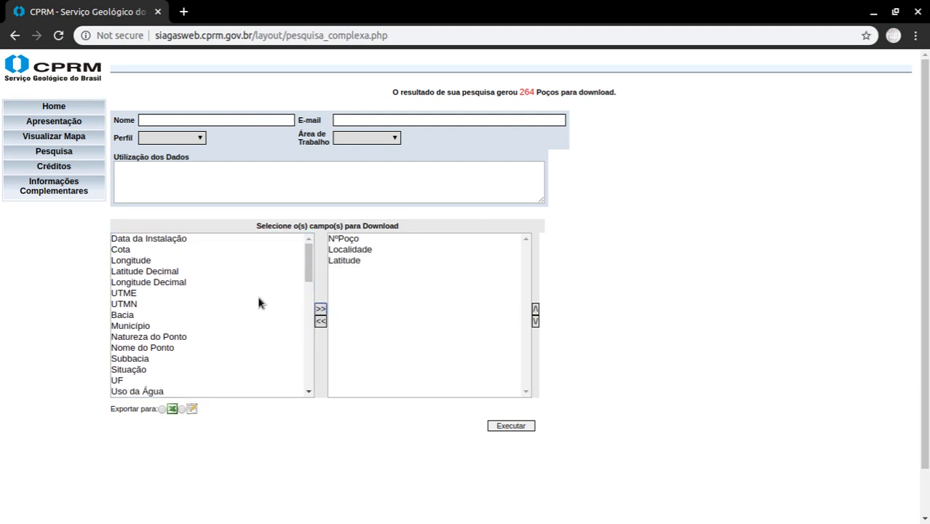
- Add the UTME and Condutividade fields to the download selection and choose Excel as the export format
left_click(294, 259)
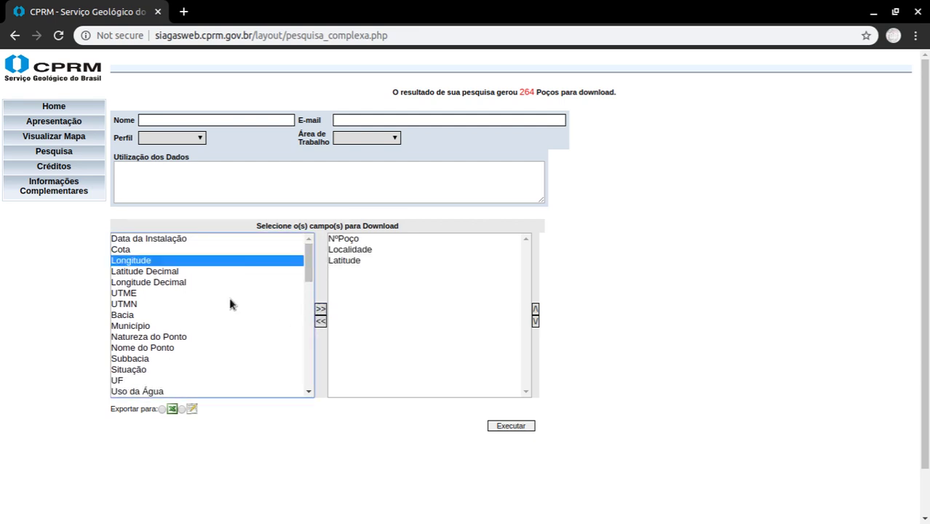
left_click(320, 309)
left_click_drag(228, 257, 222, 294)
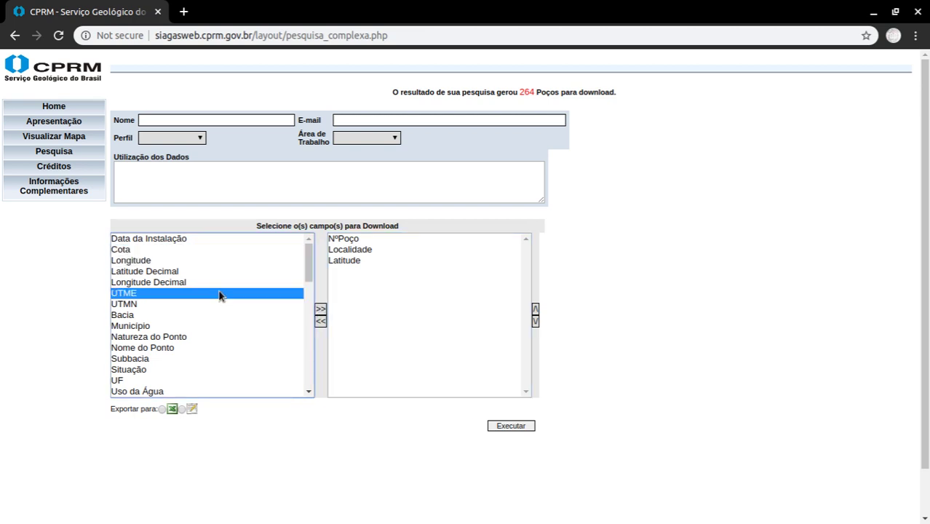
left_click(321, 309)
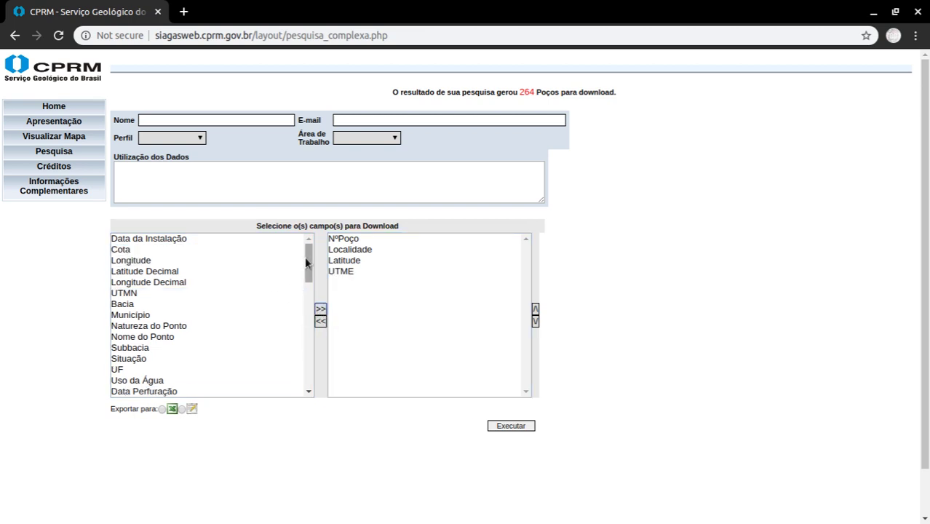
left_click_drag(306, 262, 315, 410)
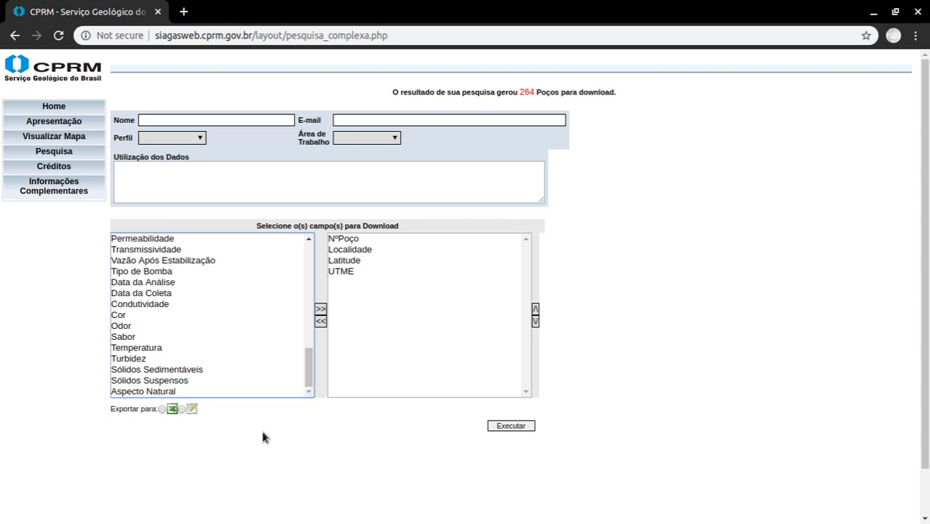
left_click(220, 304)
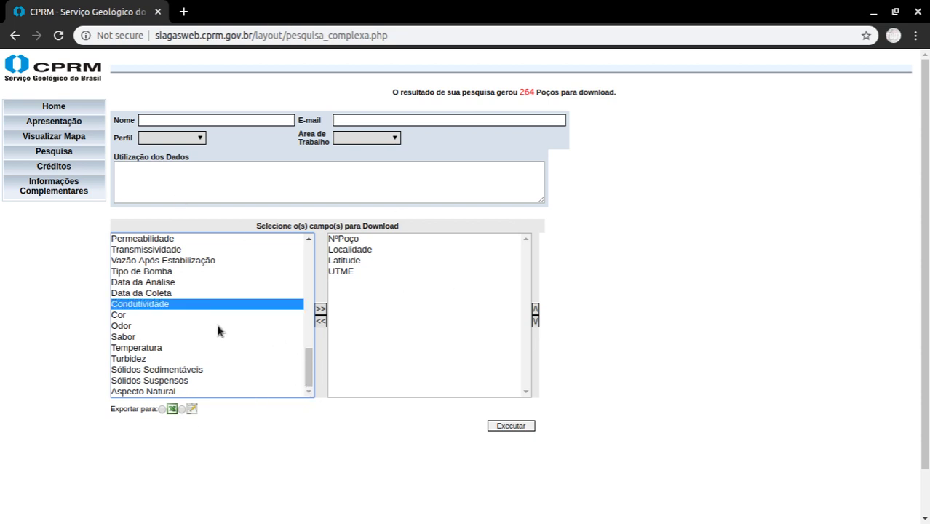
left_click(319, 310)
left_click(161, 410)
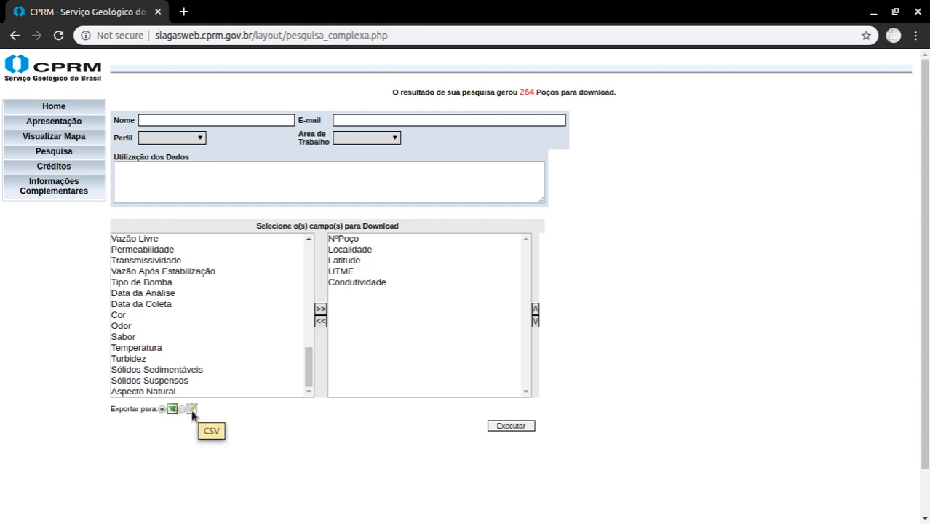
left_click(162, 304)
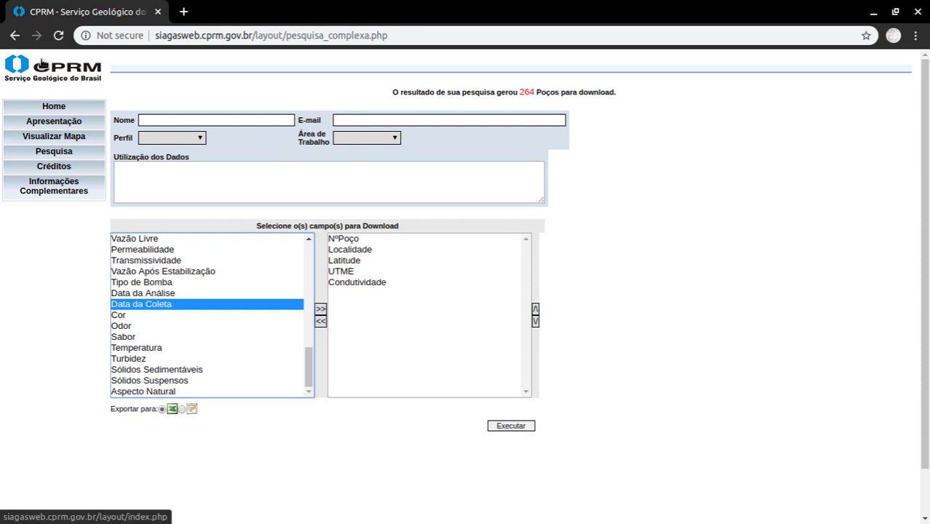
- Leave the download form without exporting and reopen a blank Pesquisa Geral search form
left_click(11, 40)
left_click(12, 40)
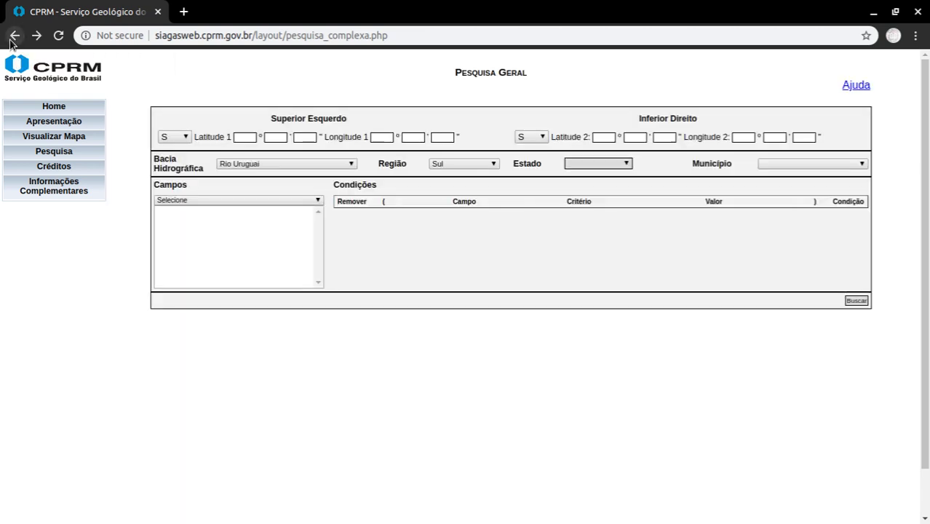
left_click(54, 152)
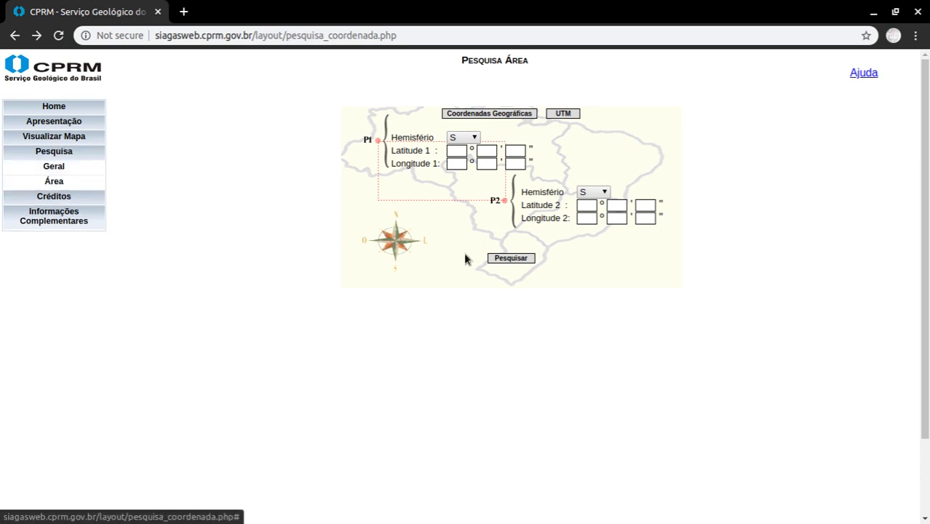
left_click(49, 167)
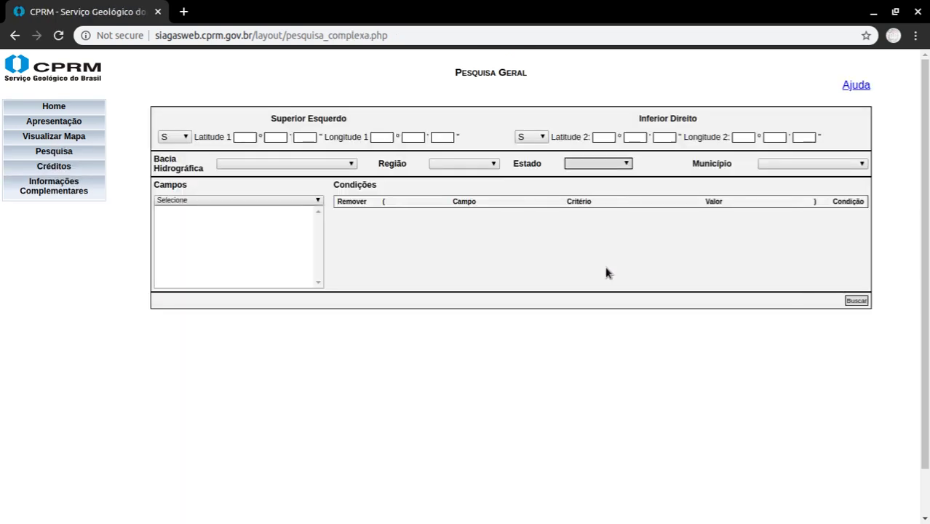
scroll(611, 276, "down", 1)
scroll(618, 284, "down", 1)
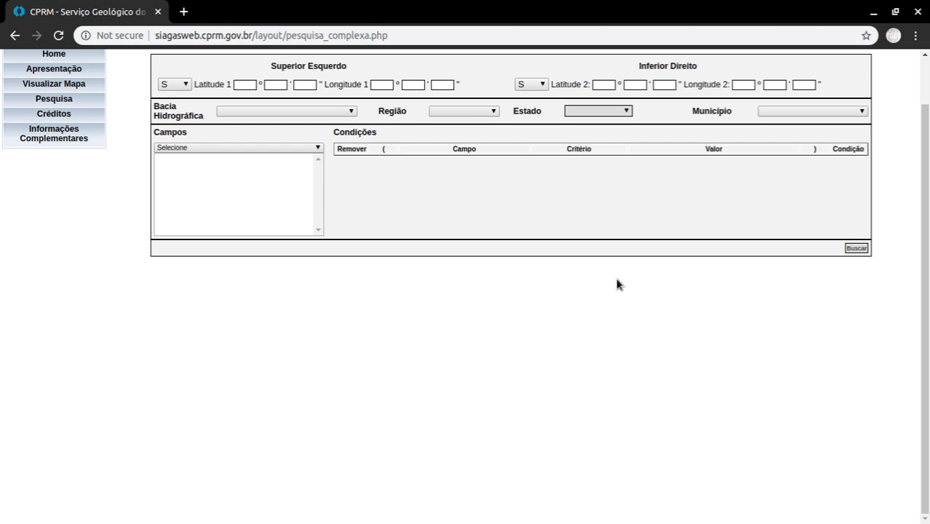
scroll(641, 263, "up", 2)
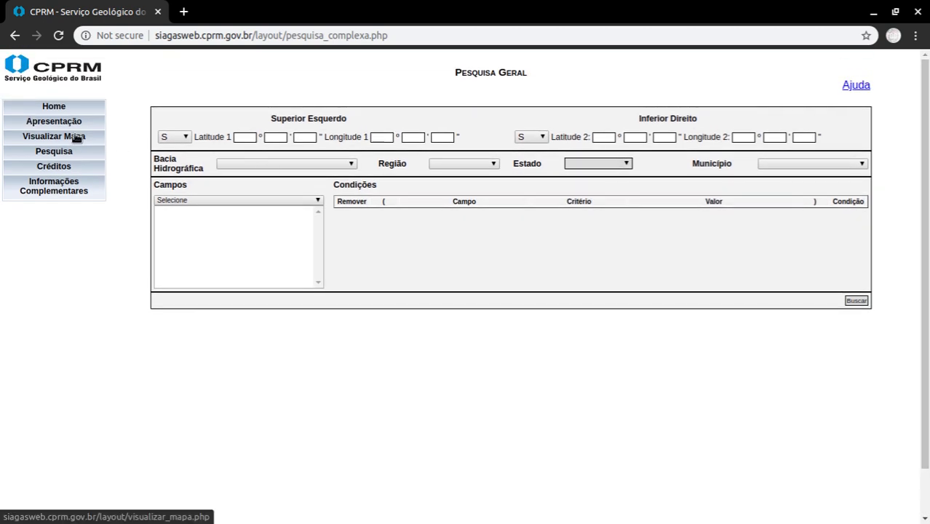
- Open the SIAGAS map, query the wells in the dense cluster in southern Brazil, and close the results
left_click(76, 137)
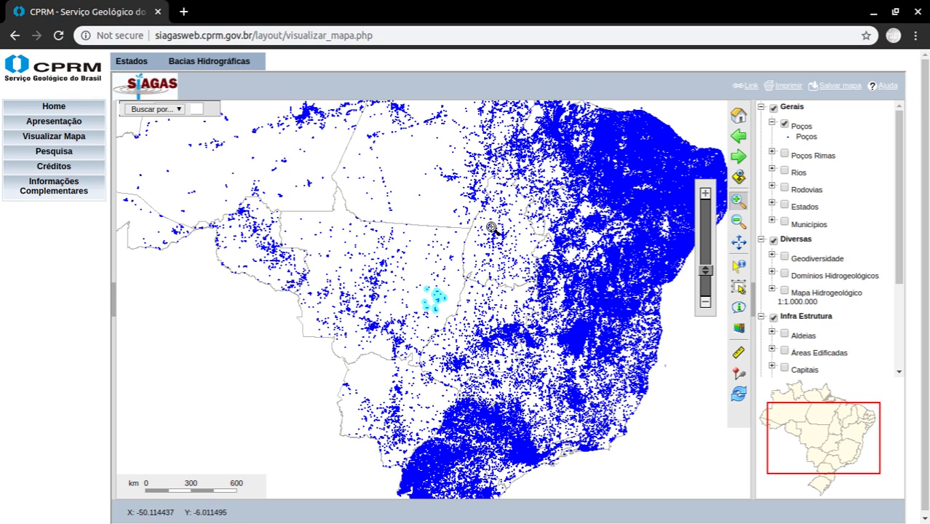
left_click(733, 265)
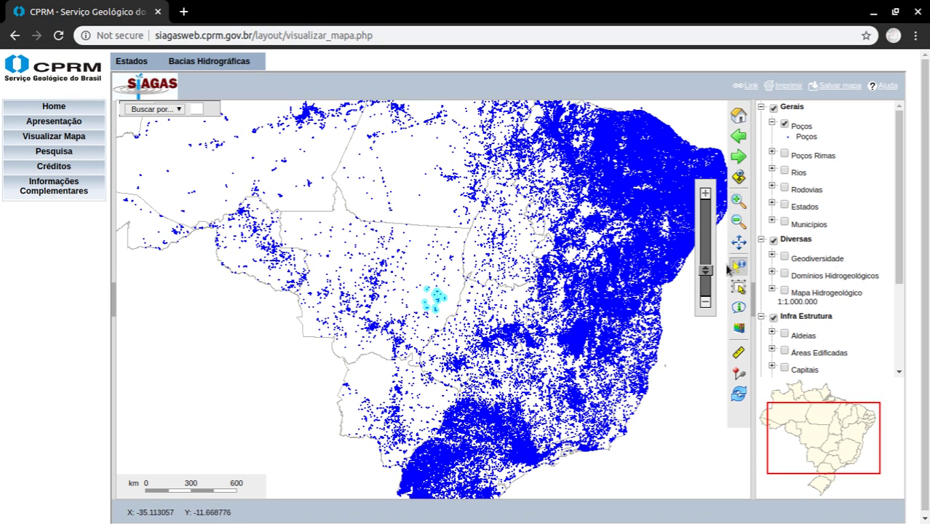
scroll(677, 324, "down", 1)
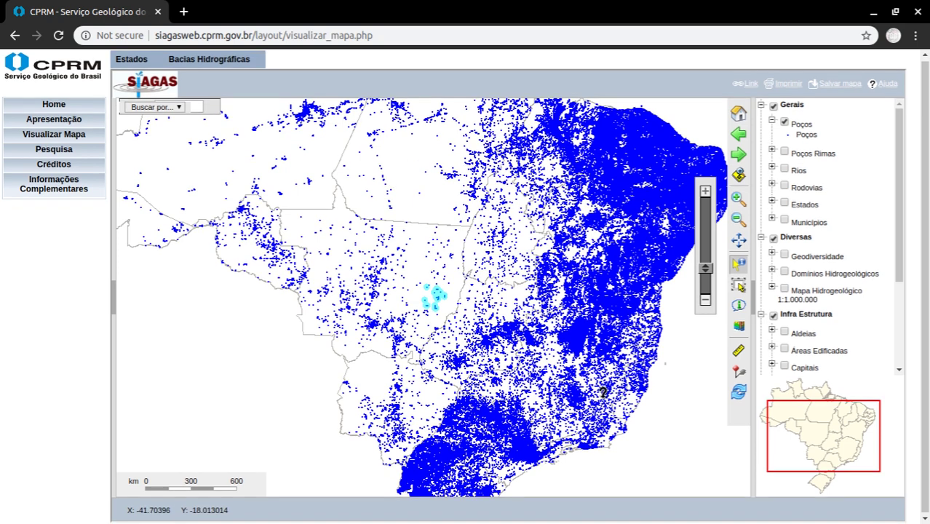
left_click(446, 448)
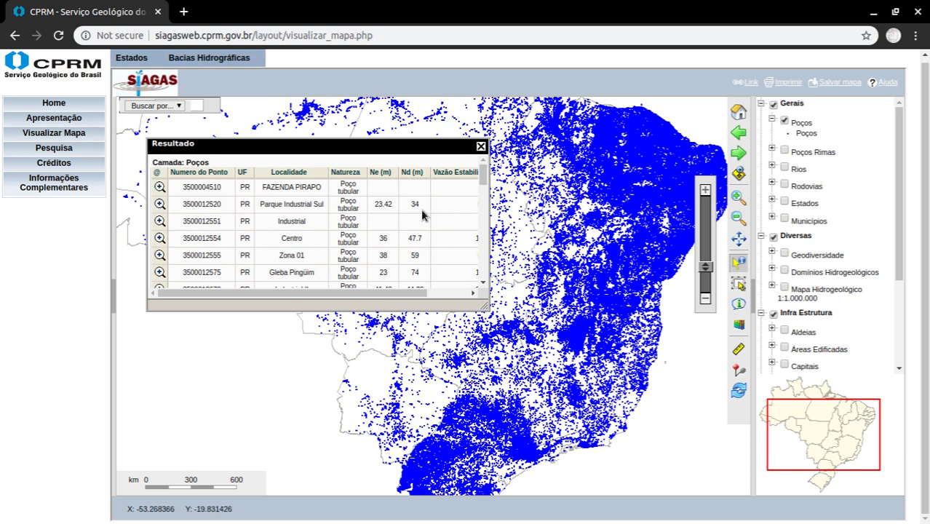
left_click(481, 147)
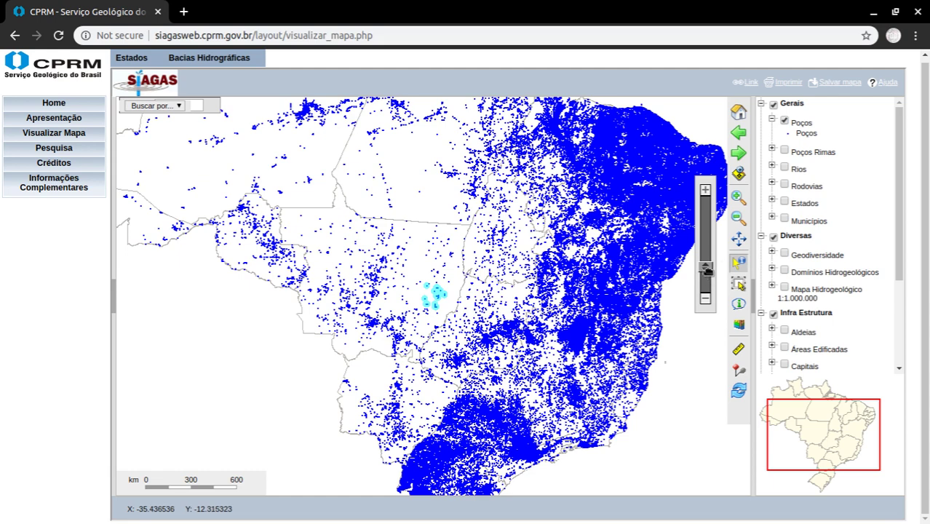
- Close the query results and examine the well distribution at close scale from central Brazil down to the interior of São Paulo state
left_click_drag(706, 270, 705, 220)
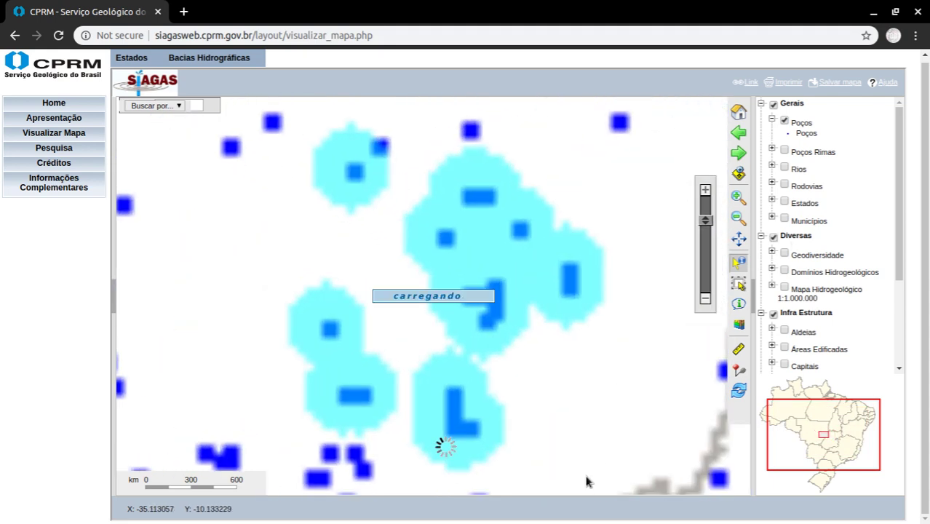
left_click(740, 242)
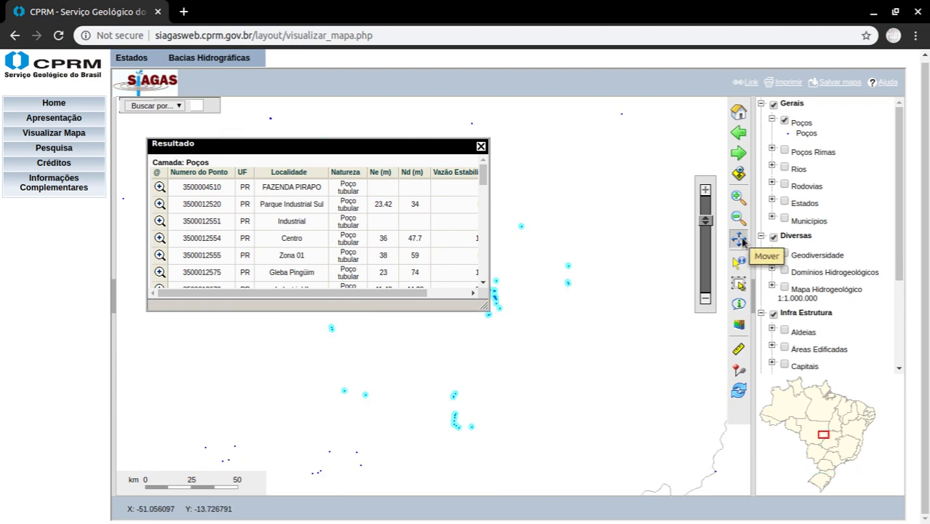
left_click(481, 149)
left_click_drag(601, 417, 517, 102)
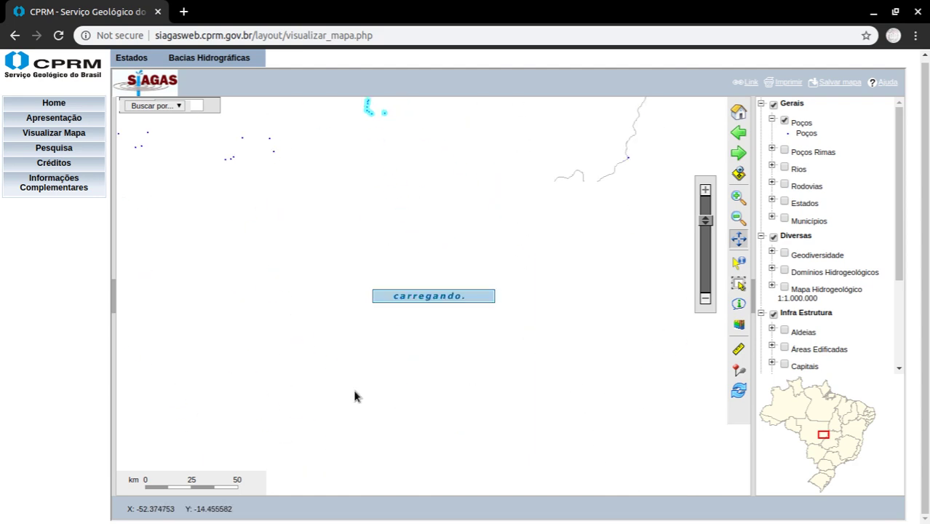
left_click_drag(355, 396, 554, 149)
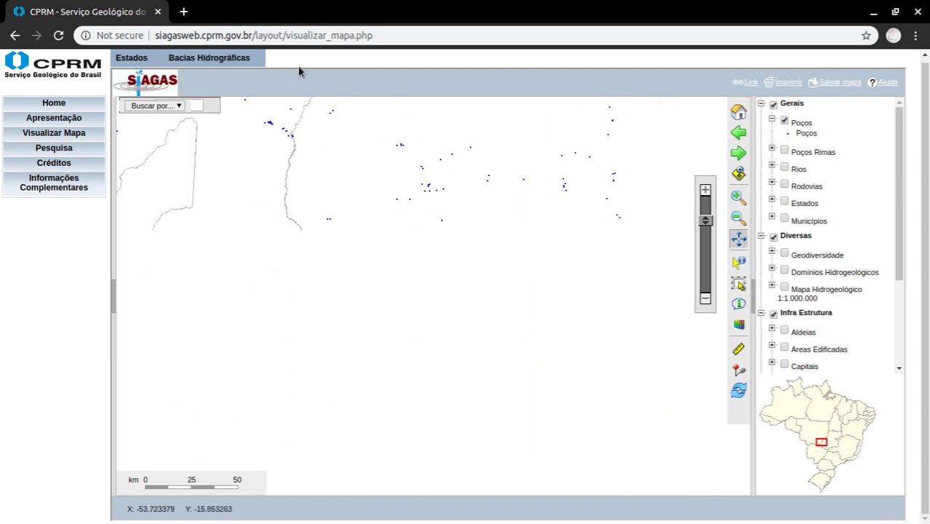
left_click_drag(507, 380, 183, 169)
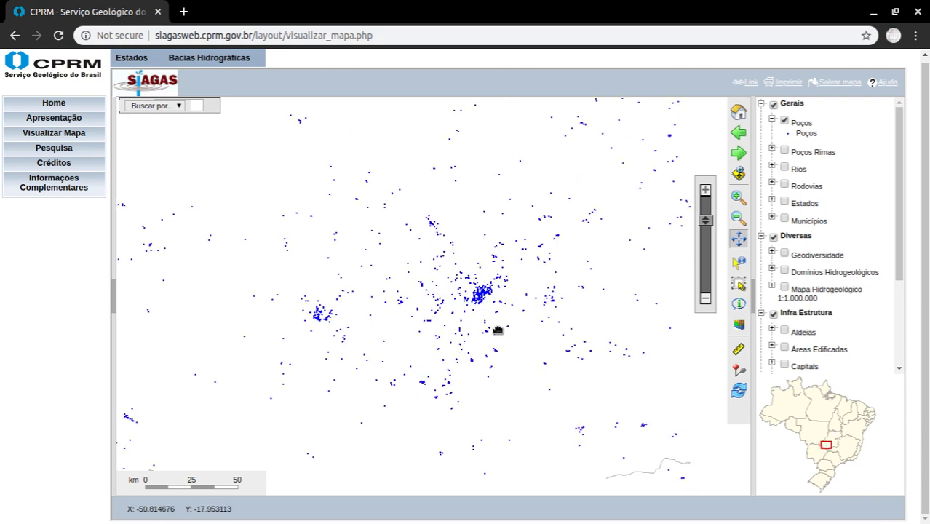
left_click_drag(498, 330, 487, 204)
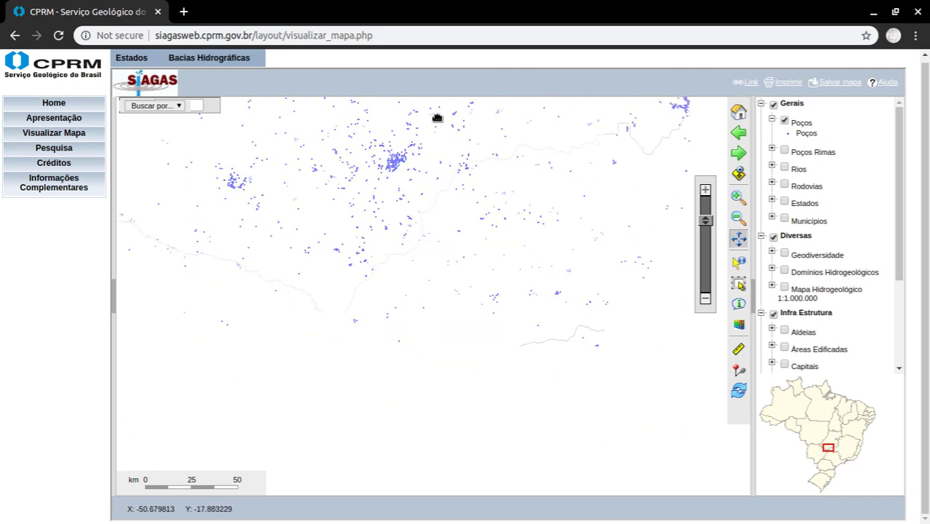
left_click_drag(555, 387, 214, 129)
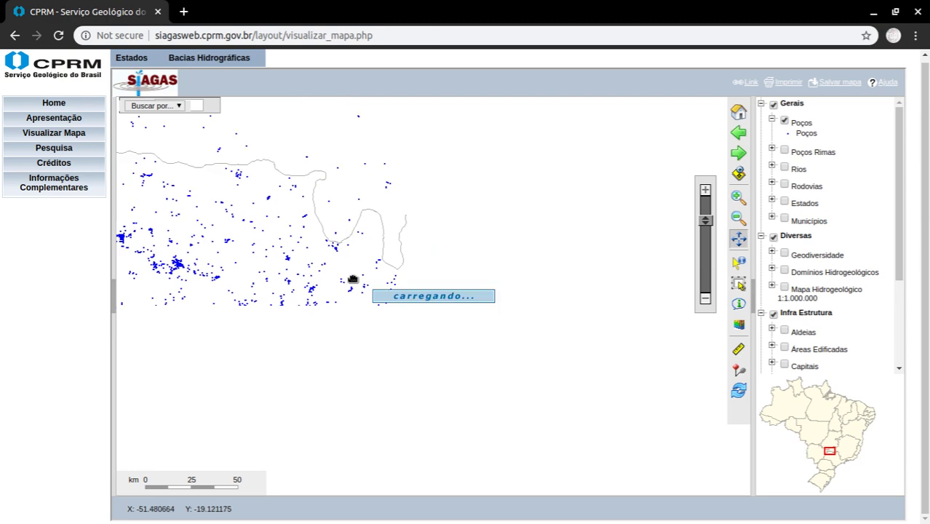
left_click_drag(417, 318, 381, 100)
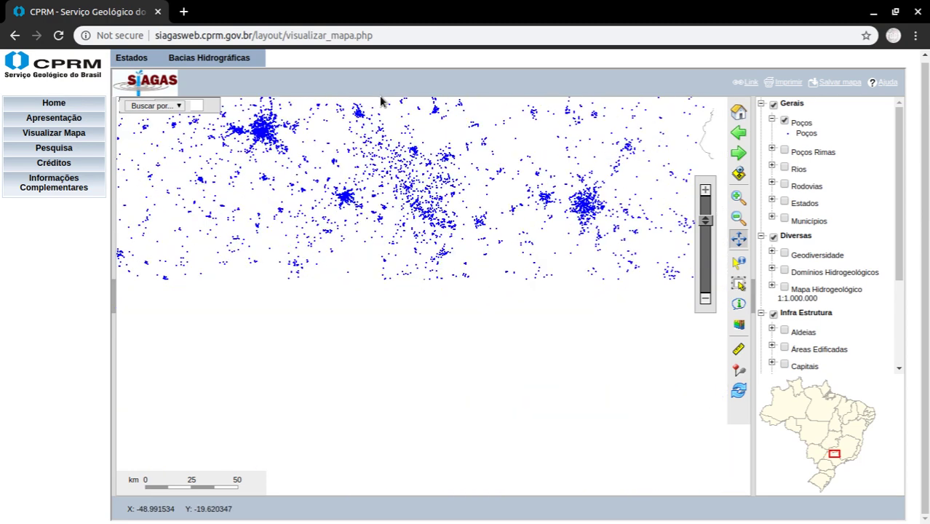
left_click_drag(278, 387, 341, 388)
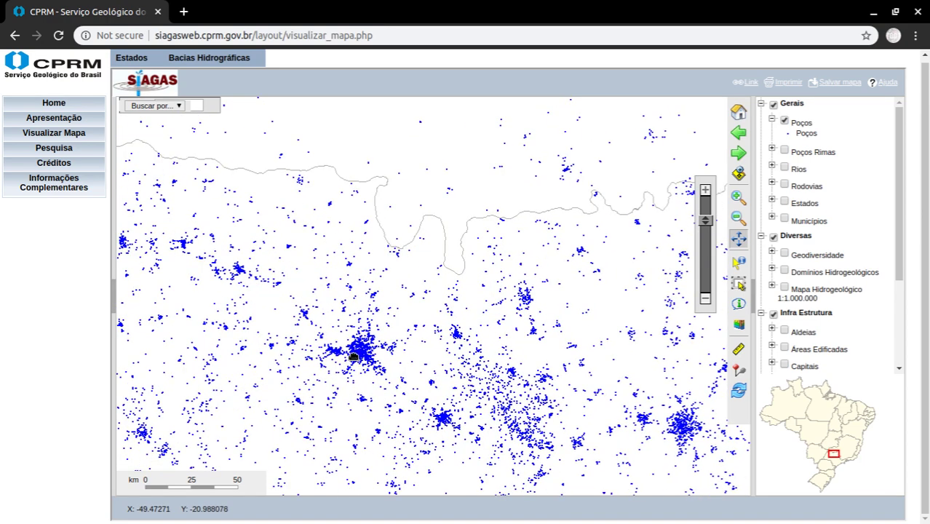
left_click_drag(353, 356, 505, 209)
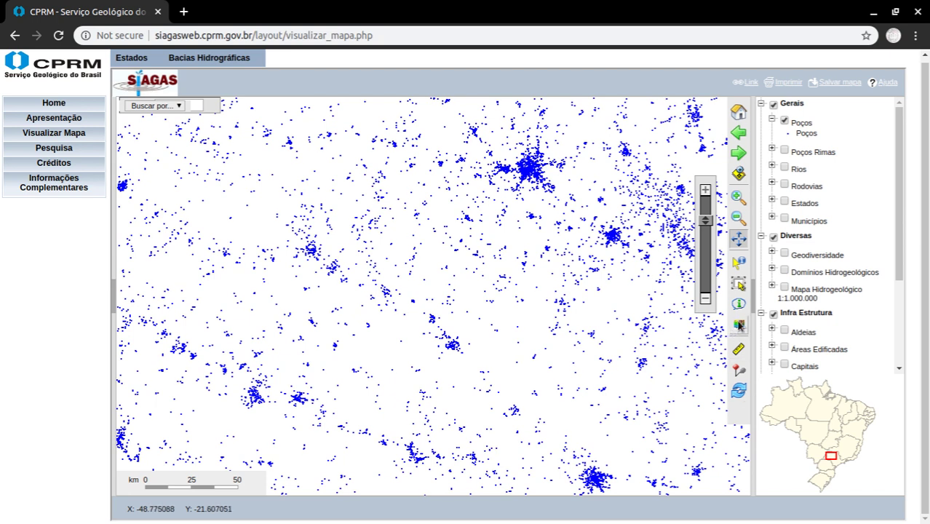
- Open the record of the Fazenda Paraneia well in Avanhandava, SP, from the map and review its chemical analyses and geological data
left_click(743, 331)
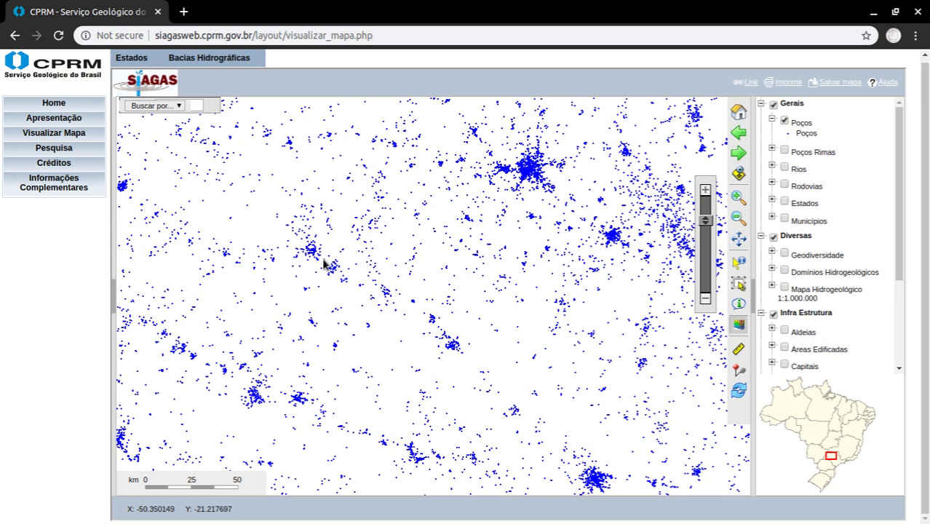
left_click(425, 284)
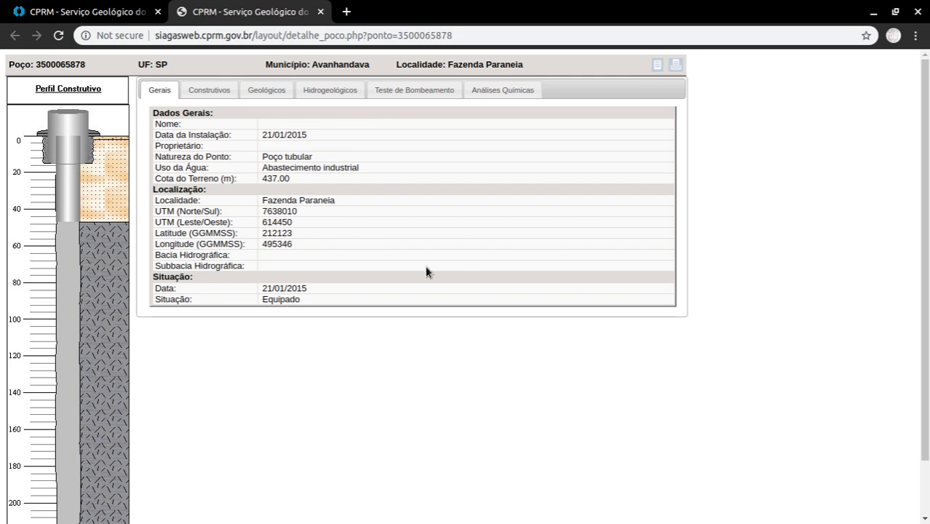
left_click(522, 93)
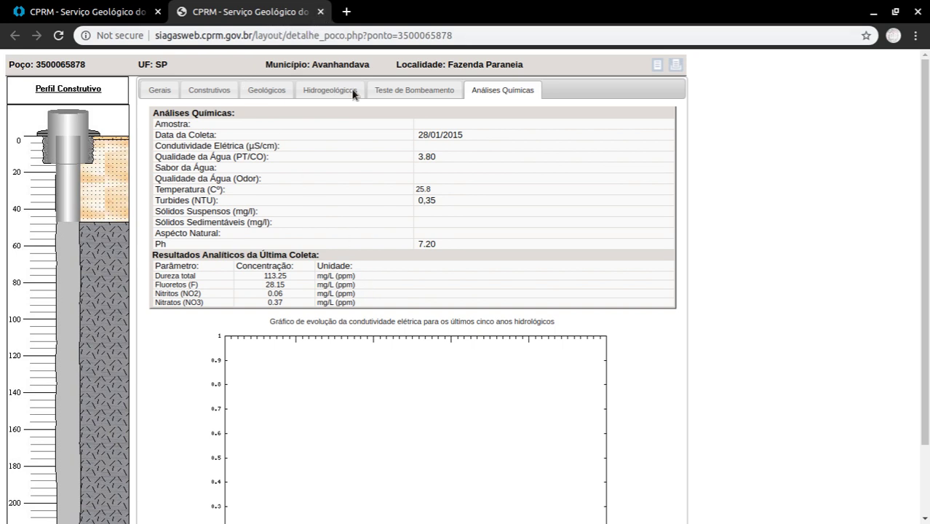
left_click(268, 89)
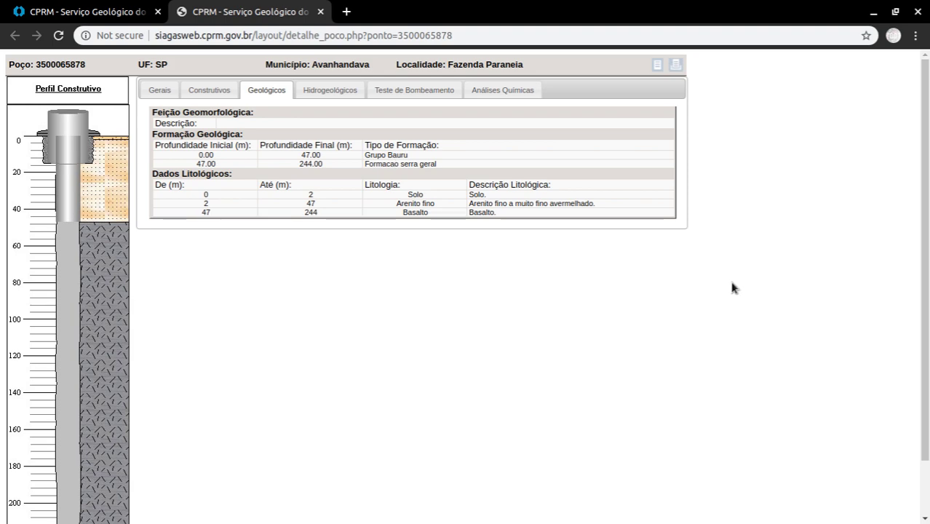
- Return to the SIAGAS map and examine the well distribution over progressively wider extents, from São Paulo out to the whole country
left_click(122, 11)
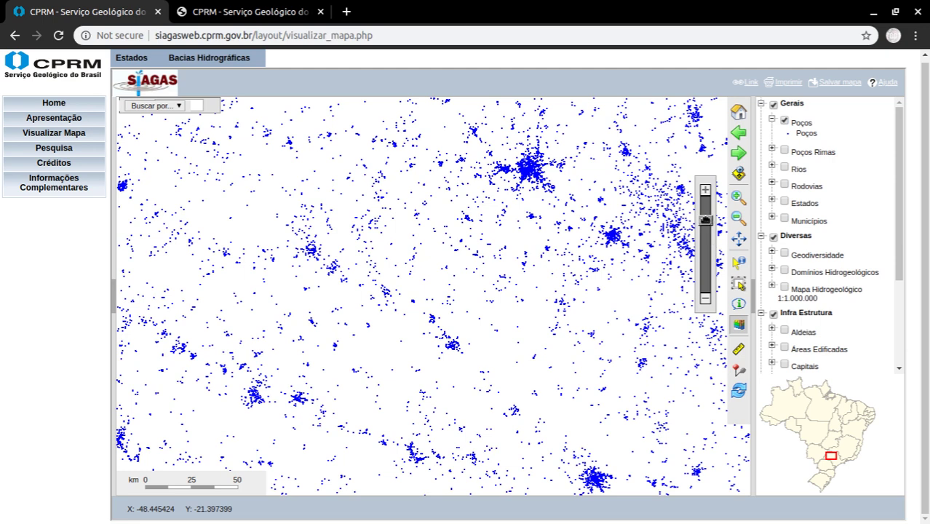
left_click_drag(705, 220, 707, 242)
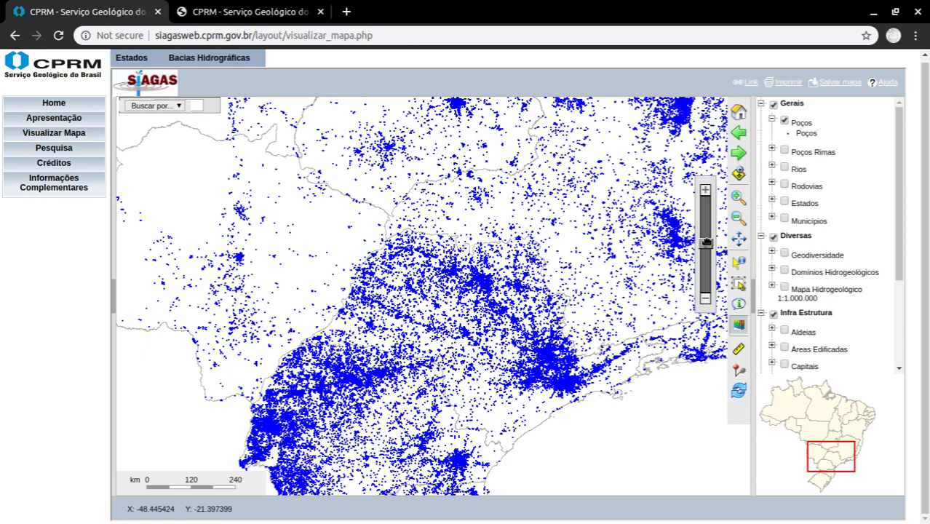
left_click_drag(705, 242, 706, 264)
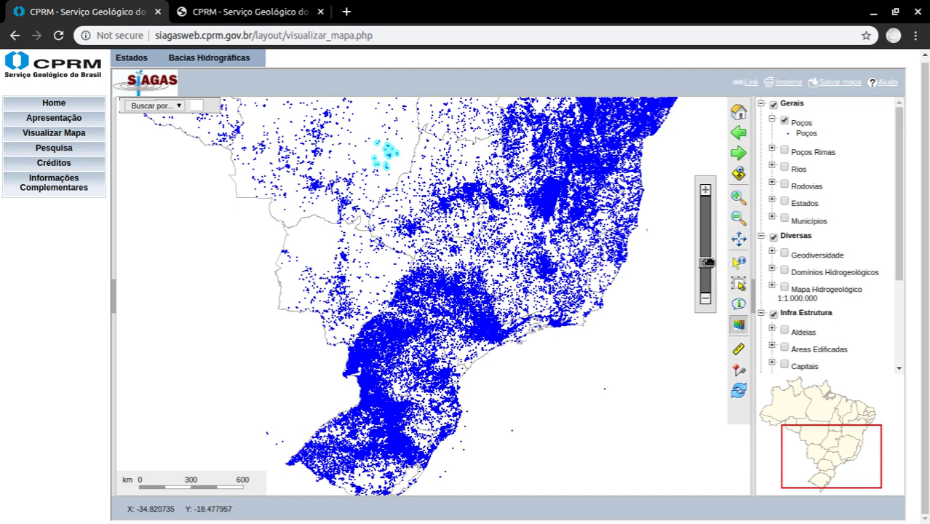
left_click_drag(705, 261, 705, 286)
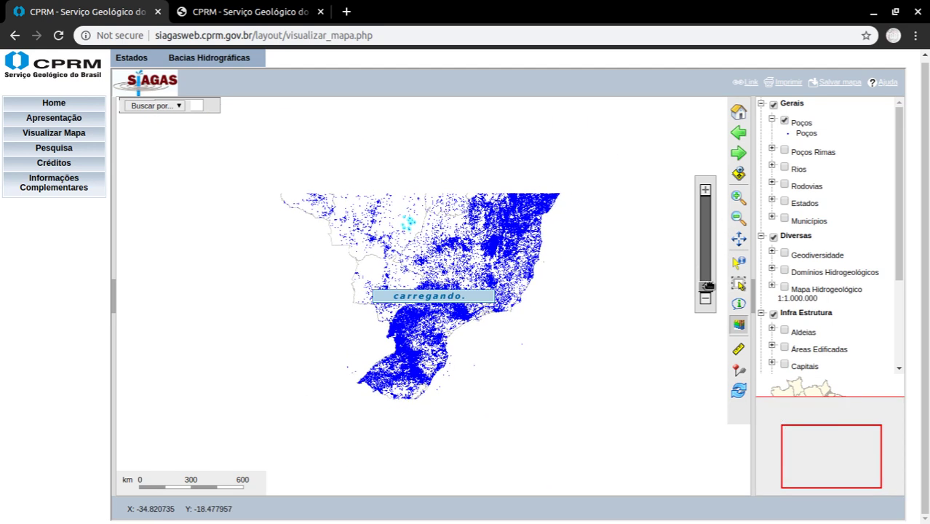